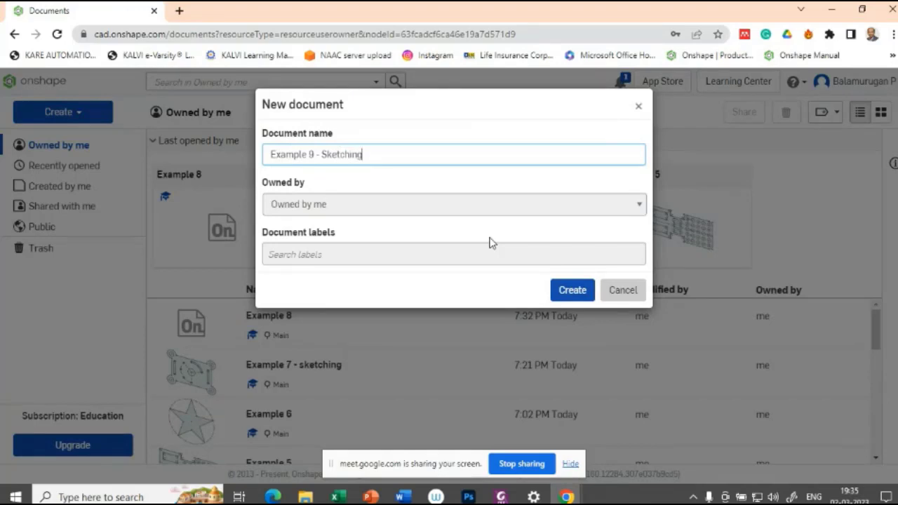
Create the document named Example 9 - Sketching and check the reference drawing in the Sketching example - 9 slide
click(572, 290)
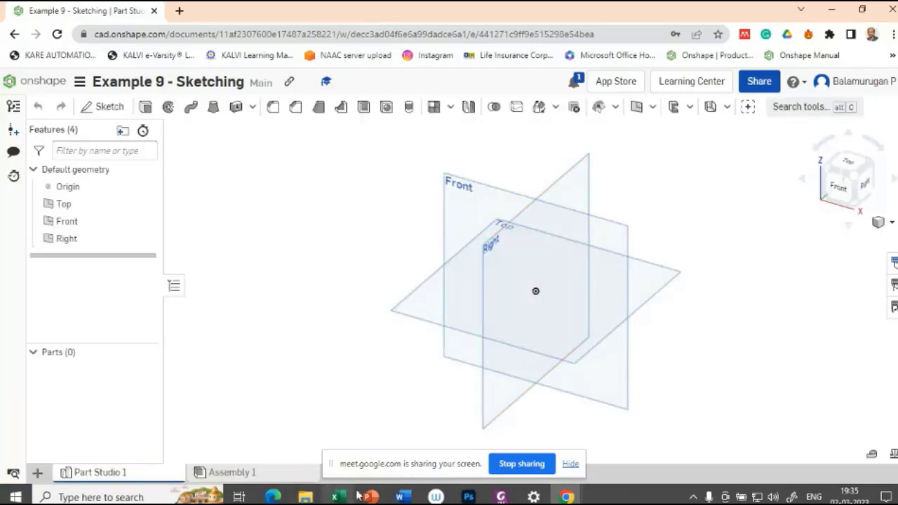
mouse_move(371, 496)
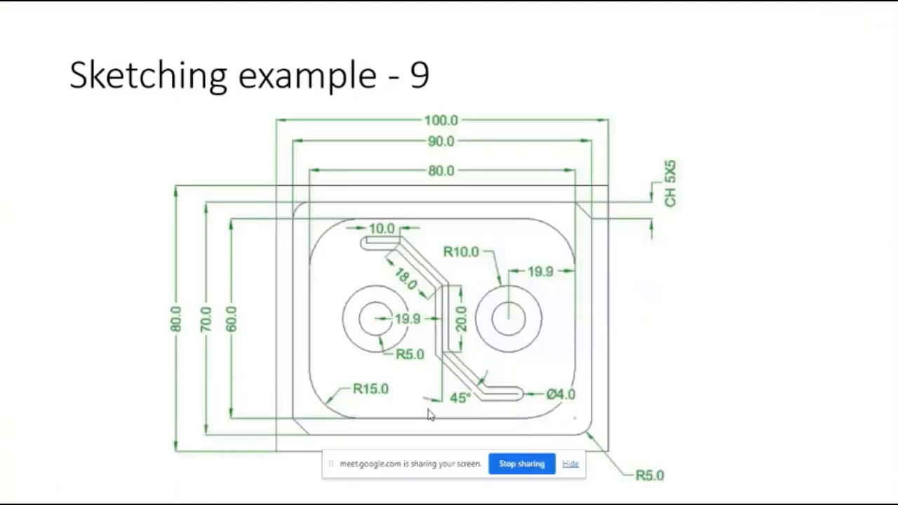
click(439, 423)
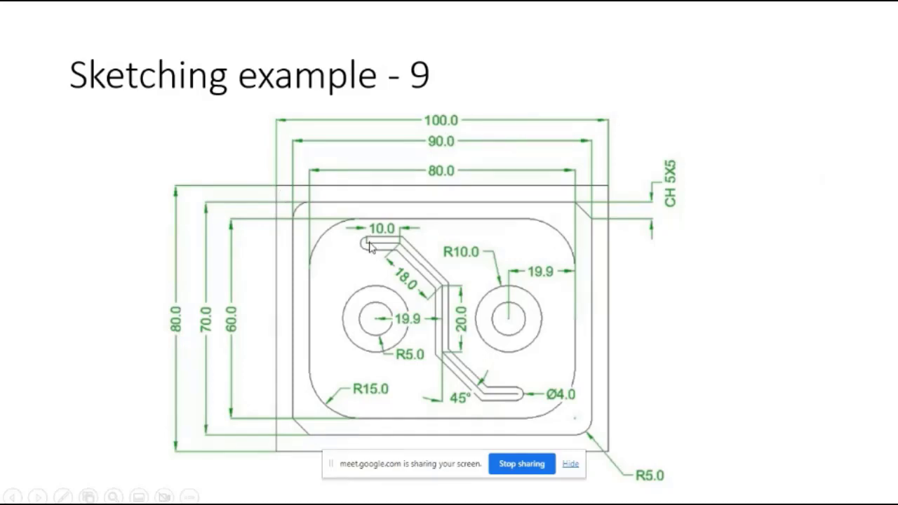
key(alt+Tab)
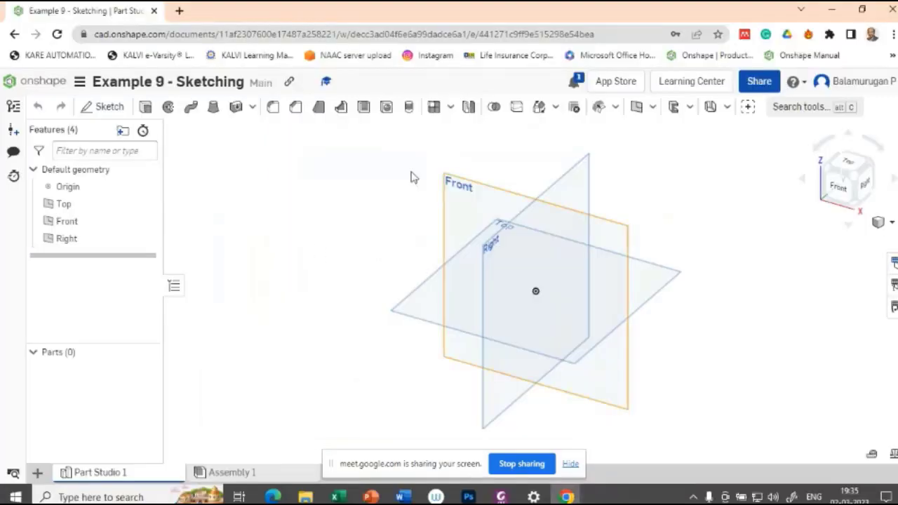
Start a sketch on the Front plane and draw a rectangle about 131 by 85 mm centred on the origin
click(114, 107)
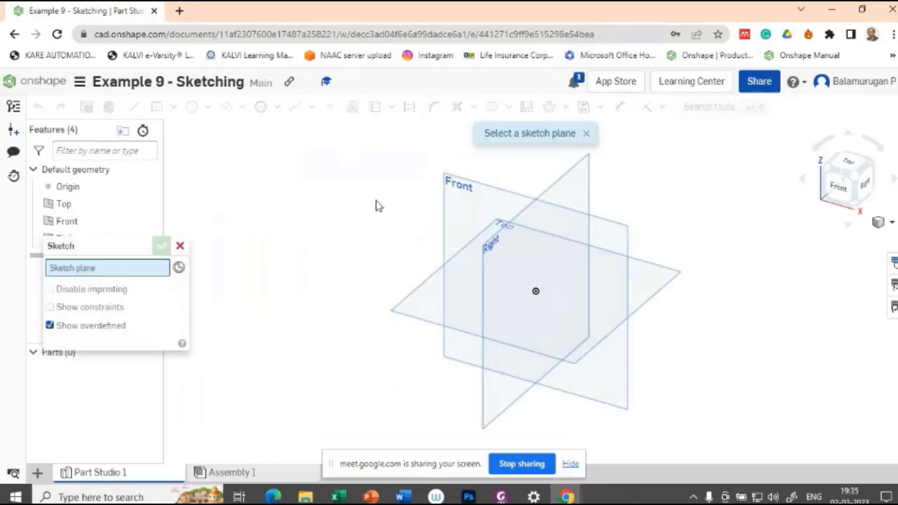
click(475, 197)
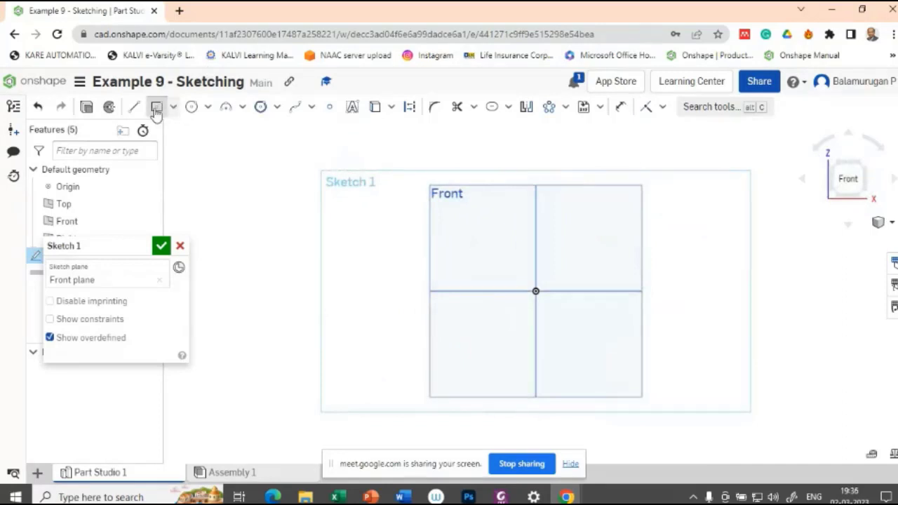
click(156, 109)
click(535, 291)
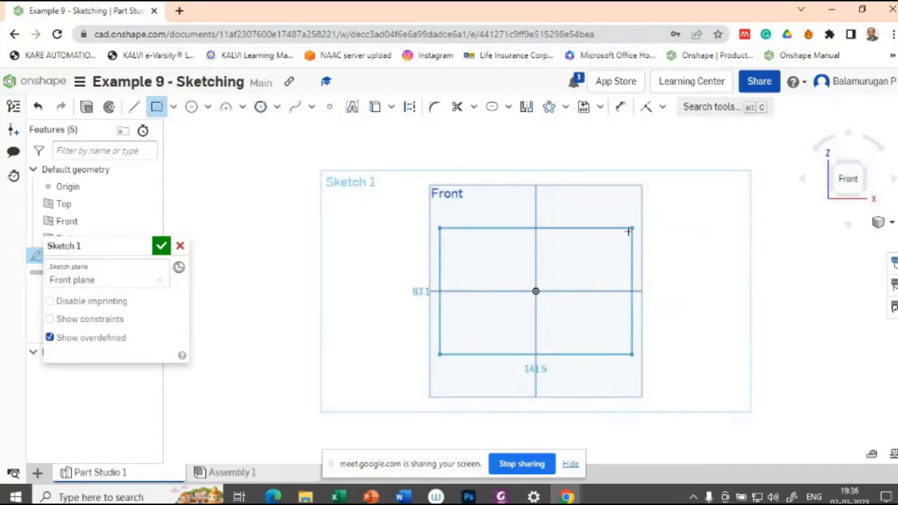
click(628, 231)
Check the outer size in the reference drawing and set the rectangle's width to 100 mm and height to 80 mm
key(alt+Tab)
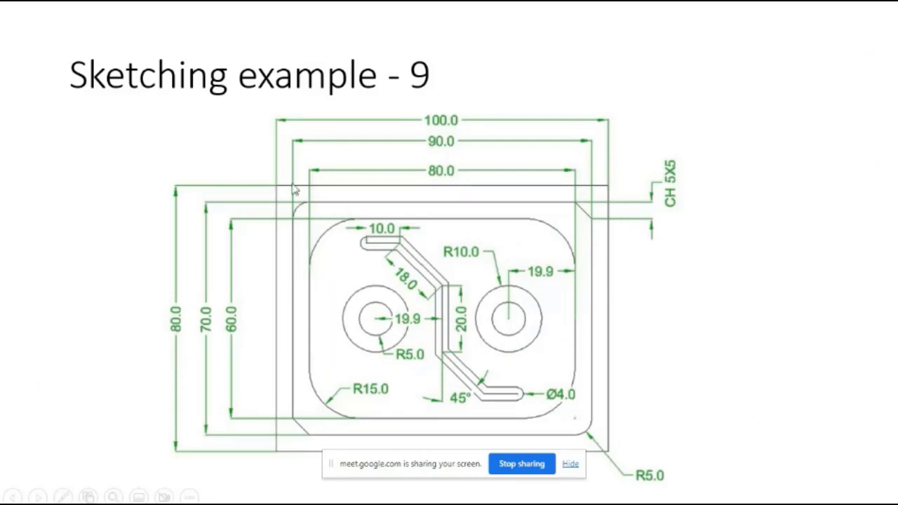
key(alt+Tab)
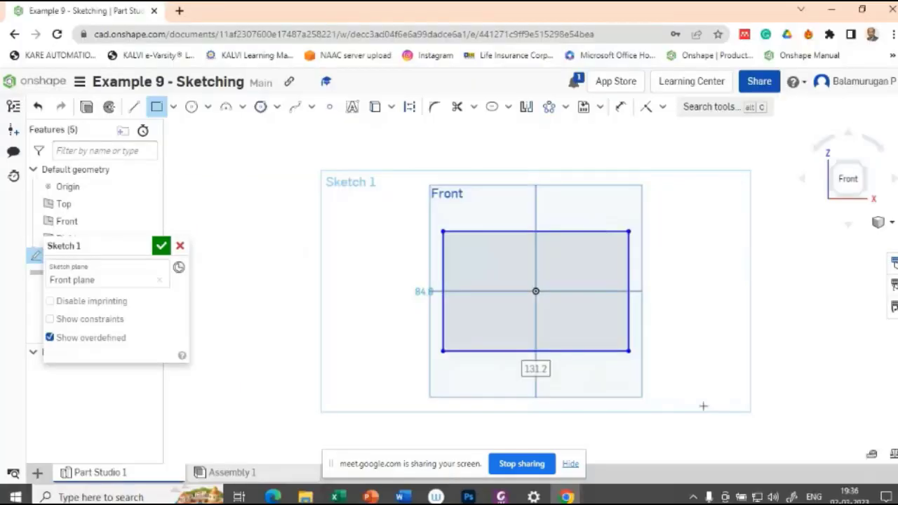
text(100)
key(Tab)
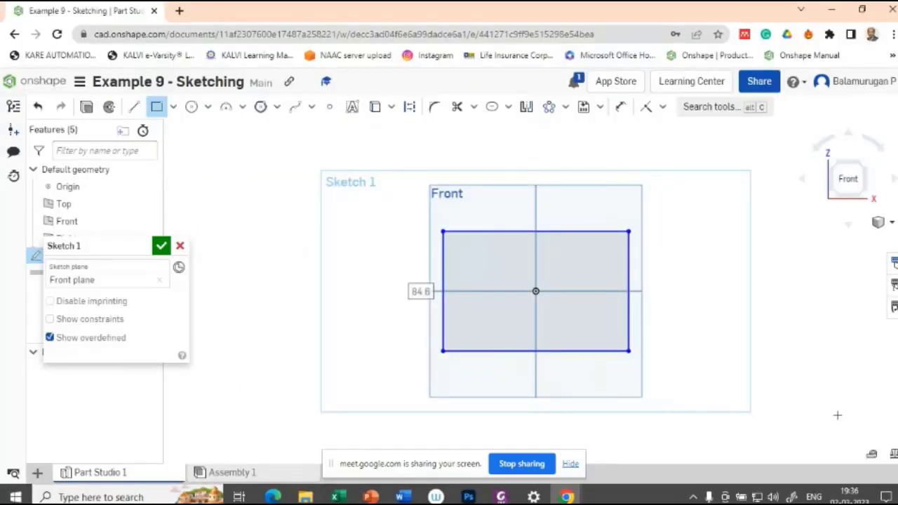
text(80)
key(Return)
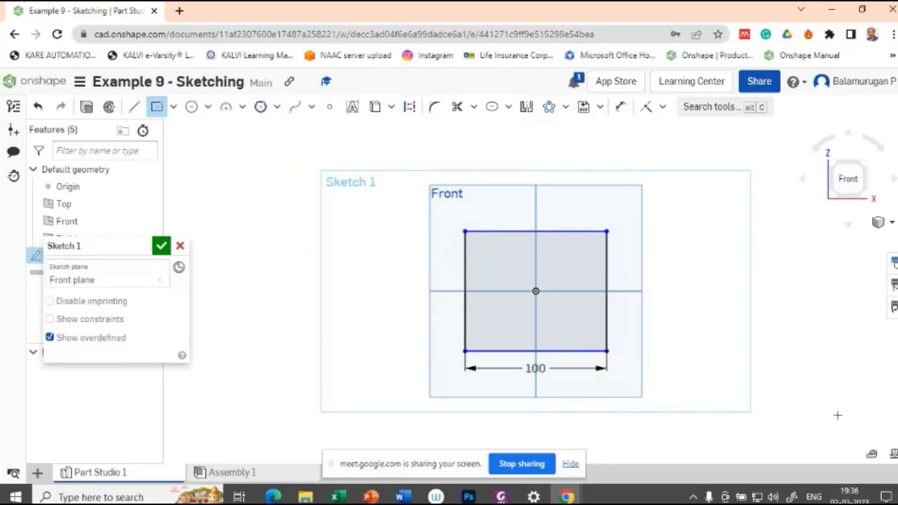
Draw a second rectangle centred on the origin inside the first, 90 mm wide and 70 mm high as in the reference drawing
key(alt+Tab)
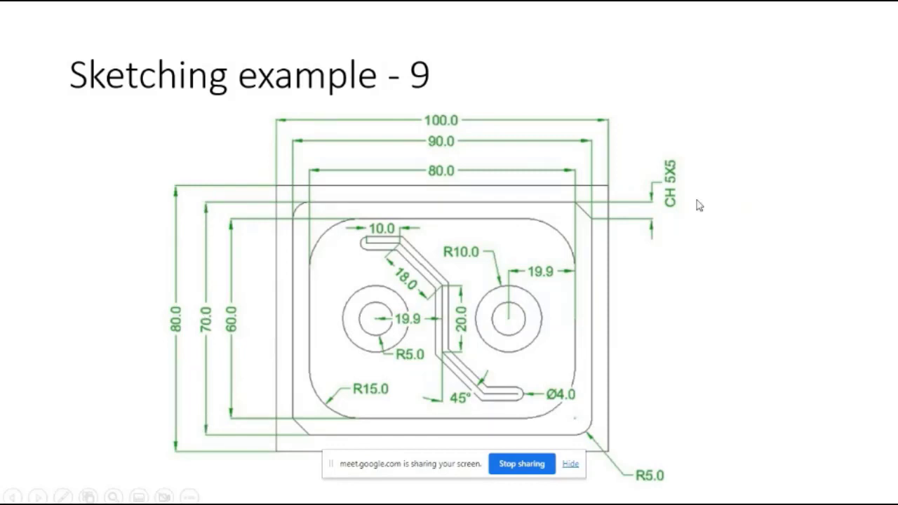
key(alt+Tab)
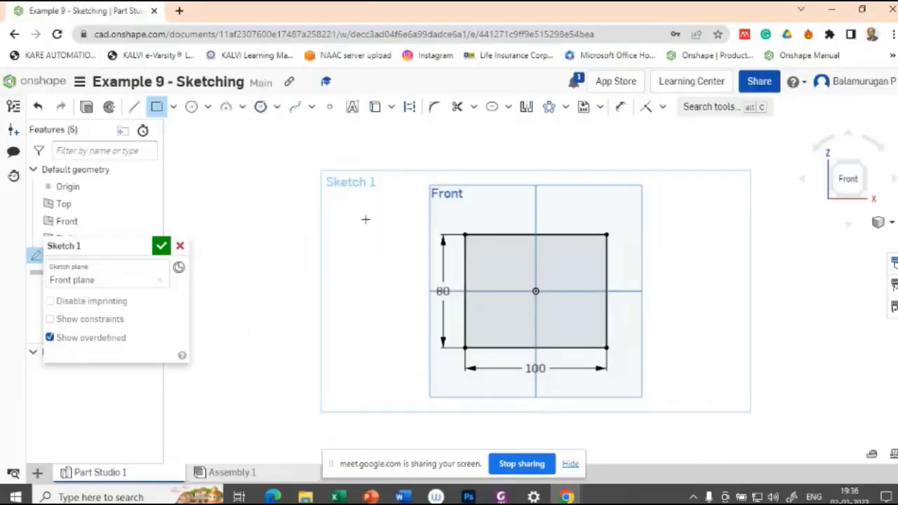
click(535, 291)
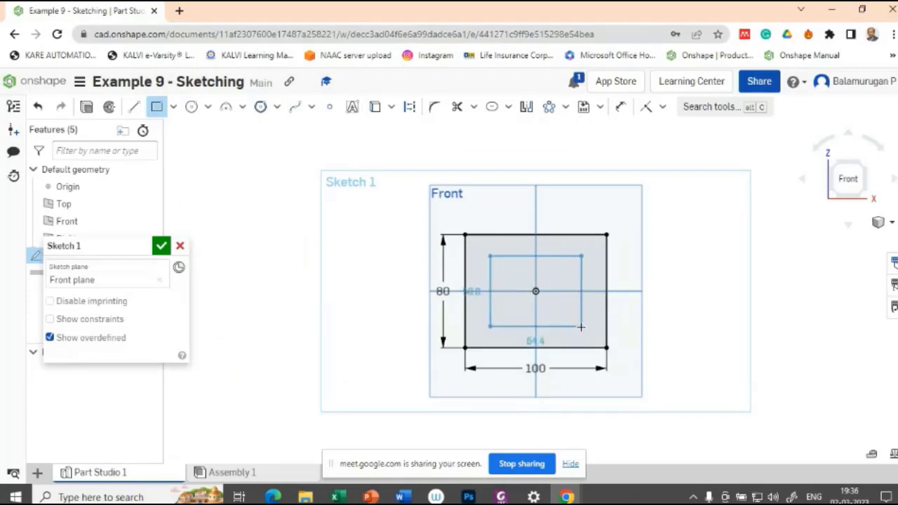
click(581, 325)
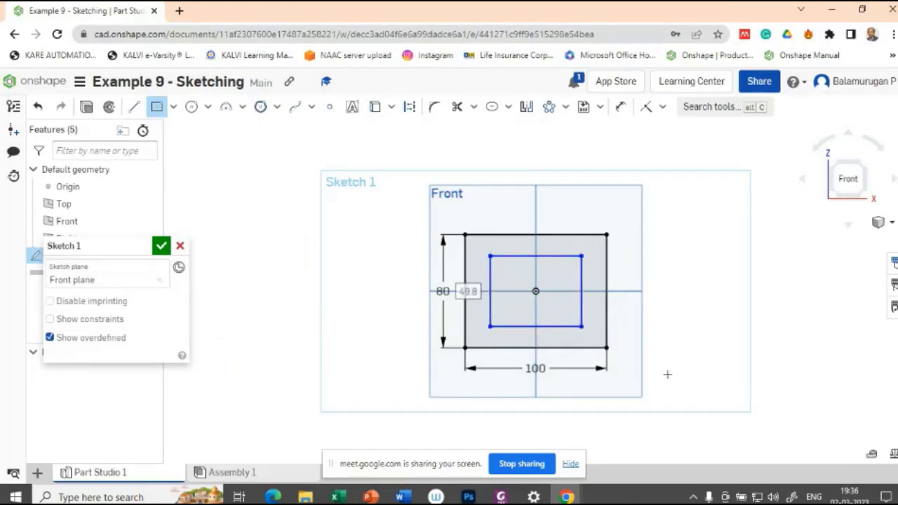
text(90)
key(Return)
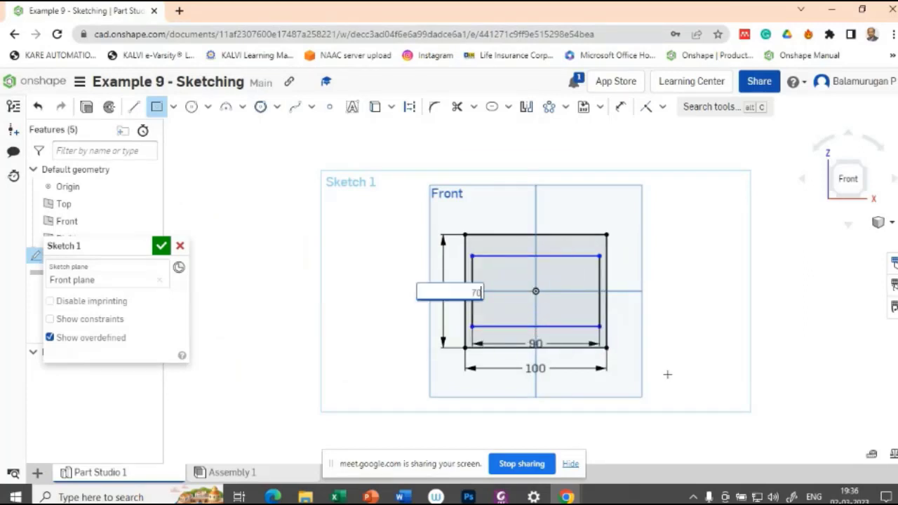
text(70)
key(Return)
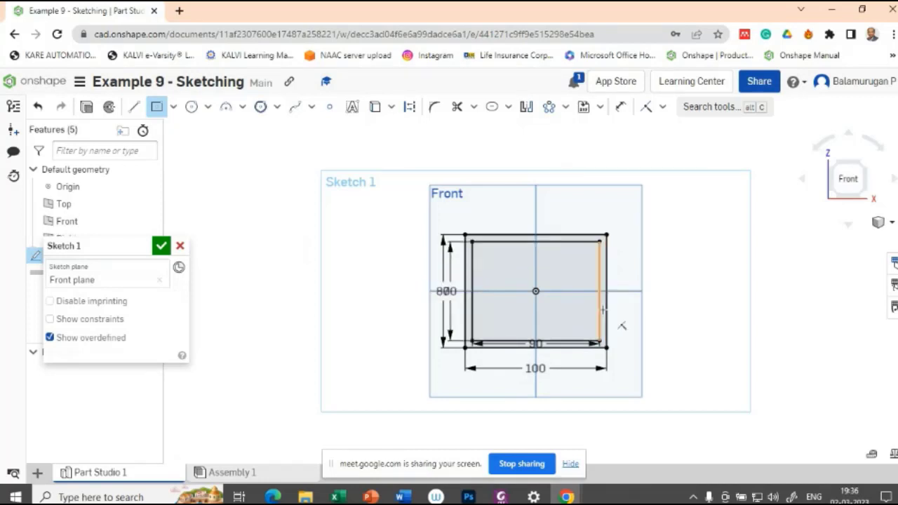
Draw a third, innermost rectangle centred on the origin, 80 mm wide and 60 mm high as in the reference drawing
key(alt+Tab)
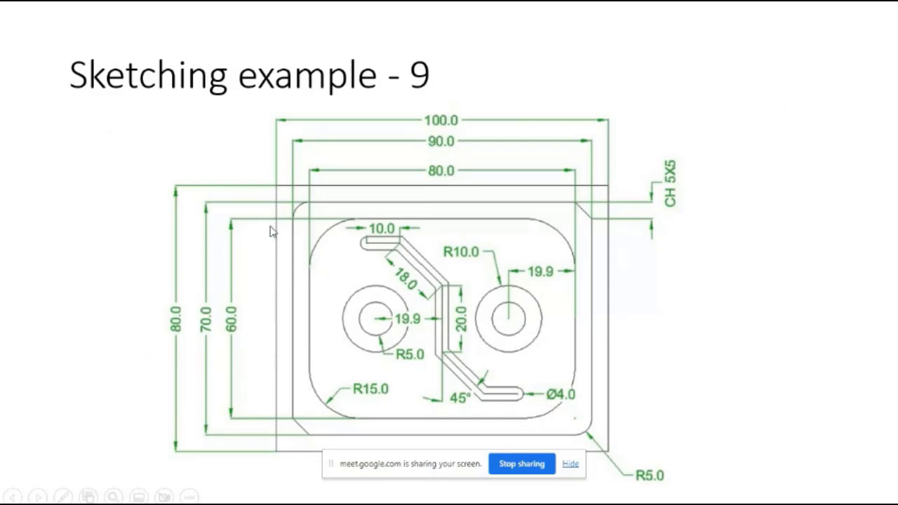
key(alt+Tab)
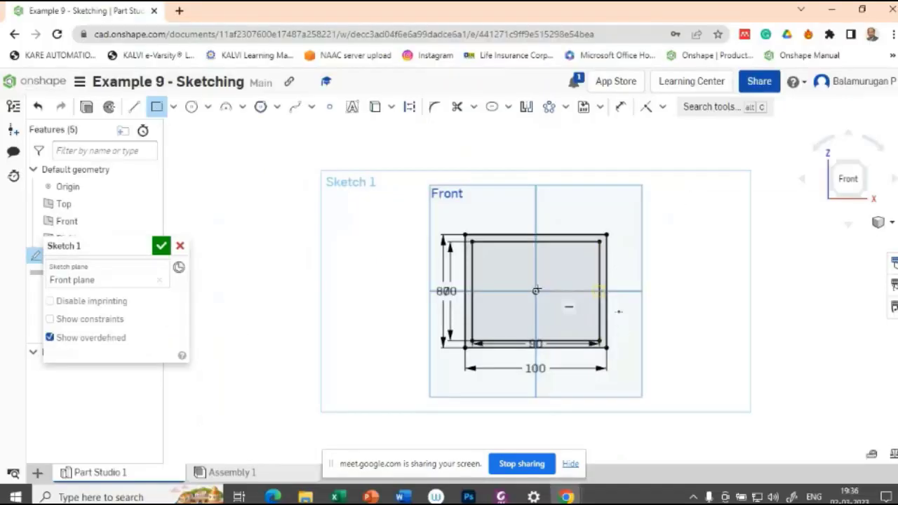
click(535, 290)
click(573, 312)
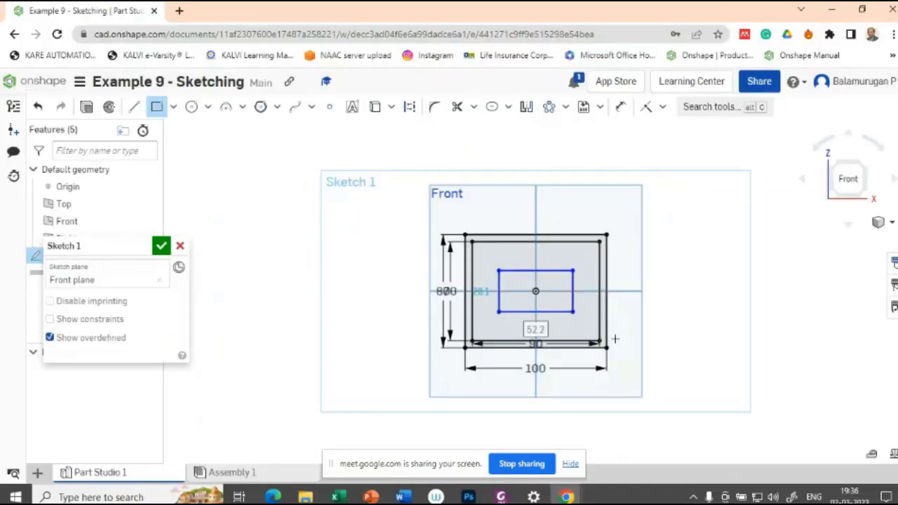
text(80)
key(Return)
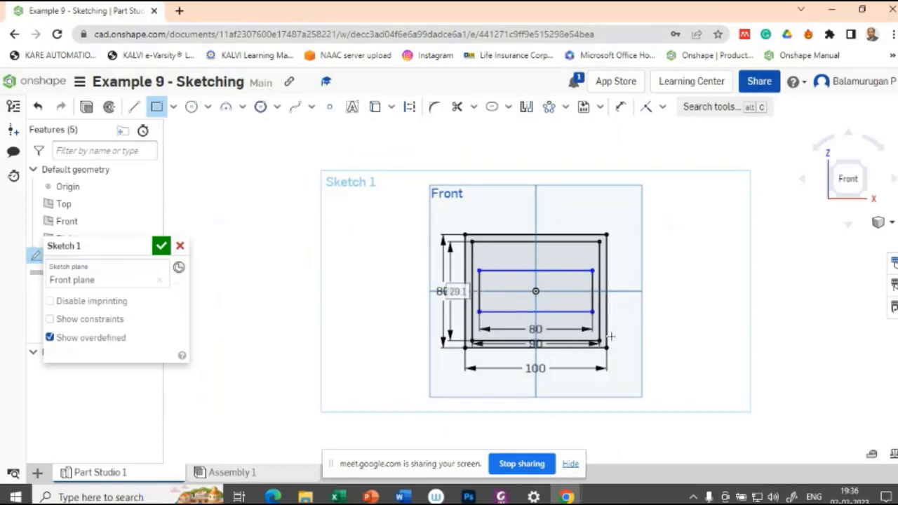
text(60)
key(Return)
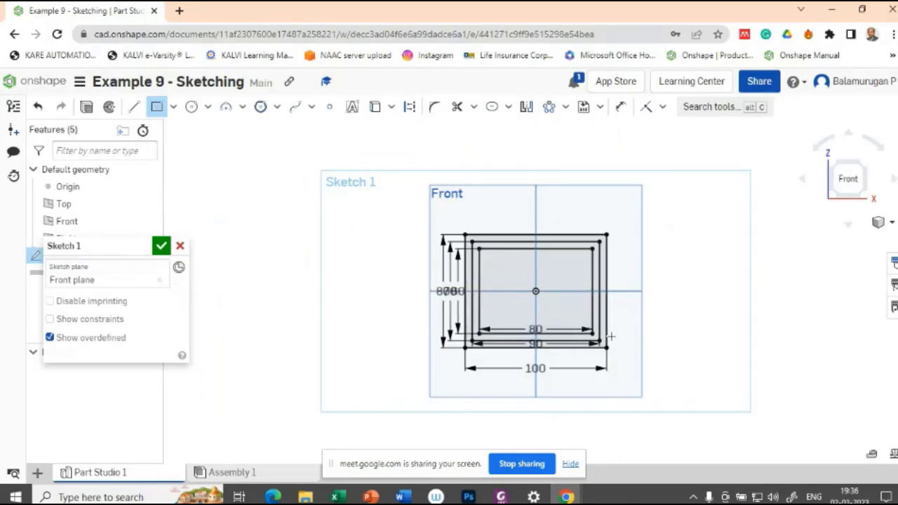
Move the 90 mm and 80 mm width dimensions below the outer rectangle, stacked above the 100 mm dimension
scroll(553, 302, down, 5)
scroll(554, 301, up, 8)
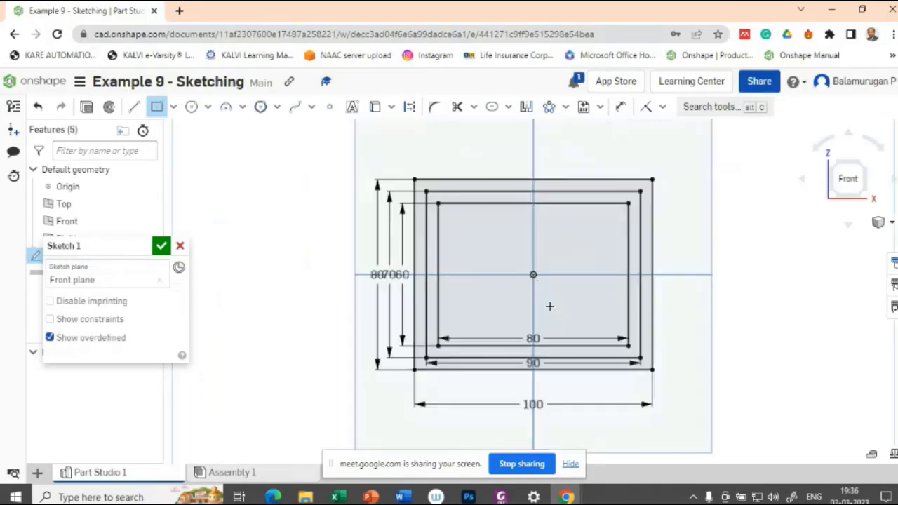
scroll(553, 303, down, 2)
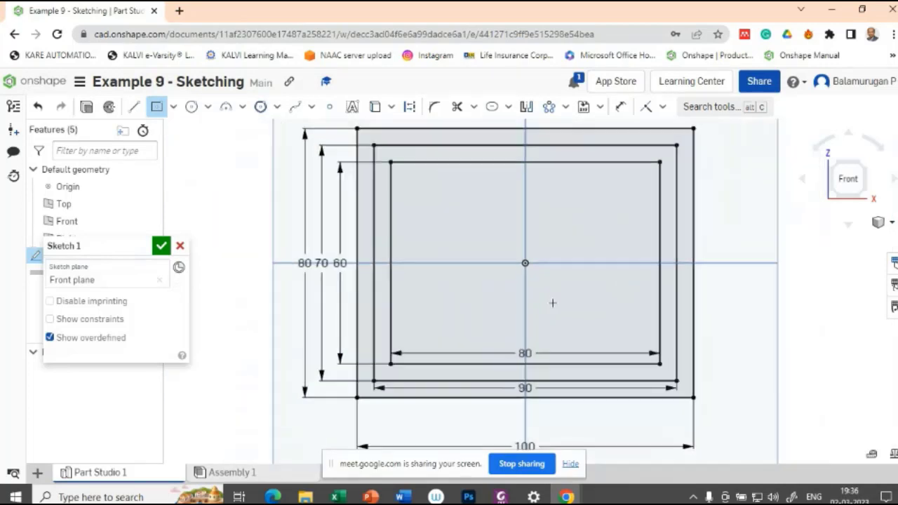
key(Escape)
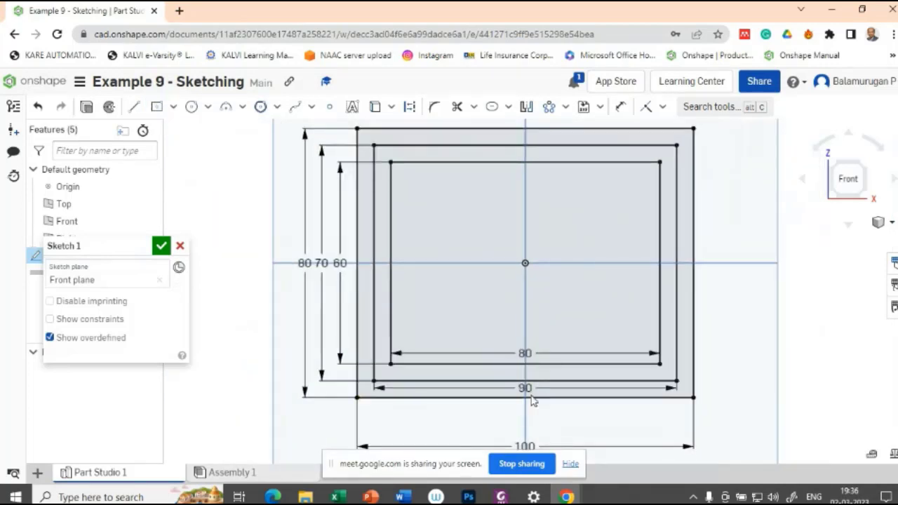
drag(522, 388, 518, 429)
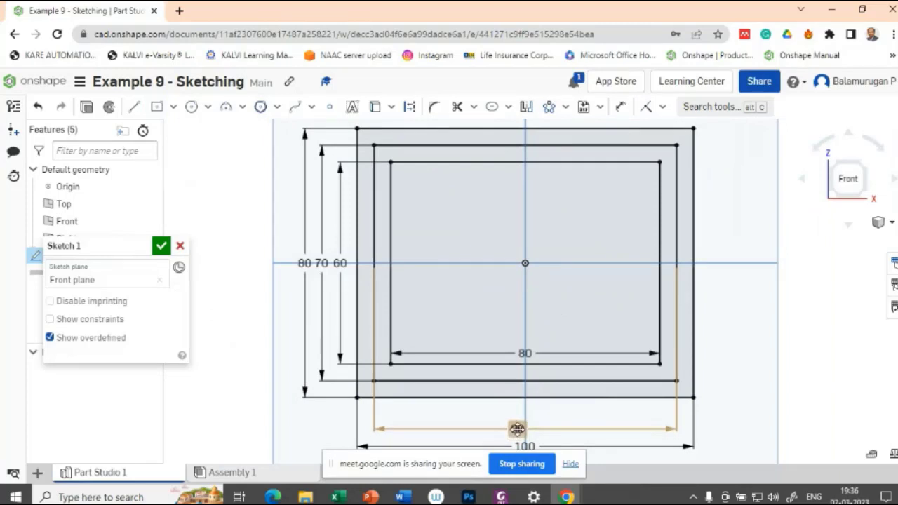
drag(525, 353, 520, 411)
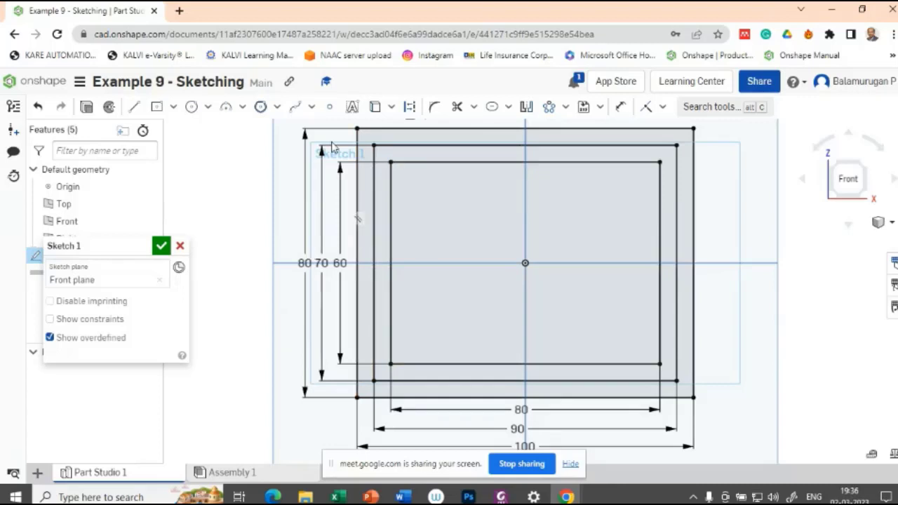
Check the corner radius in the reference drawing and fillet all four corners of the innermost rectangle with a 15 mm radius
key(alt+Tab)
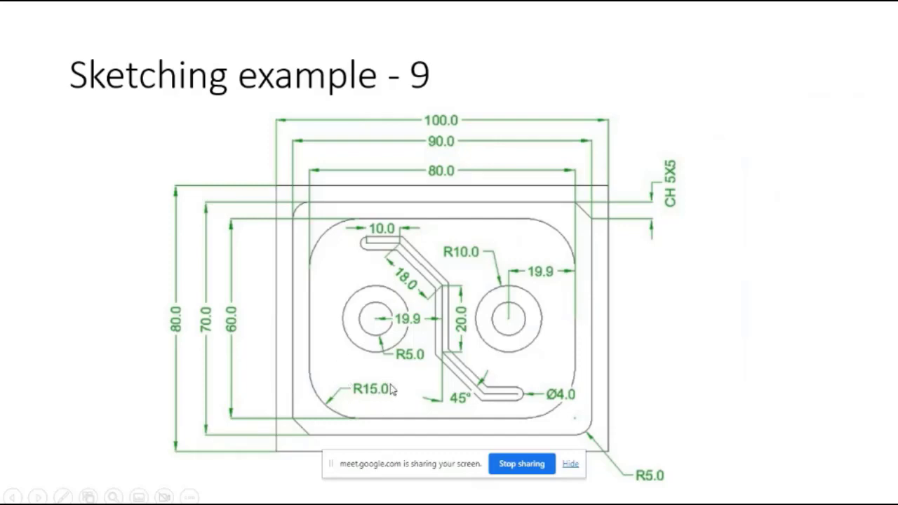
key(alt+Tab)
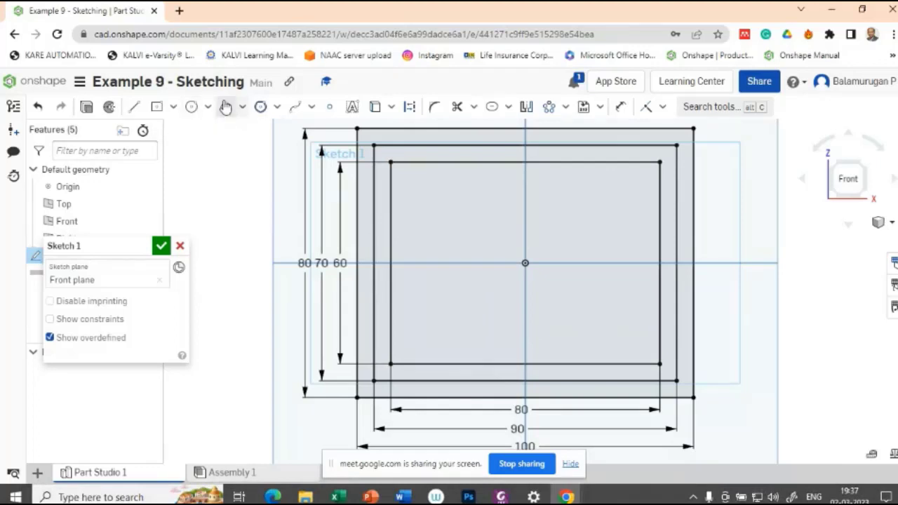
click(434, 106)
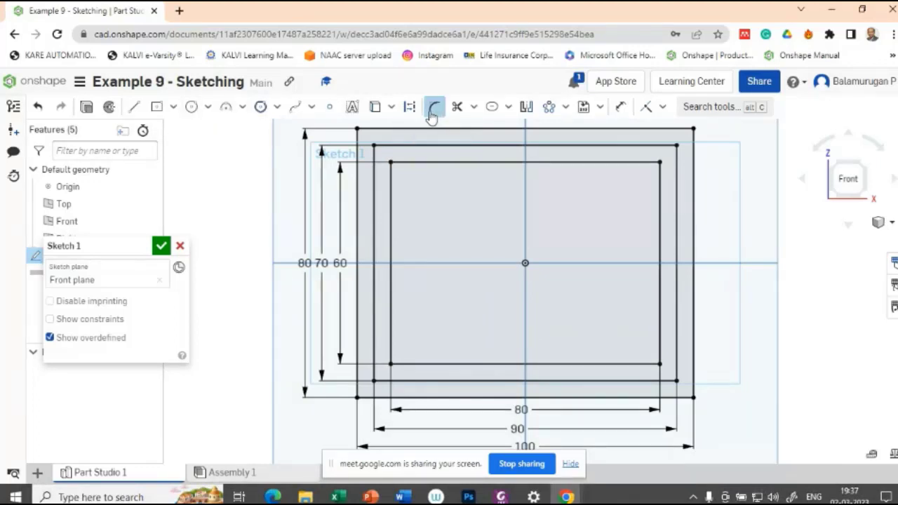
click(389, 364)
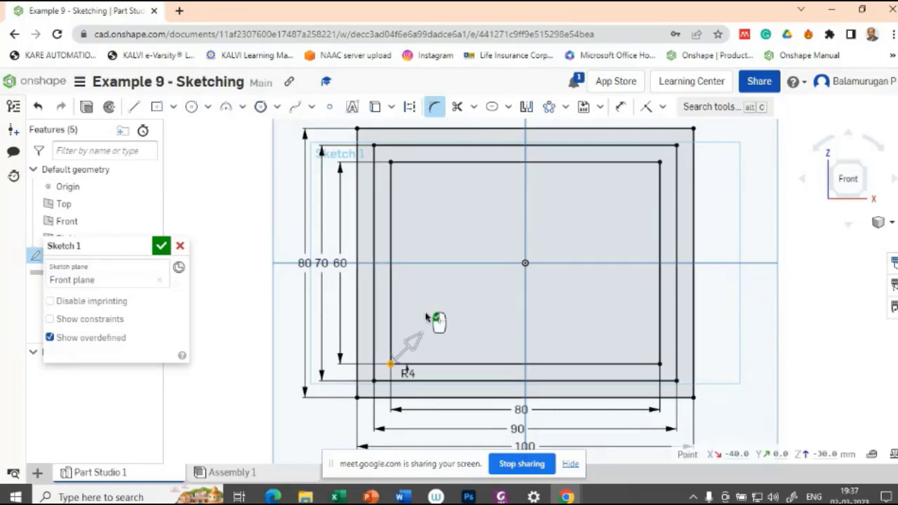
click(390, 162)
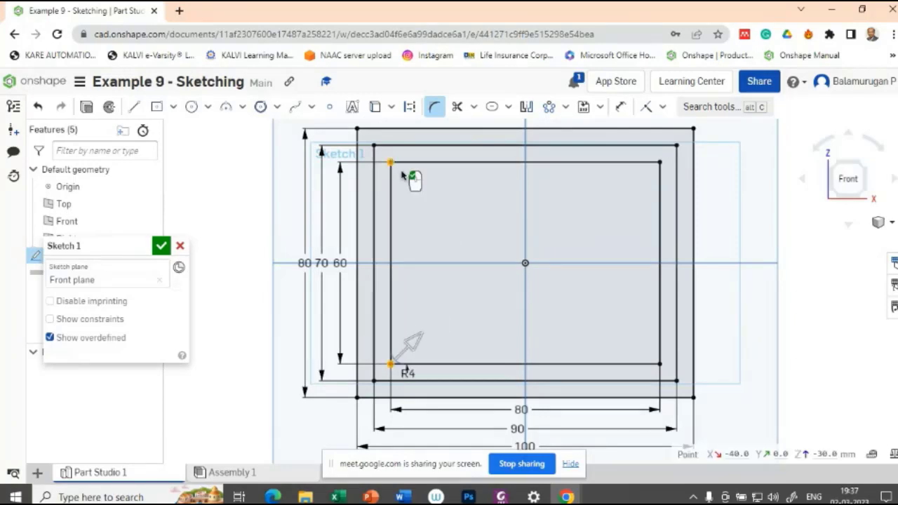
click(659, 162)
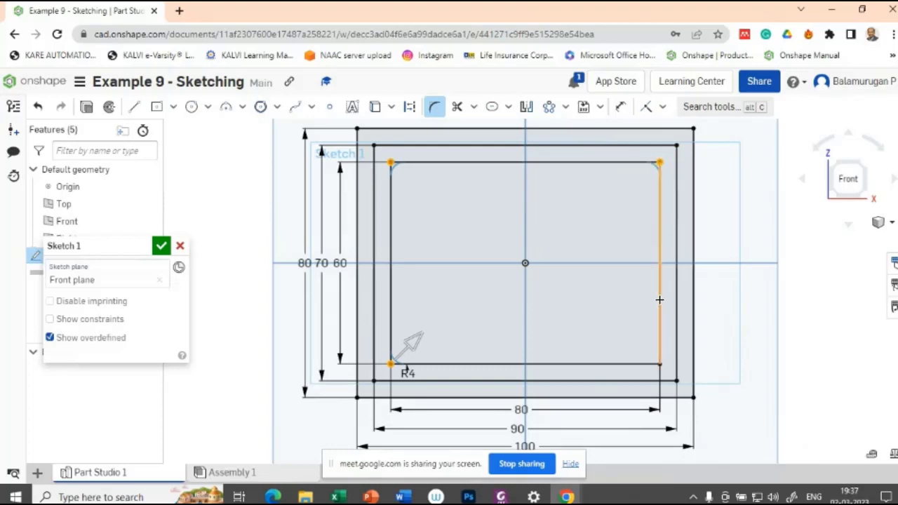
click(660, 363)
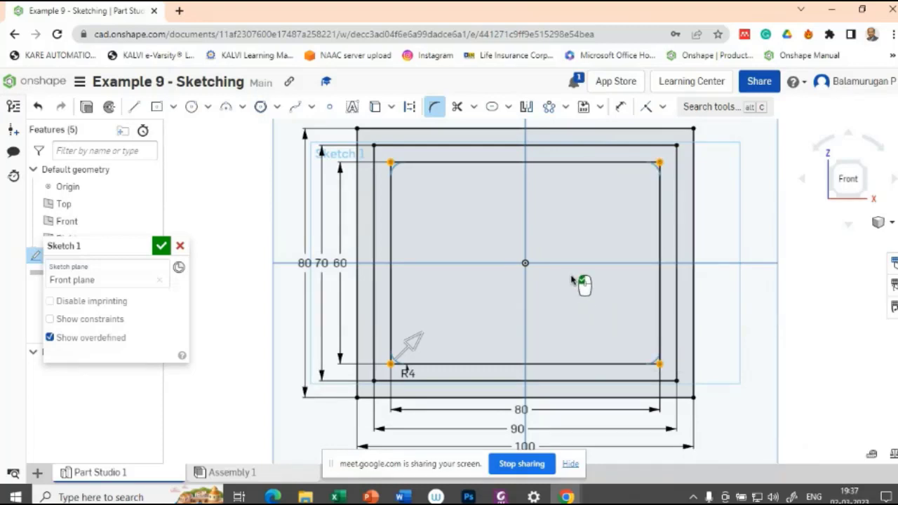
double_click(417, 374)
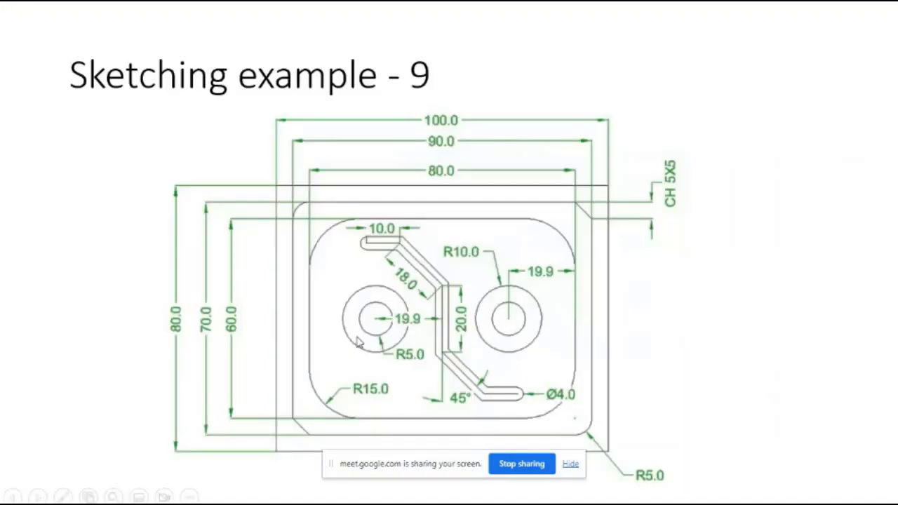
key(alt+Tab)
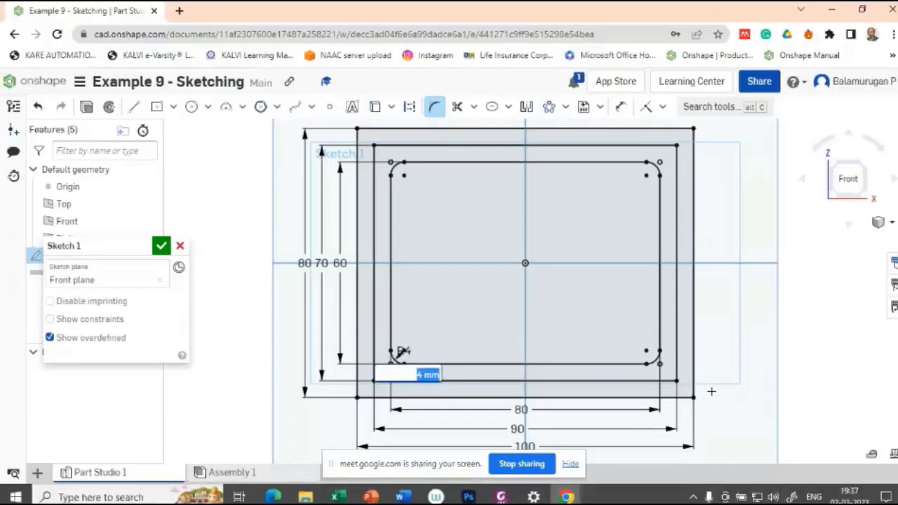
text(15)
key(Return)
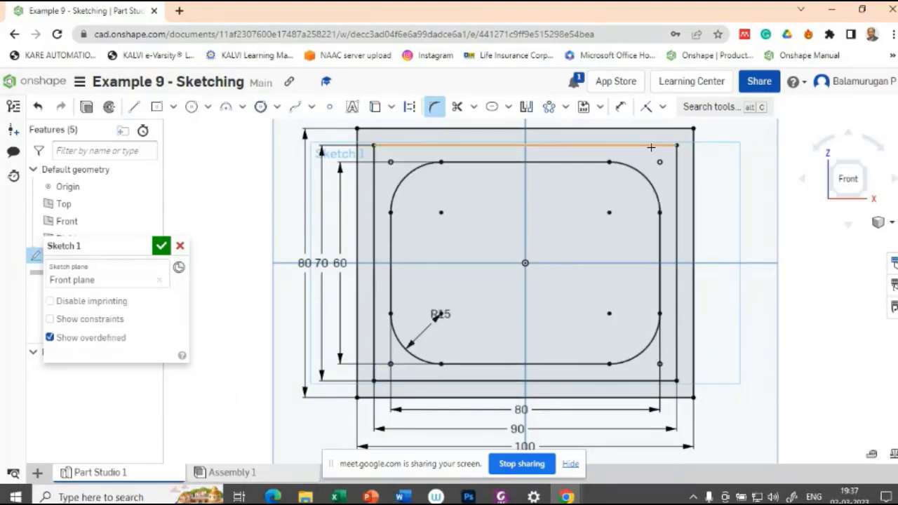
Try to fillet the upper-left and lower-right corners of the 90 mm rectangle with a 5 mm radius, and undo the attempt
key(alt+Tab)
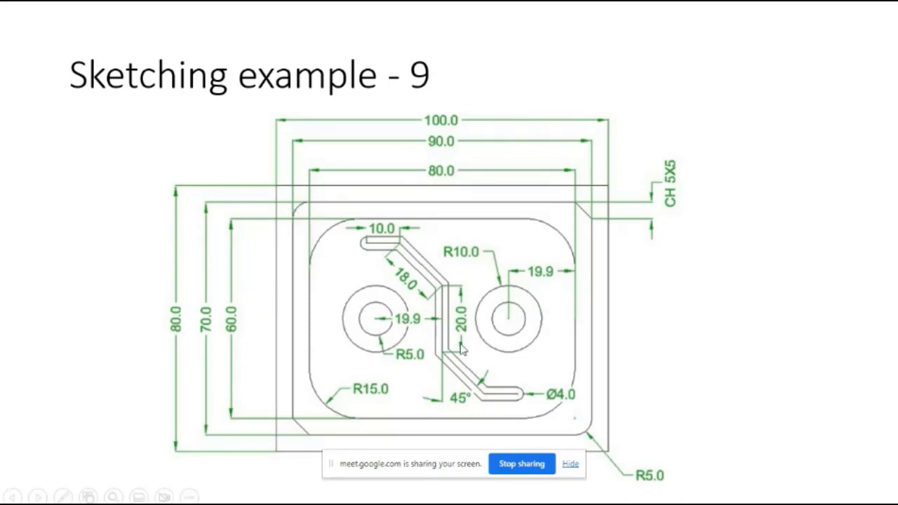
click(567, 497)
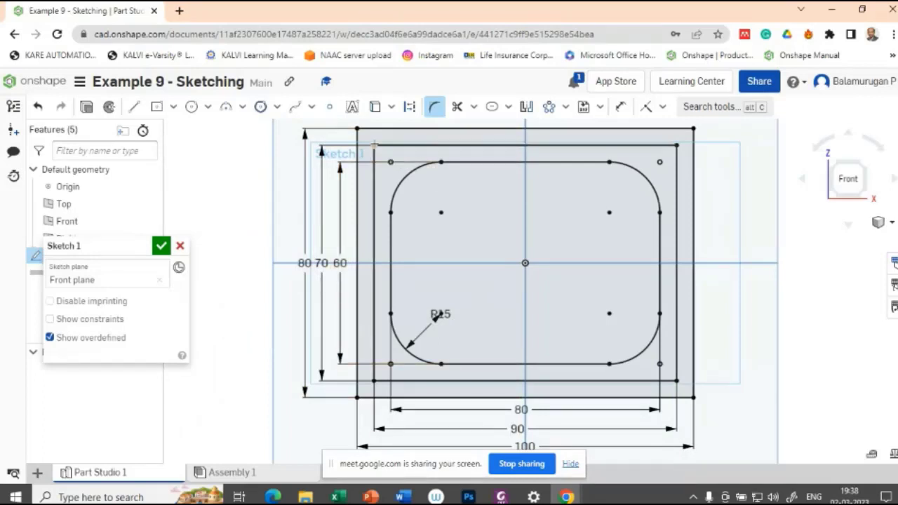
click(374, 145)
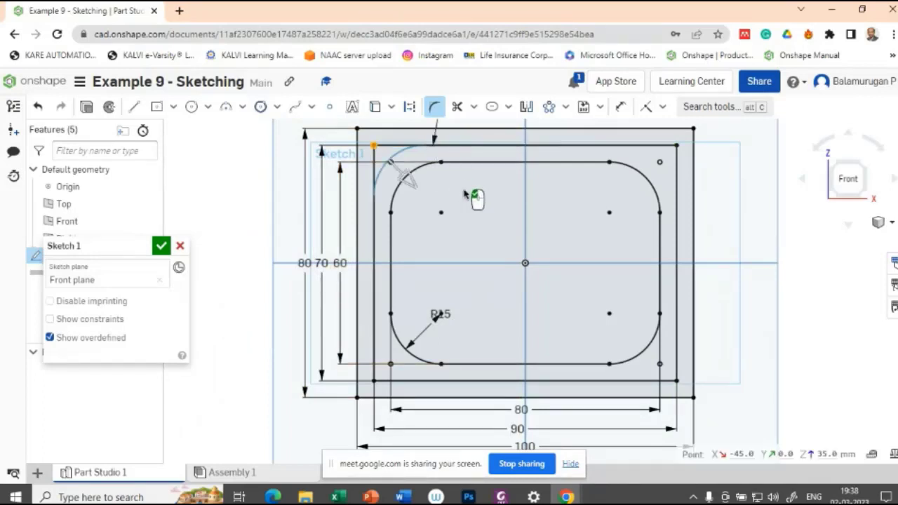
click(677, 380)
click(724, 328)
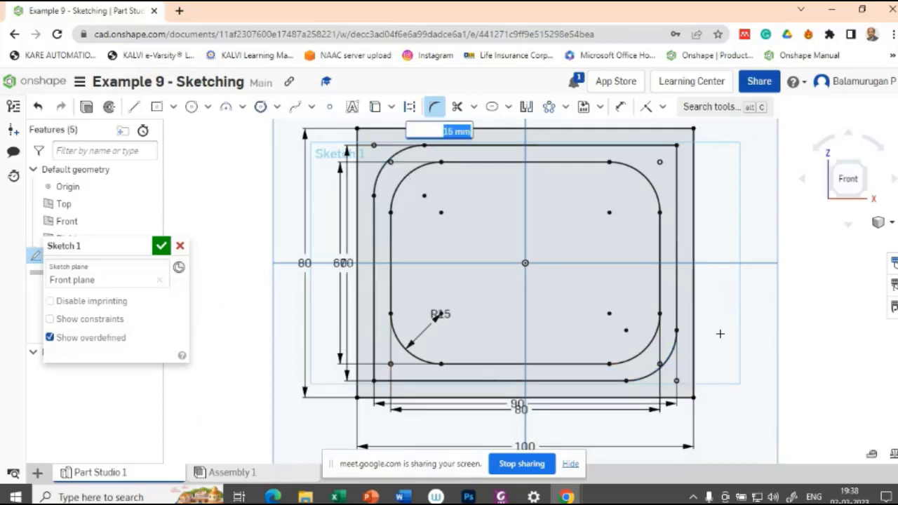
click(785, 272)
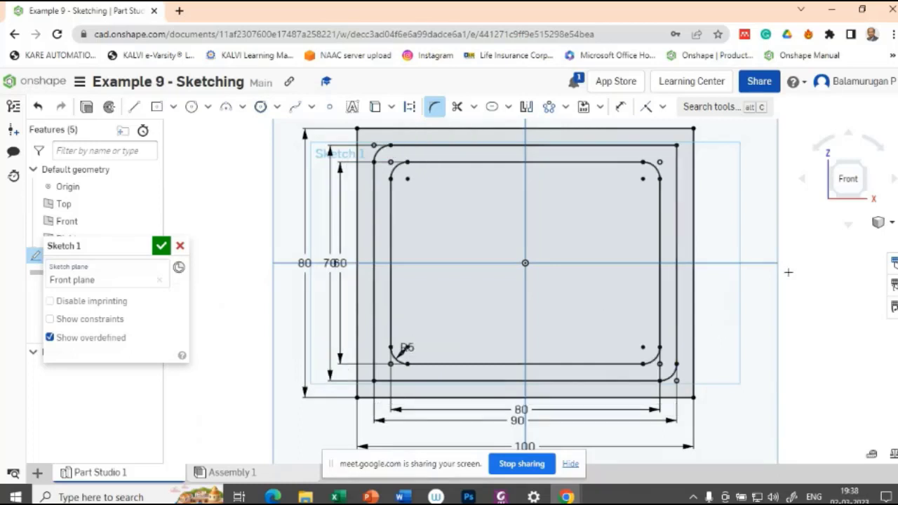
key(ctrl+z)
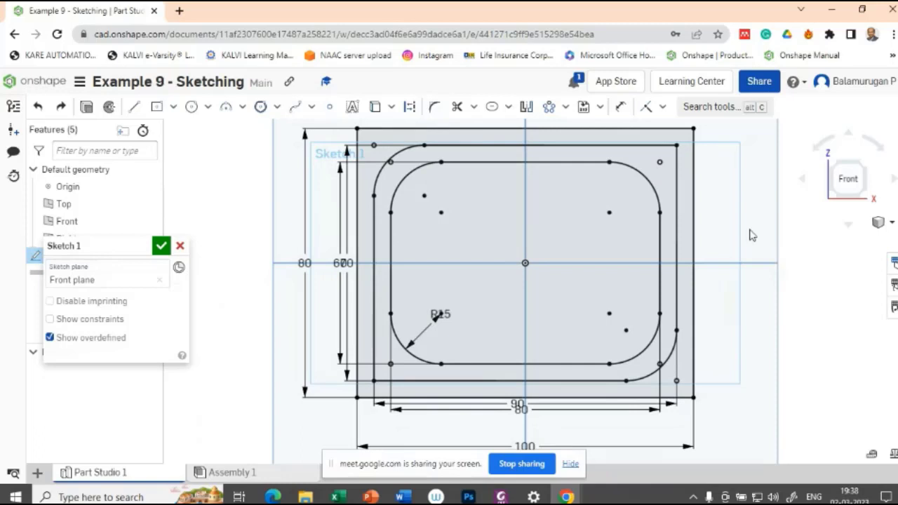
key(ctrl+z)
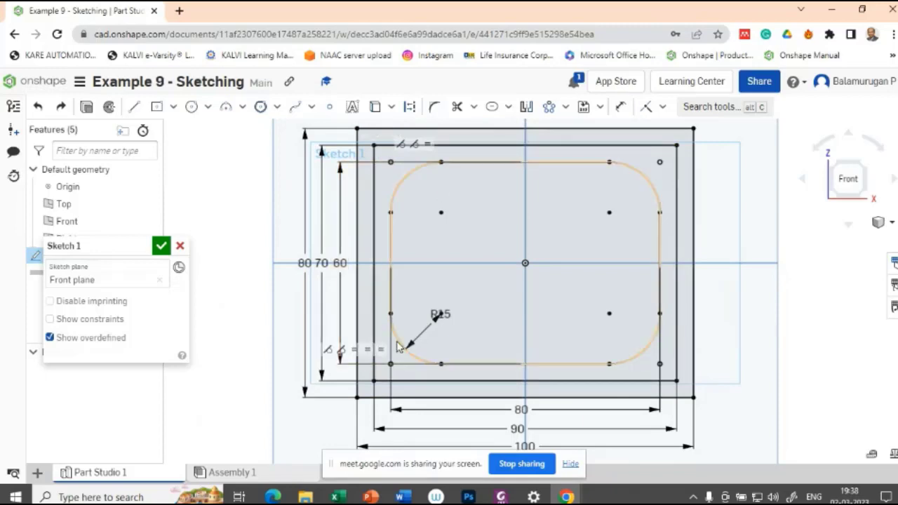
Move the R15 dimension text clear of its arc centre and fillet the 90 mm rectangle's upper-left and lower-right corners at 5 mm
drag(449, 311, 456, 328)
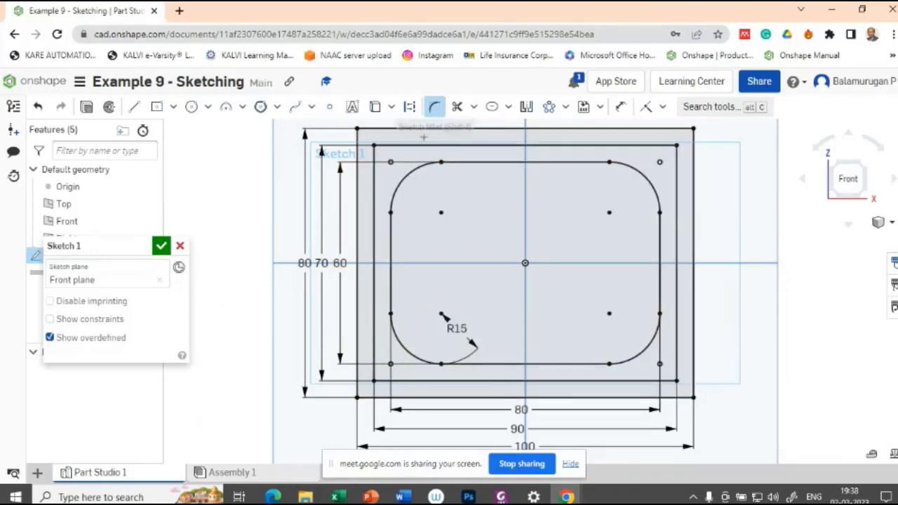
click(434, 106)
click(374, 145)
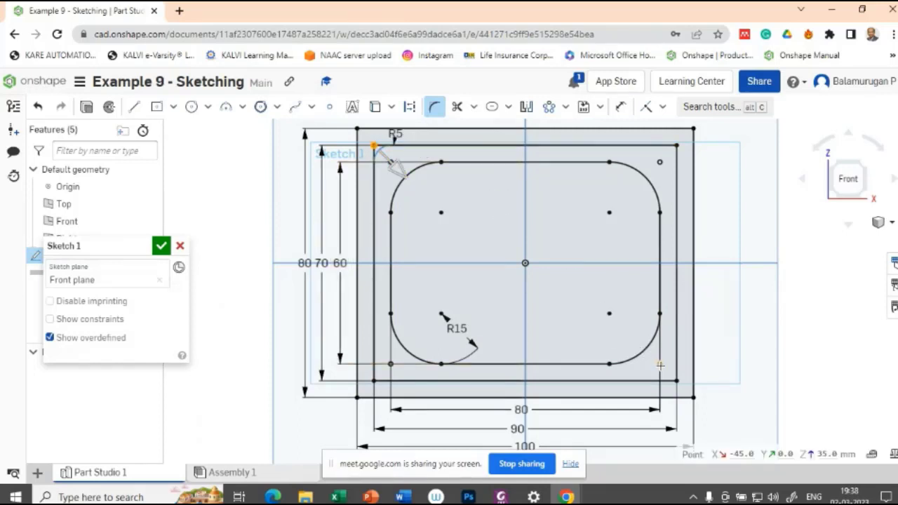
click(730, 355)
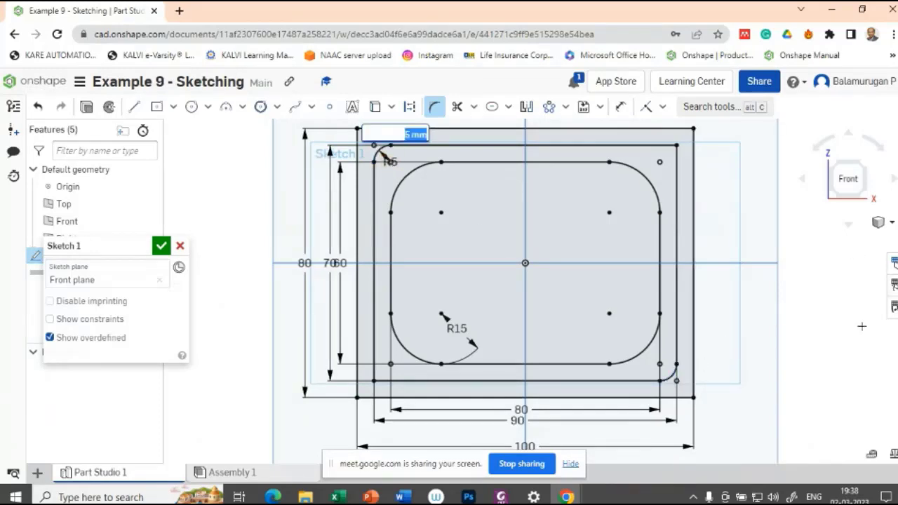
key(Return)
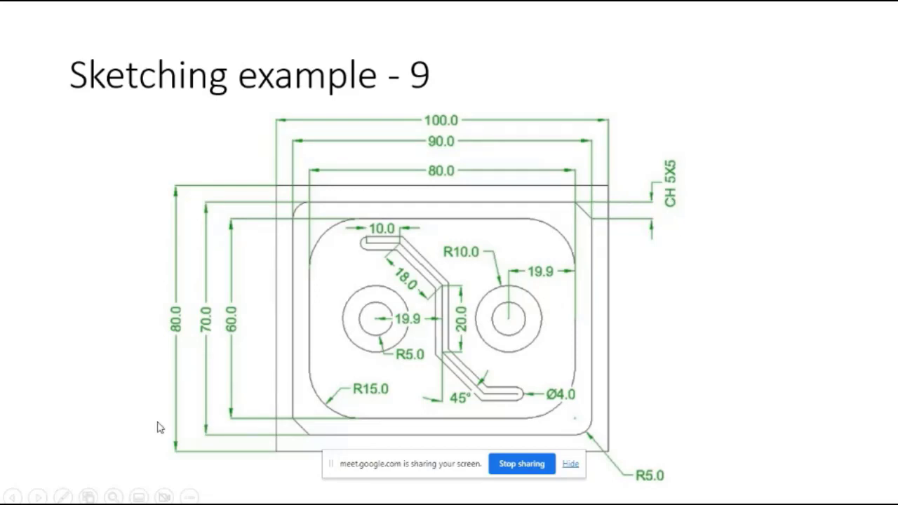
Check the 5x5 chamfer in the reference drawing and draw a diagonal line about 9.6 mm long across the 90 mm rectangle's upper-right corner
key(super+plus)
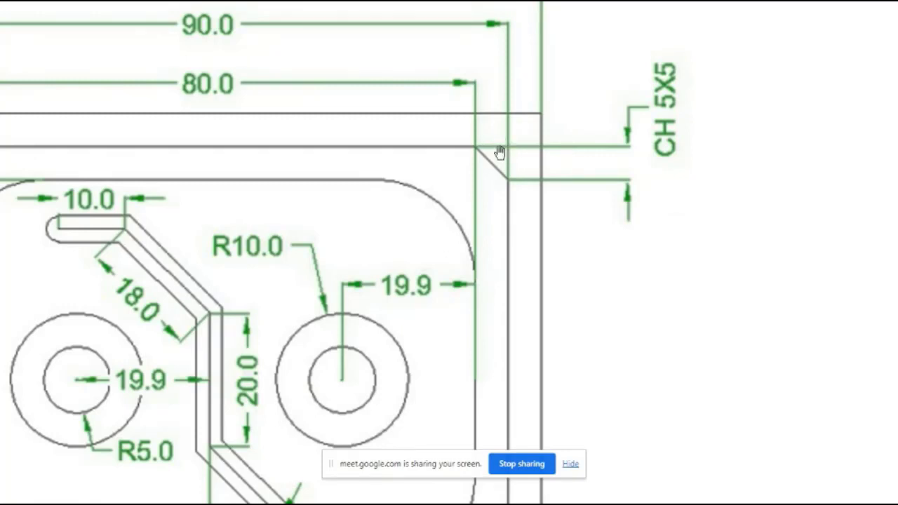
drag(499, 151, 488, 149)
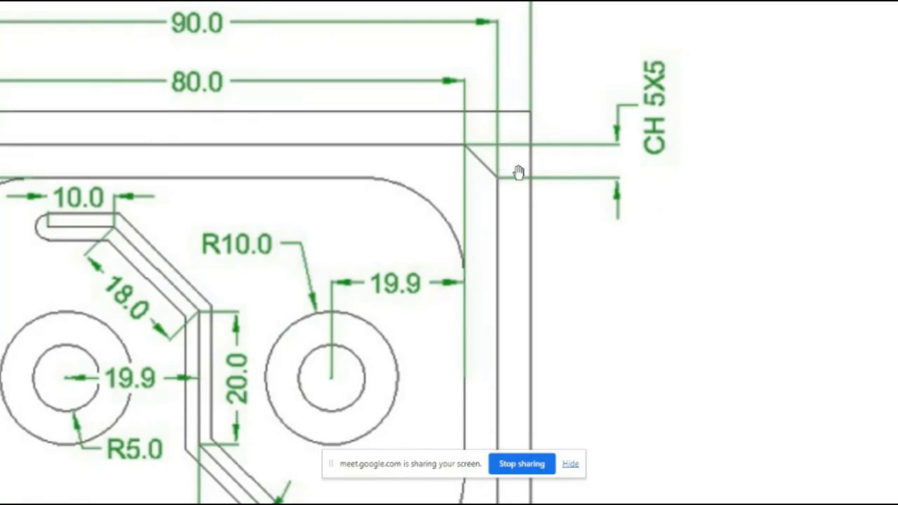
key(alt+Tab)
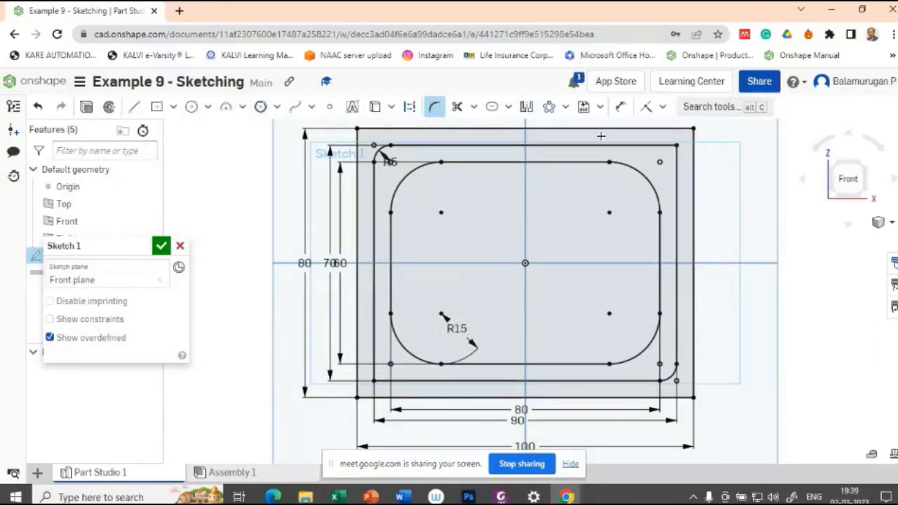
click(133, 106)
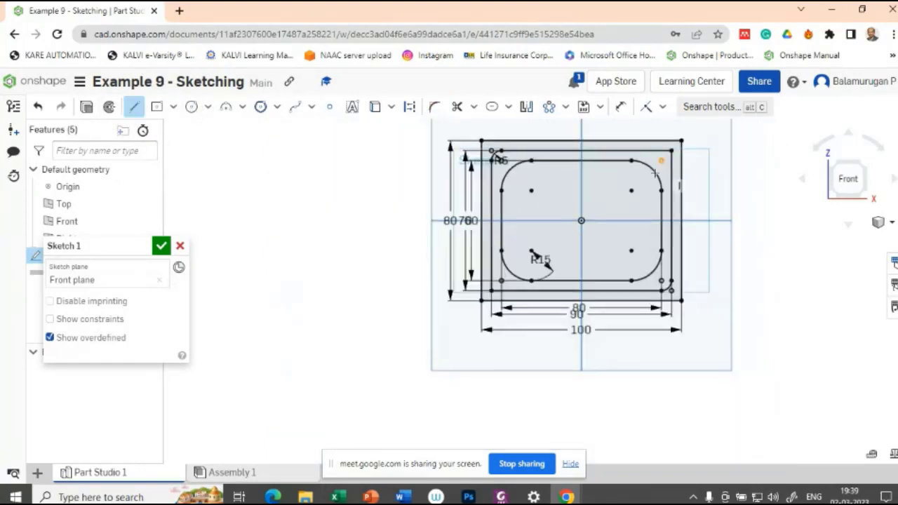
scroll(662, 168, up, 3)
mouse_move(766, 209)
middle_down()
mouse_move(756, 224)
mouse_move(745, 347)
middle_up()
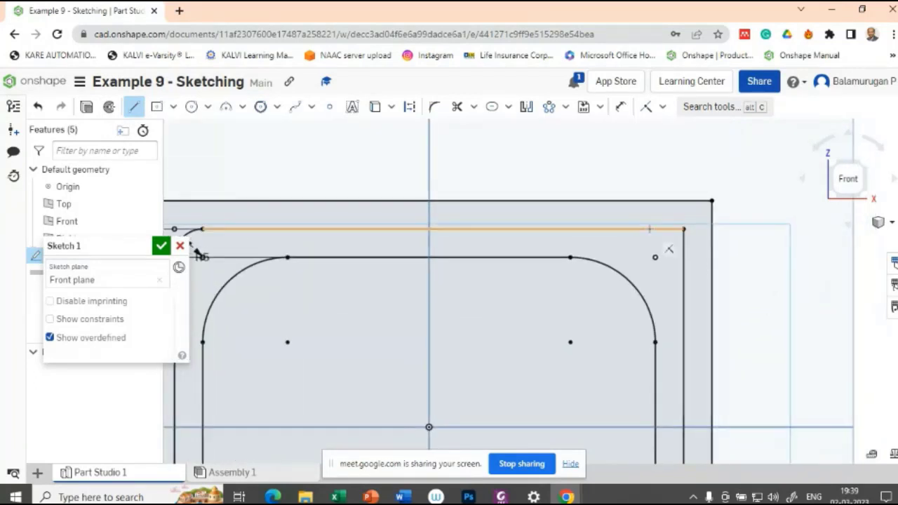
drag(648, 229, 683, 271)
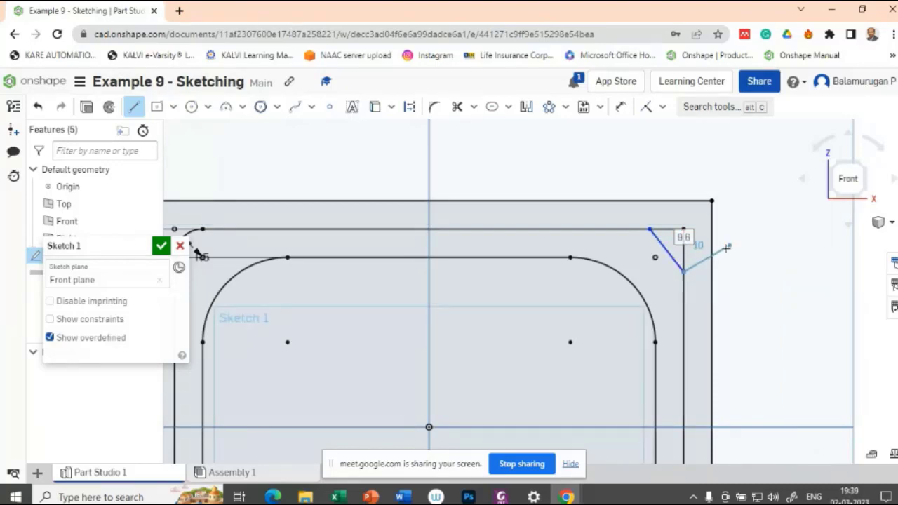
key(Escape)
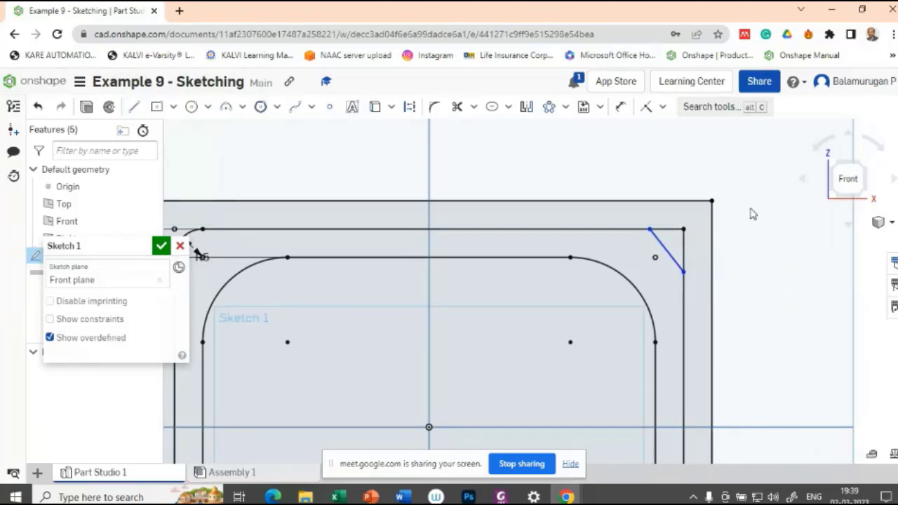
Dimension the vertical distance from the 90 mm rectangle's upper-right corner to the chamfer line's lower end as 5 mm
click(621, 106)
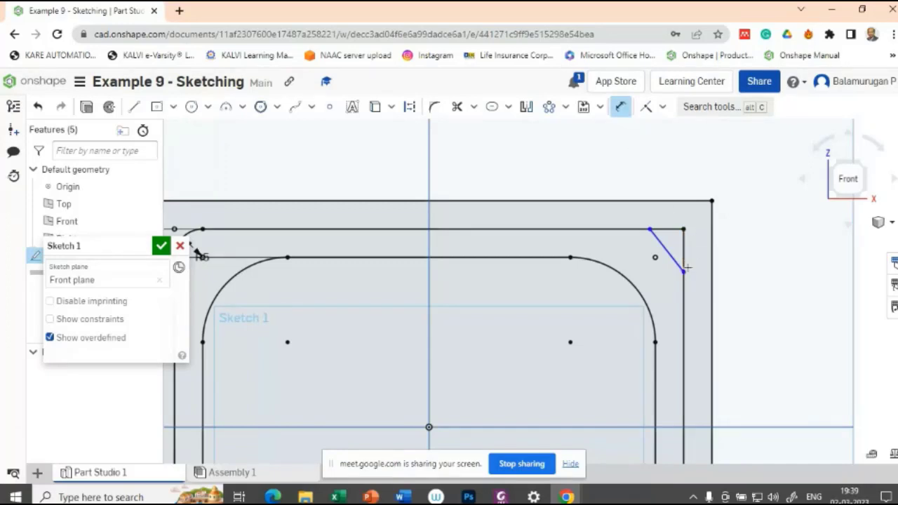
click(684, 230)
click(683, 271)
click(692, 260)
text(5704)
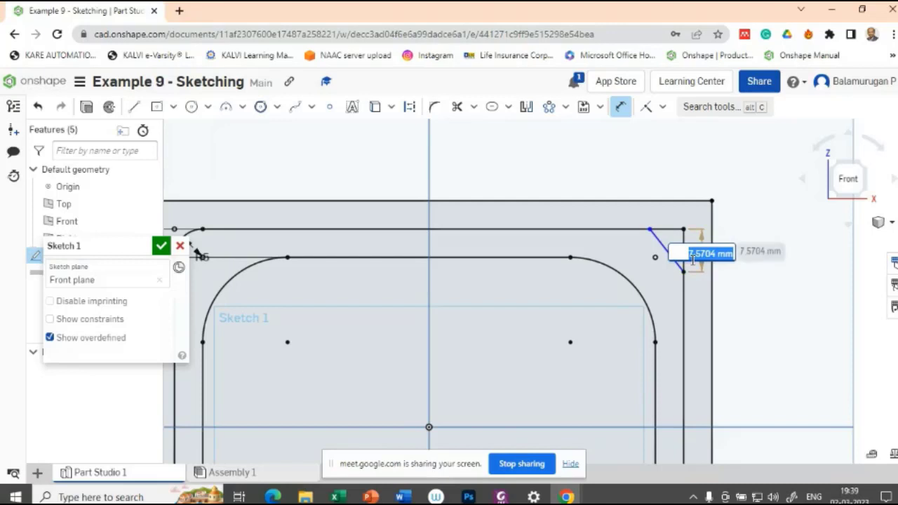
key(Return)
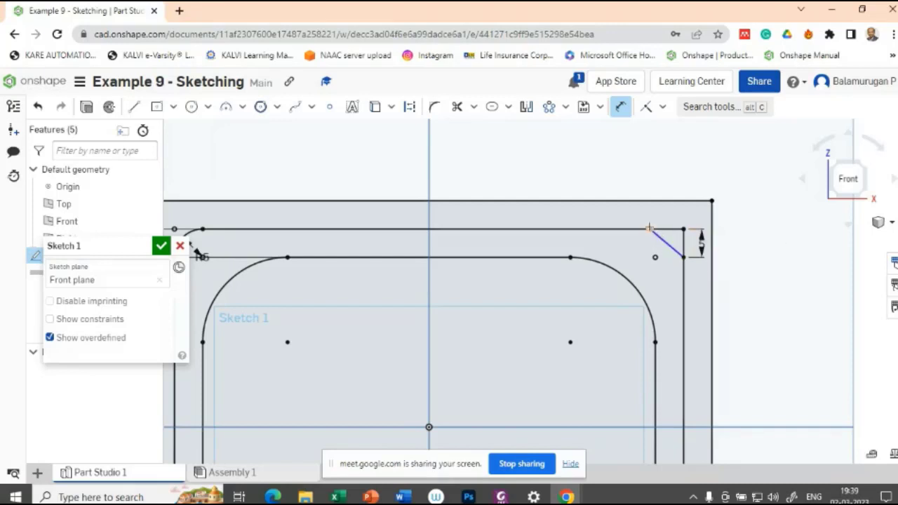
Dimension the horizontal distance from the same corner to the chamfer line's upper end as 5 mm
click(684, 229)
click(650, 229)
click(675, 224)
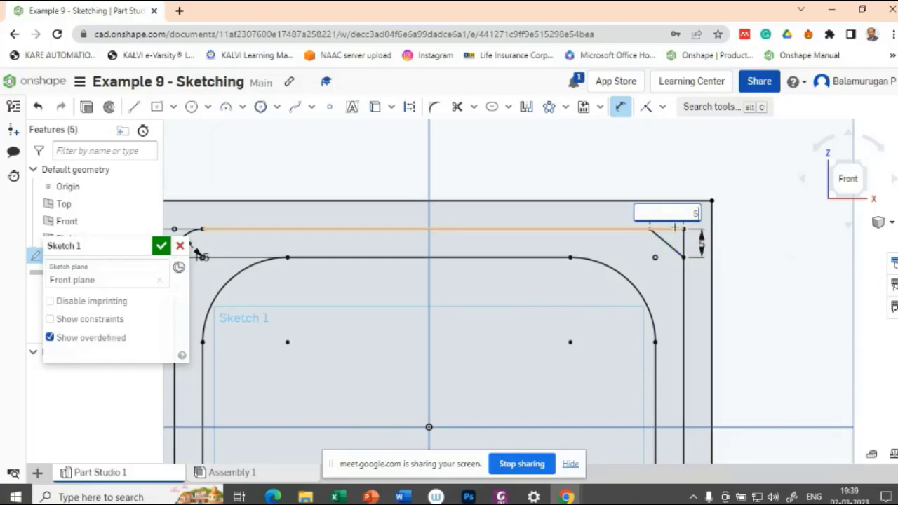
text(5)
key(Return)
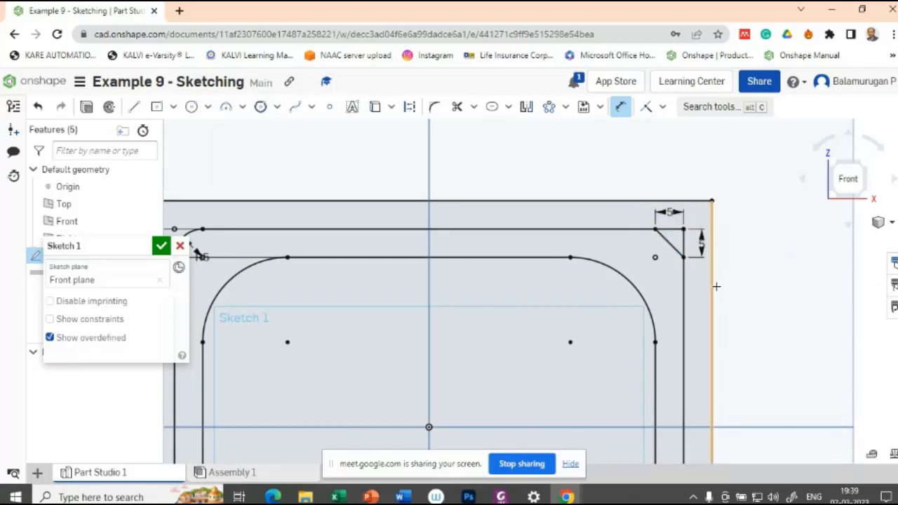
scroll(708, 295, down, 5)
scroll(708, 295, up, 2)
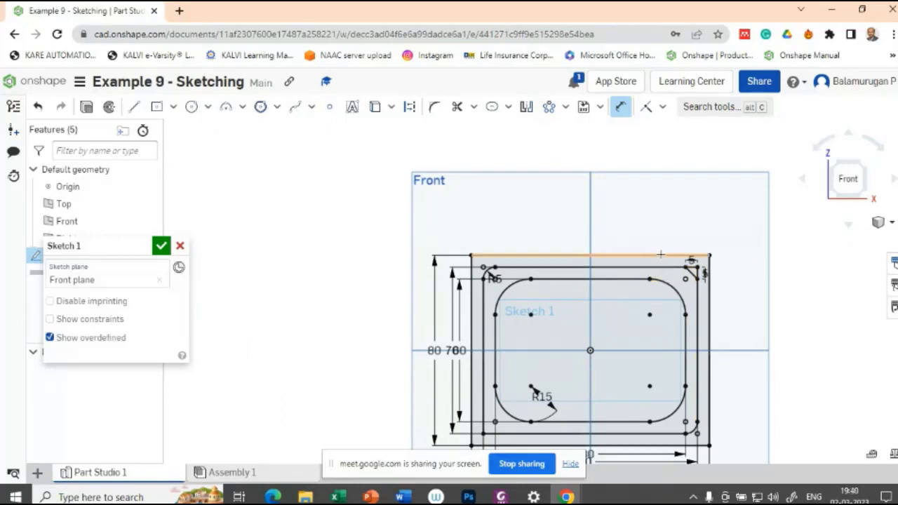
scroll(718, 272, down, 2)
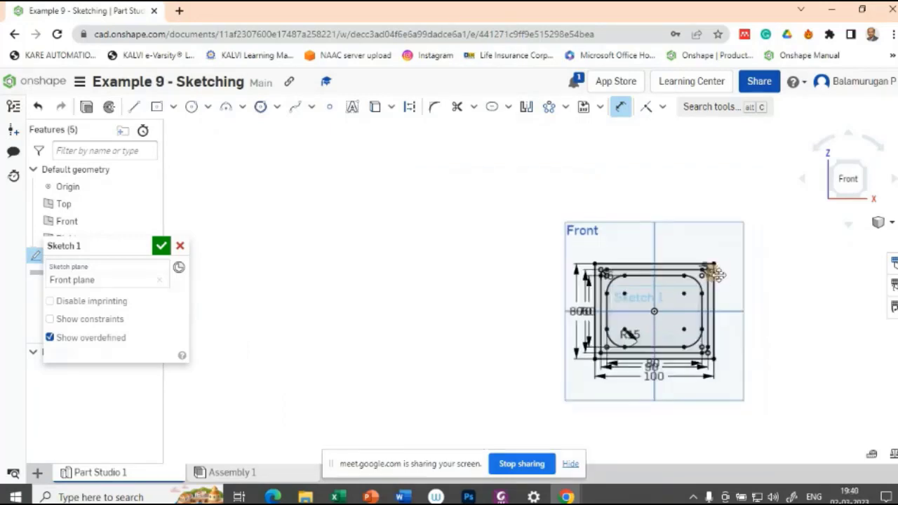
Examine the chamfer at the lower-left corner of the 90 mm rectangle in the reference drawing
scroll(718, 272, up, 5)
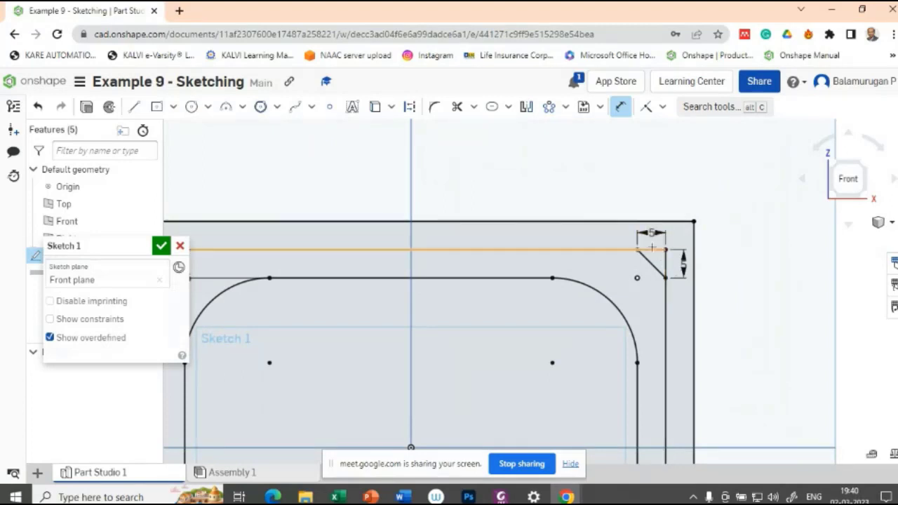
scroll(490, 249, down, 1)
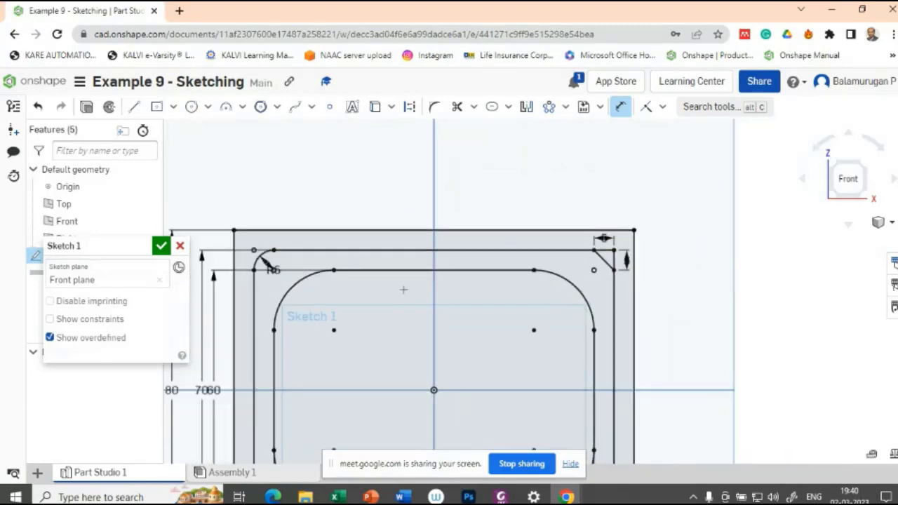
mouse_move(359, 220)
middle_down()
mouse_move(365, 159)
mouse_move(381, 131)
middle_up()
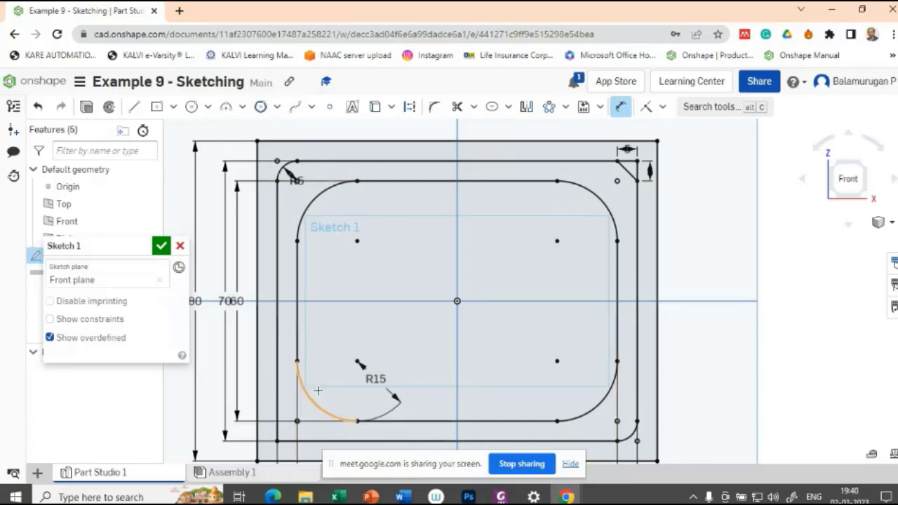
mouse_move(292, 401)
middle_down()
mouse_move(292, 309)
mouse_move(292, 368)
middle_up()
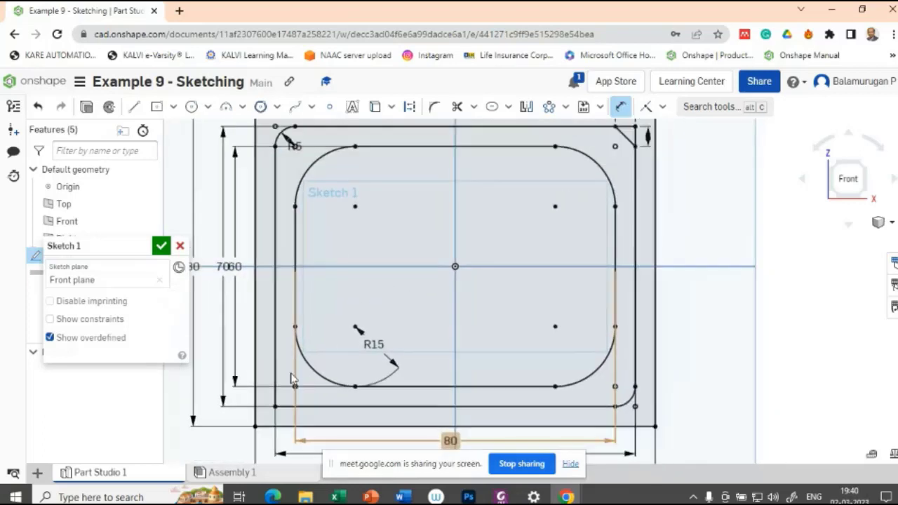
mouse_move(370, 496)
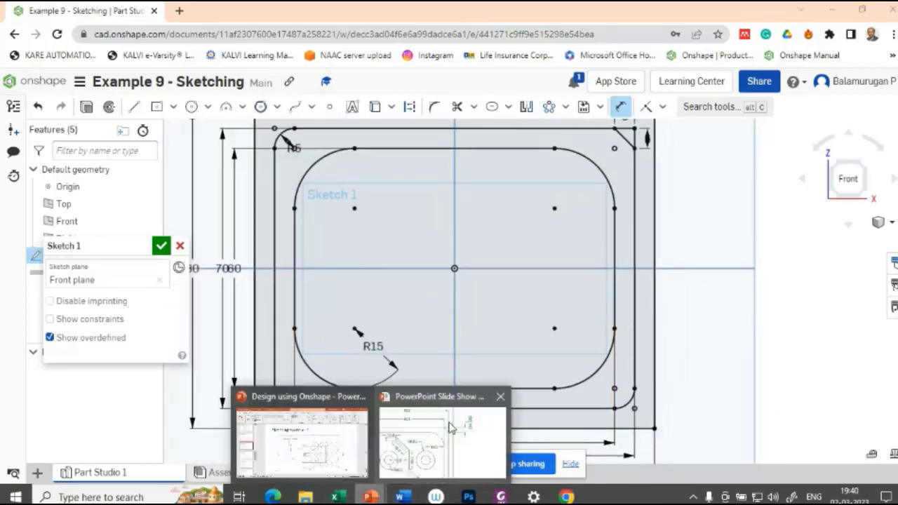
click(442, 427)
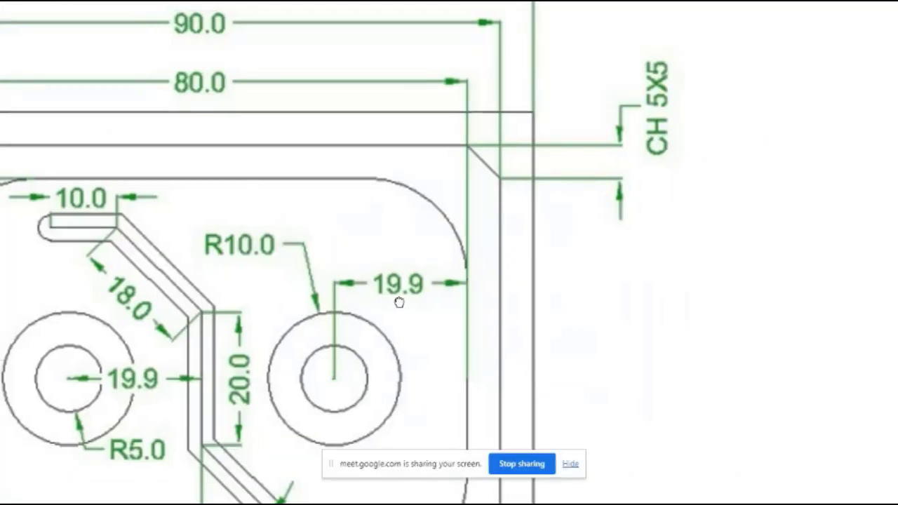
drag(399, 301, 652, 188)
drag(372, 283, 387, 256)
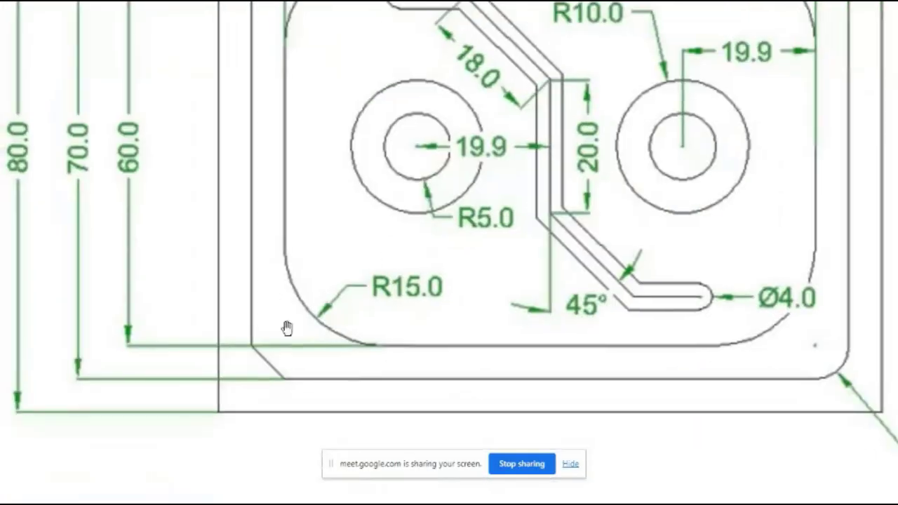
key(alt+Tab)
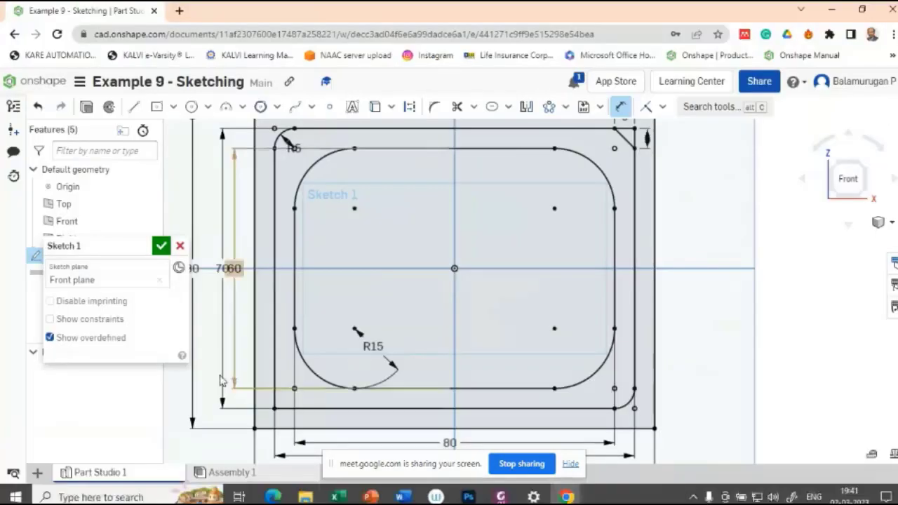
Draw a diagonal line about 4.8 mm long across the 90 mm rectangle's lower-left corner
click(134, 106)
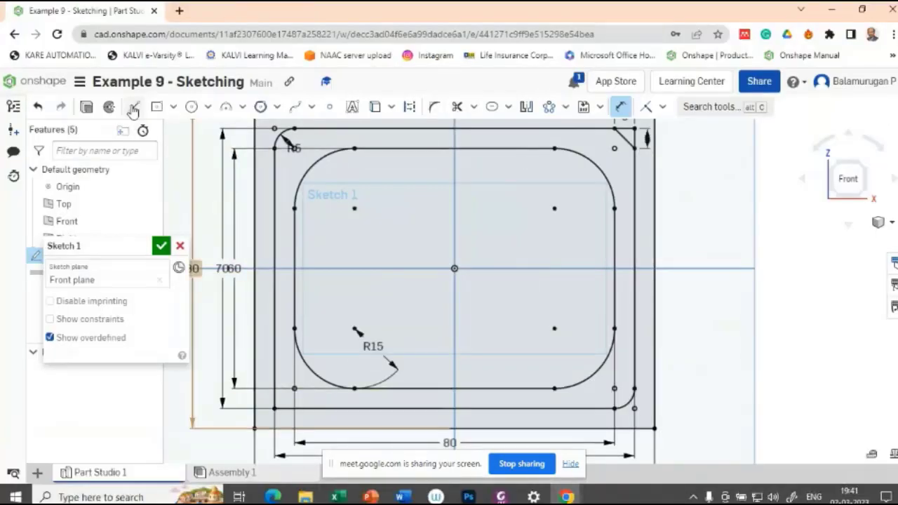
scroll(278, 397, up, 5)
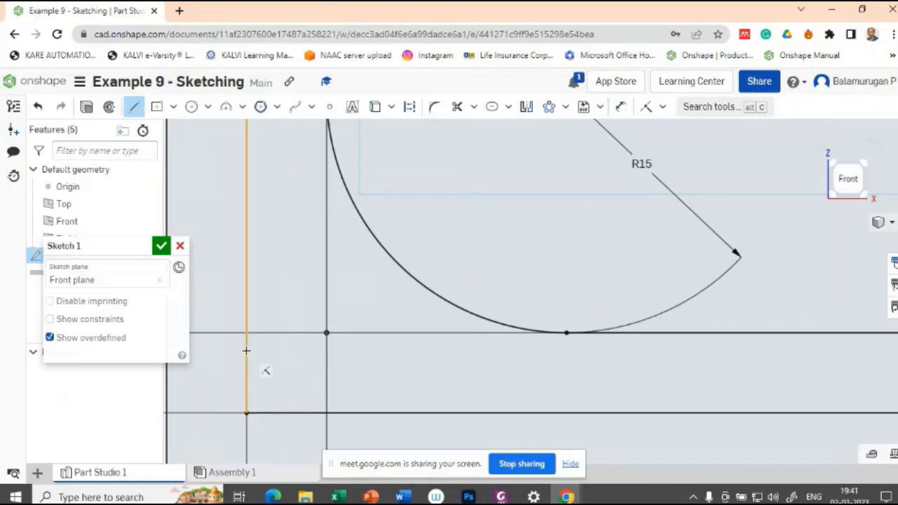
click(246, 350)
click(291, 411)
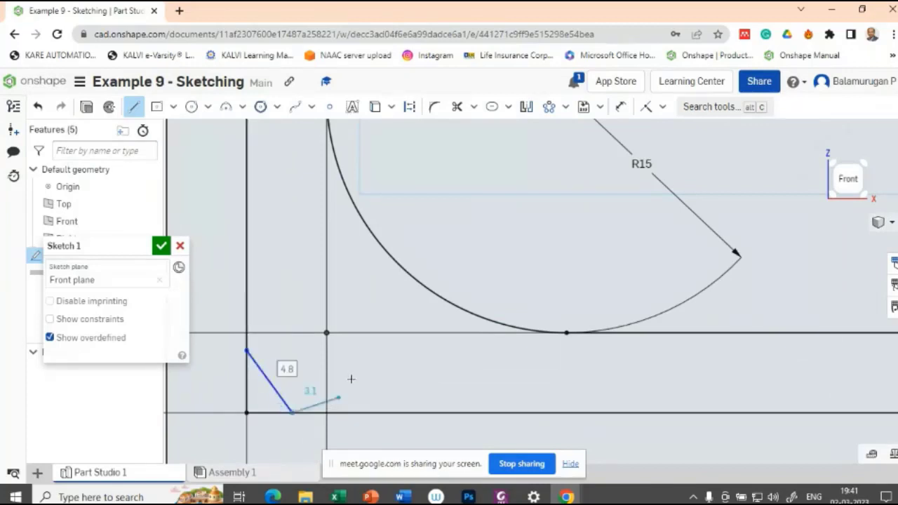
key(Escape)
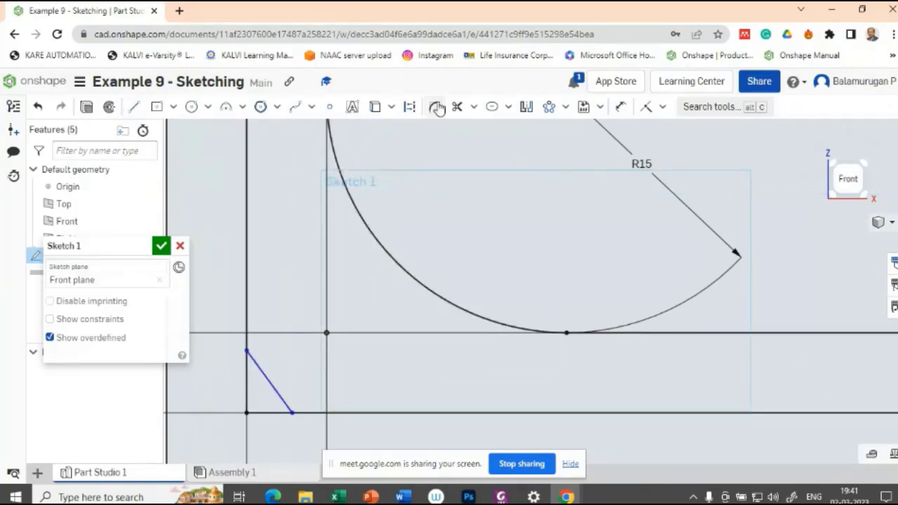
Dimension the horizontal distance from the 90 mm rectangle's lower-left corner to the chamfer line's lower end as 5 mm
click(620, 107)
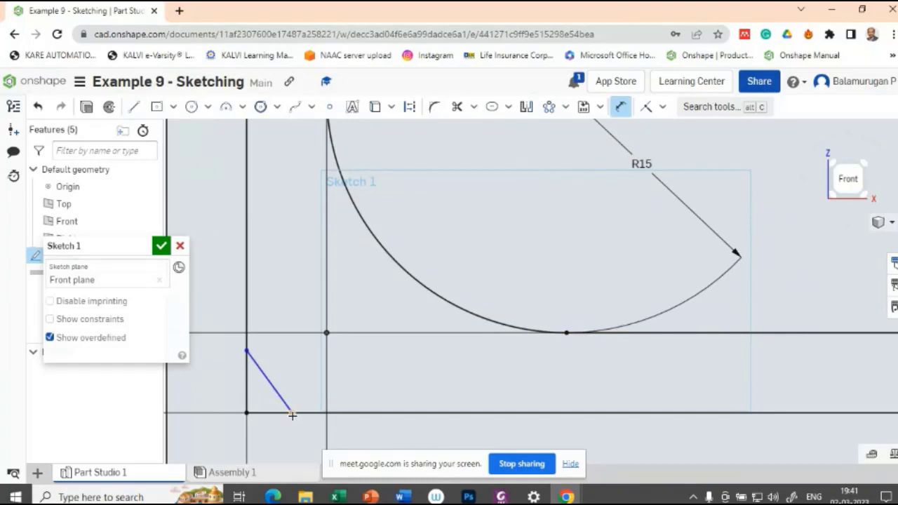
click(246, 413)
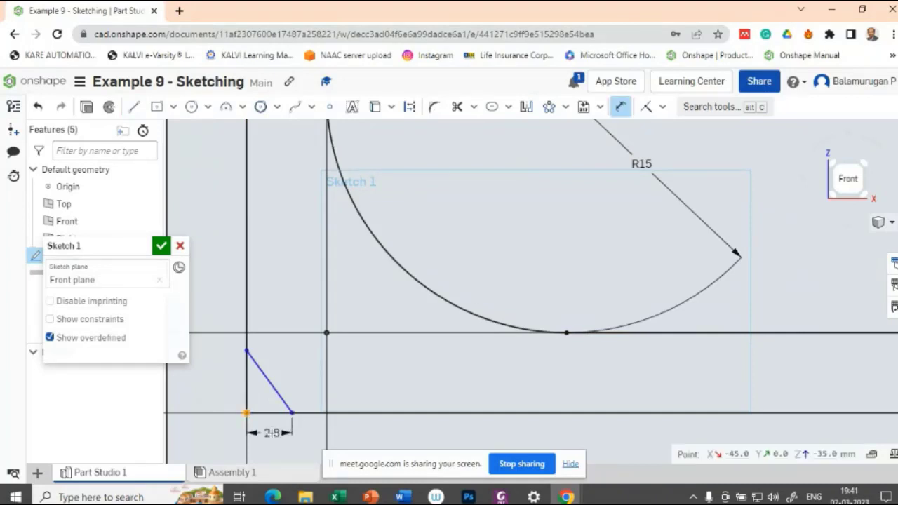
click(289, 436)
text(5)
key(Return)
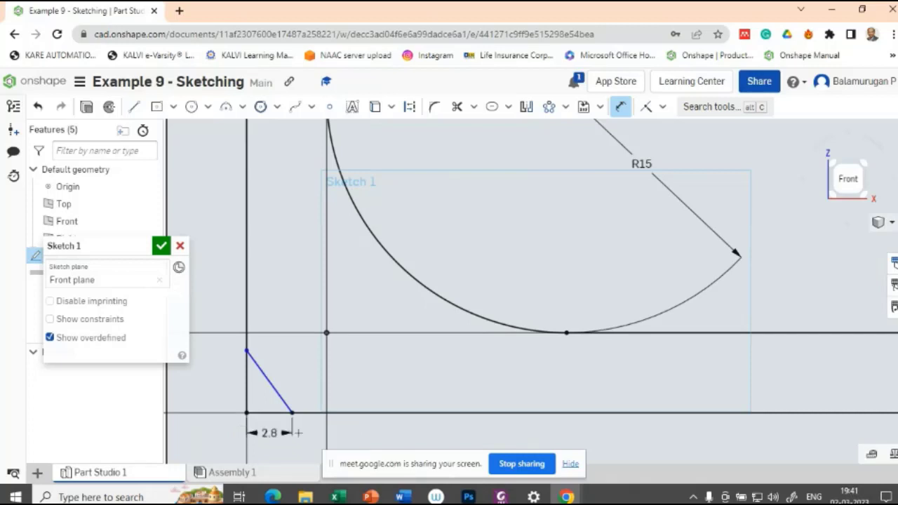
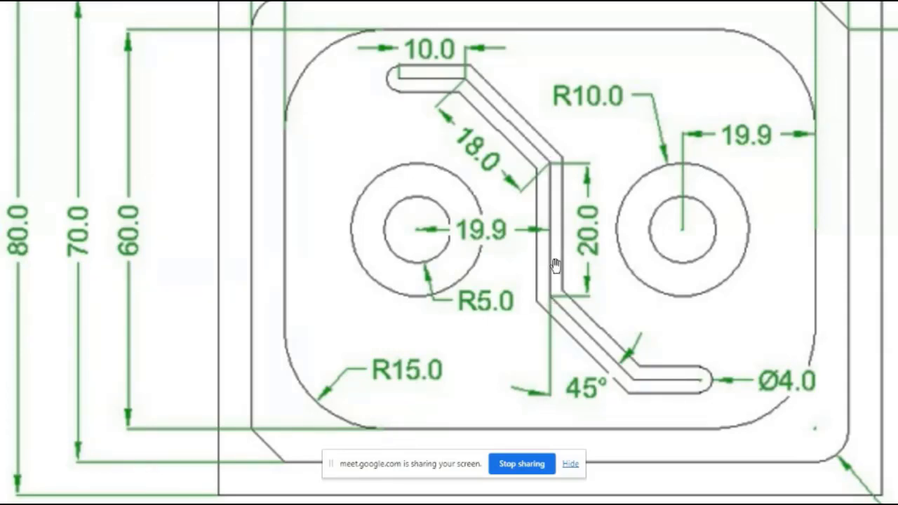
Draw a vertical construction line about 20.7 mm long through the origin, and turn construction mode off
key(alt+Tab)
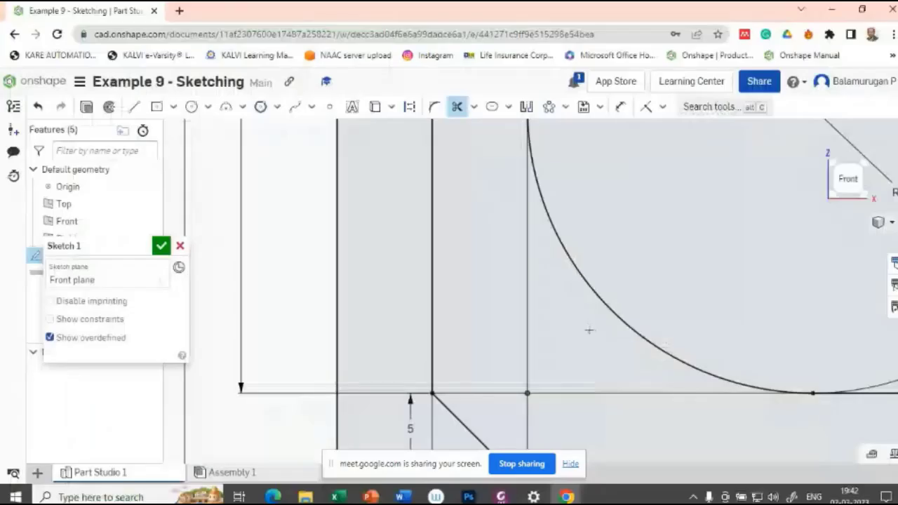
scroll(676, 225, up, 2)
scroll(676, 221, down, 1)
scroll(676, 222, down, 3)
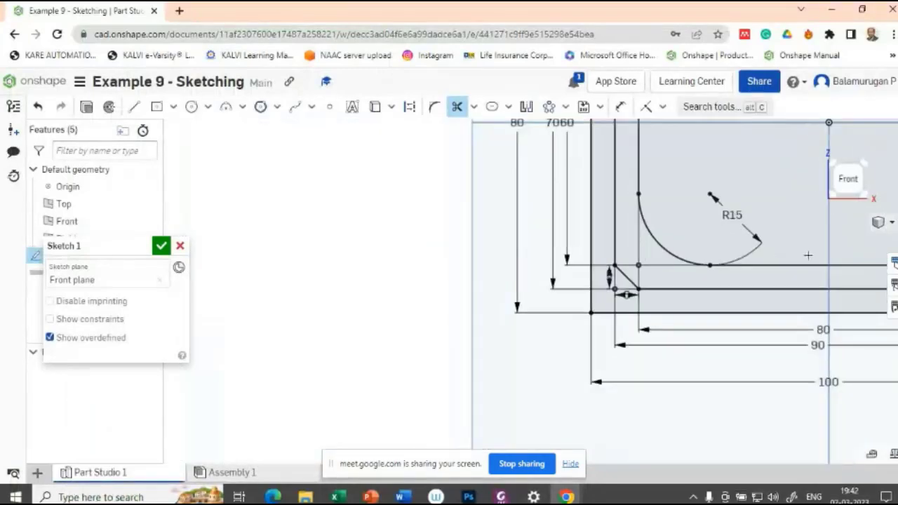
middle_drag(773, 197, 548, 354)
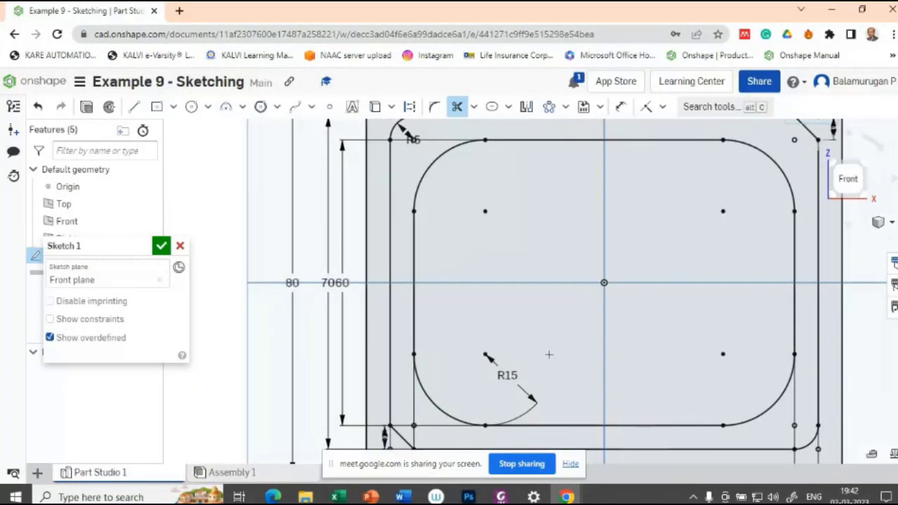
click(134, 106)
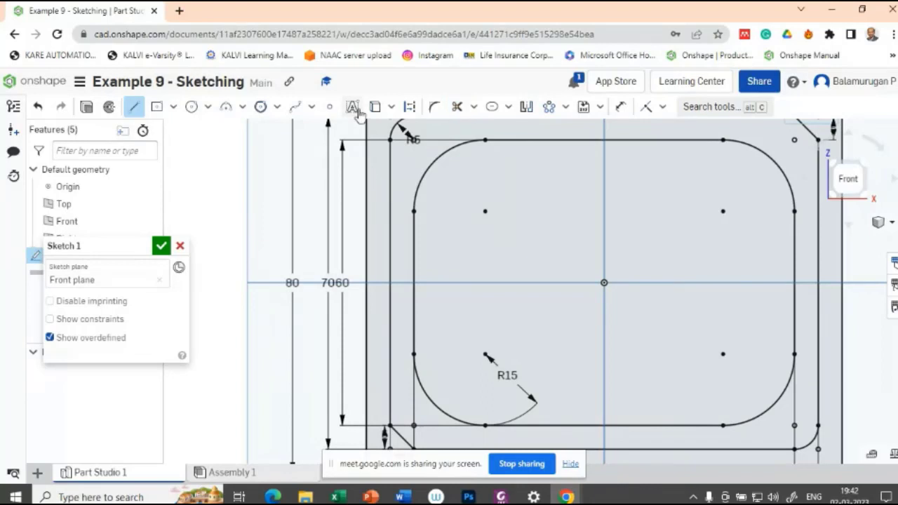
click(410, 106)
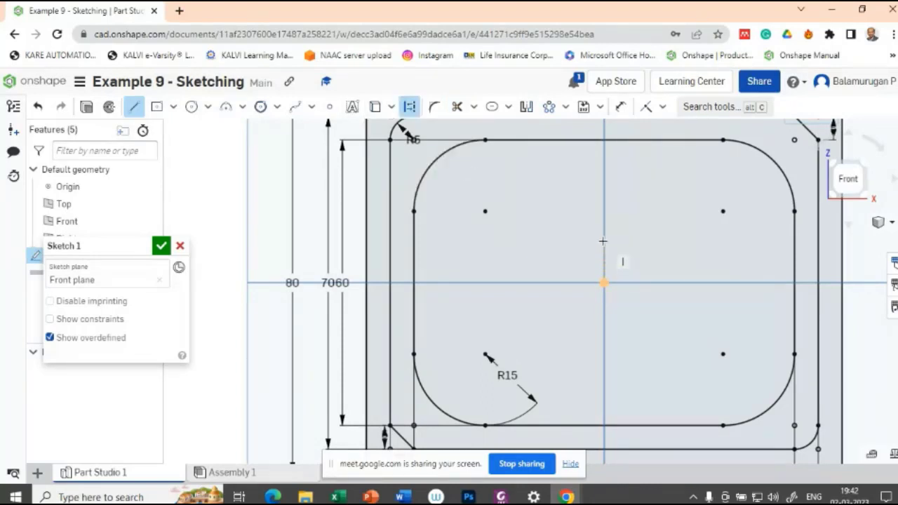
click(601, 236)
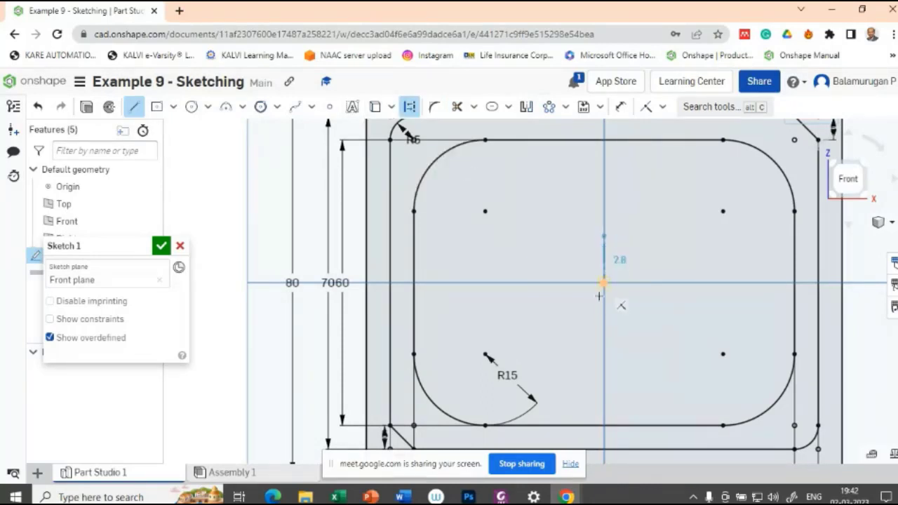
click(605, 333)
key(Escape)
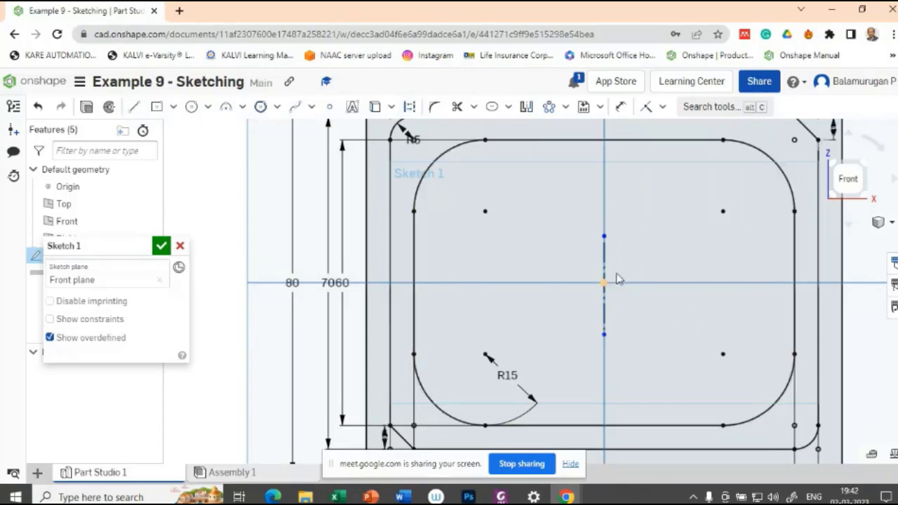
key(q)
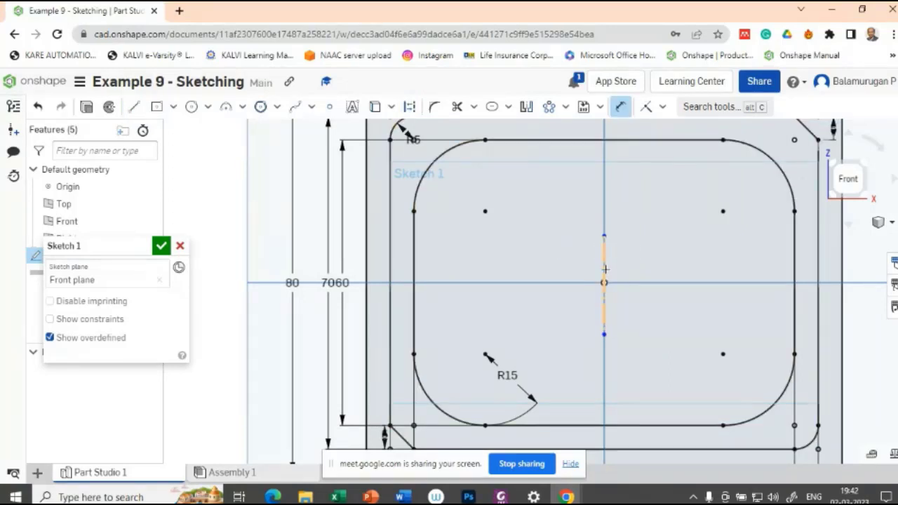
Dimension the vertical construction line's length as 20 mm
key(d)
click(605, 261)
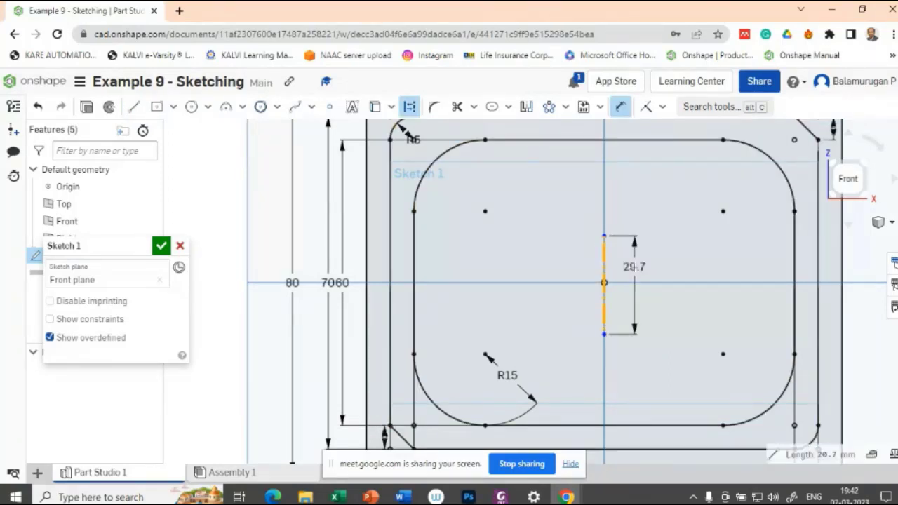
click(634, 268)
text(20)
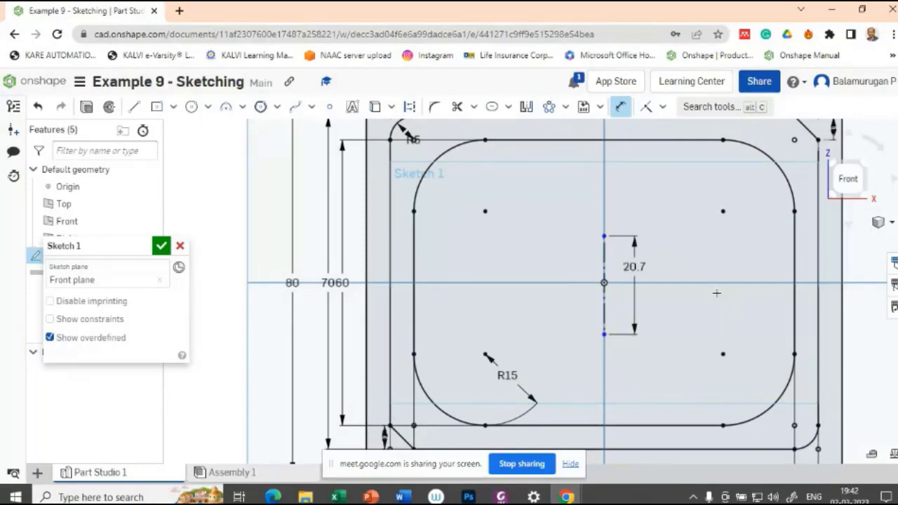
key(Return)
Check the reference drawing and dimension the vertical distance from the construction line's upper end to the origin as 10 mm
key(alt+Tab)
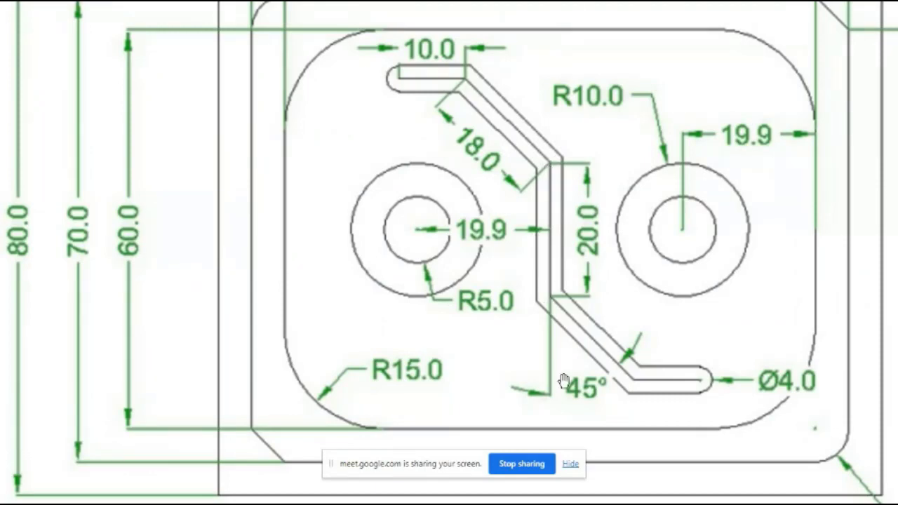
key(alt+Tab)
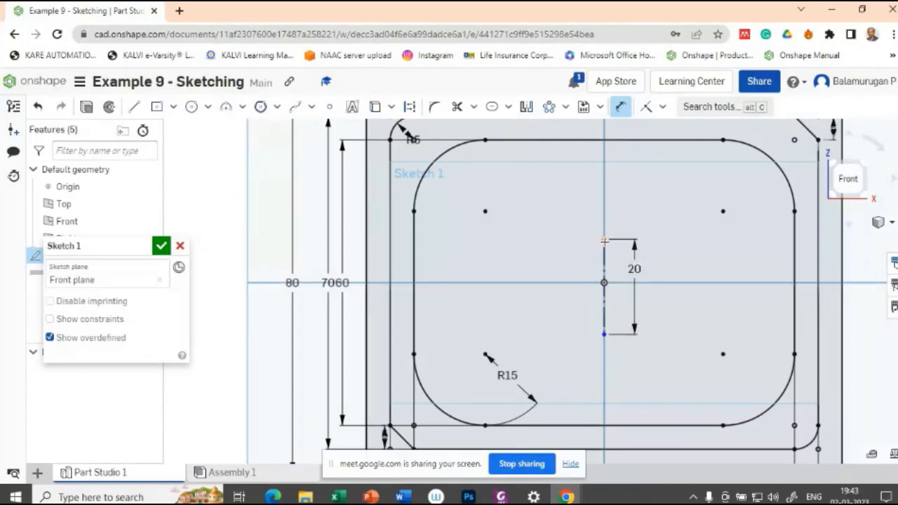
click(603, 240)
click(603, 282)
click(579, 259)
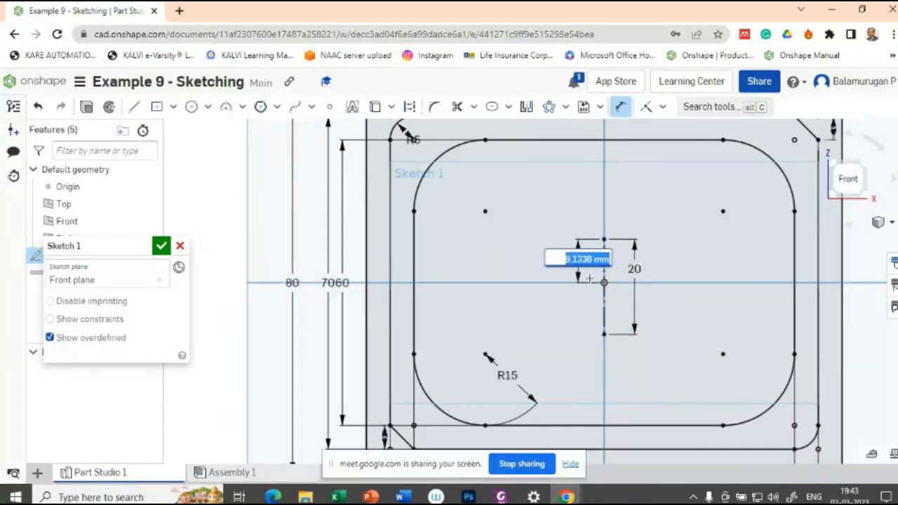
text(10)
key(Return)
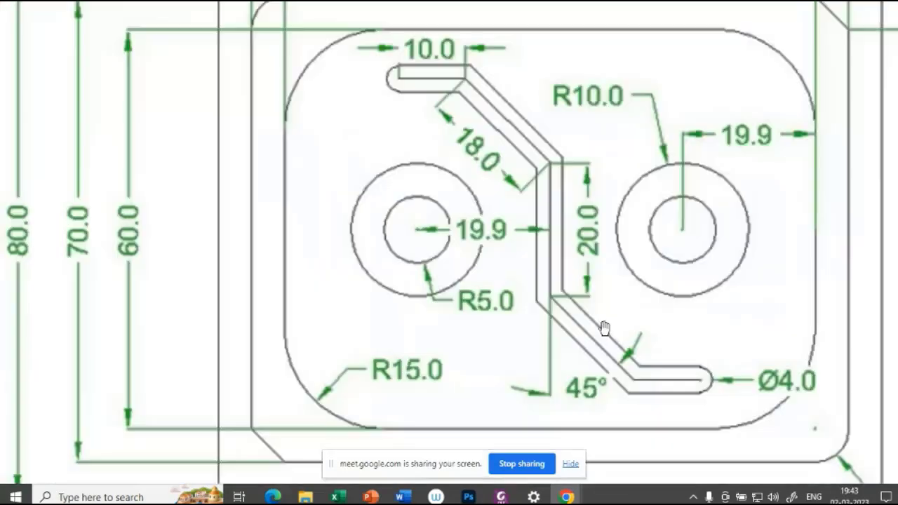
Check the reference drawing and draw construction lines from the vertical line's upper end, about 12.9 mm diagonally up-left and about 11.2 mm horizontally left
key(alt+Tab)
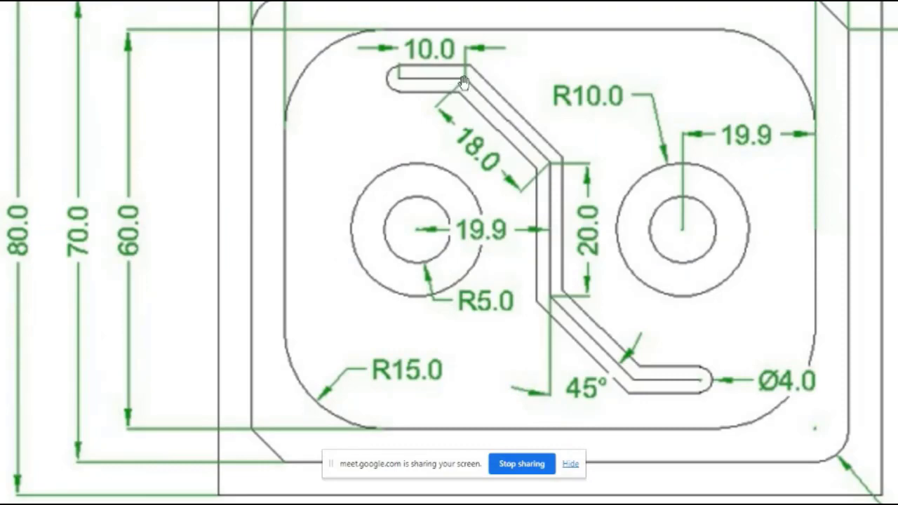
key(alt+Tab)
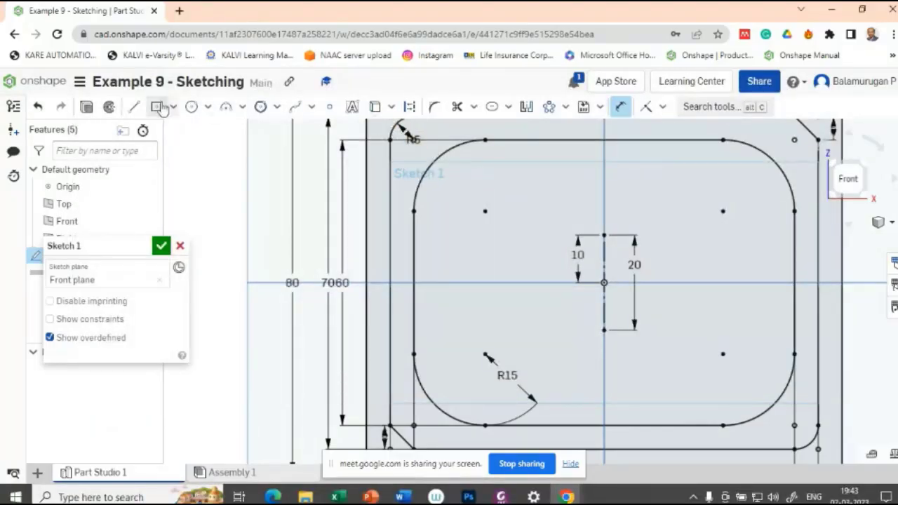
click(134, 107)
click(409, 109)
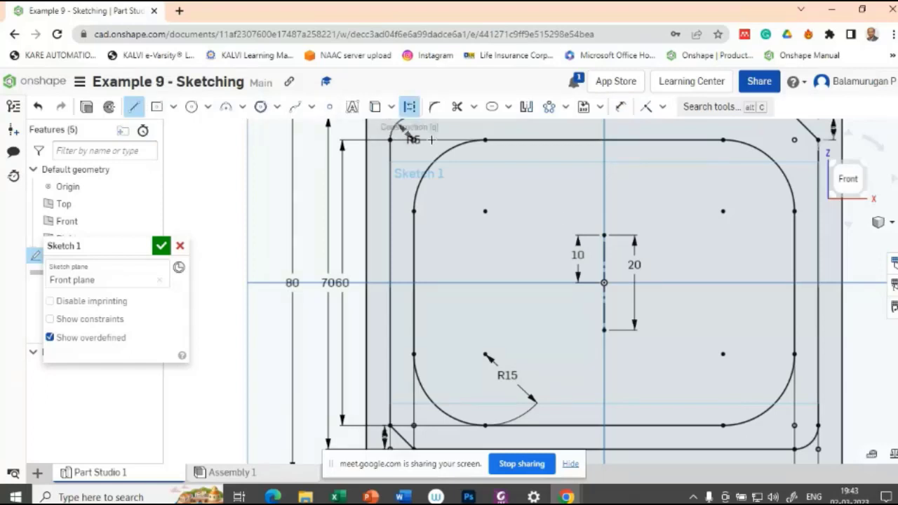
click(602, 233)
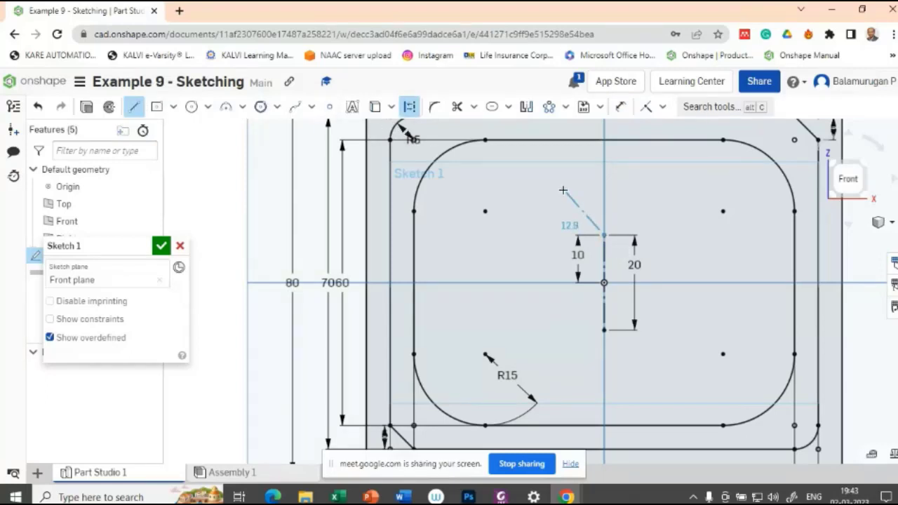
click(562, 191)
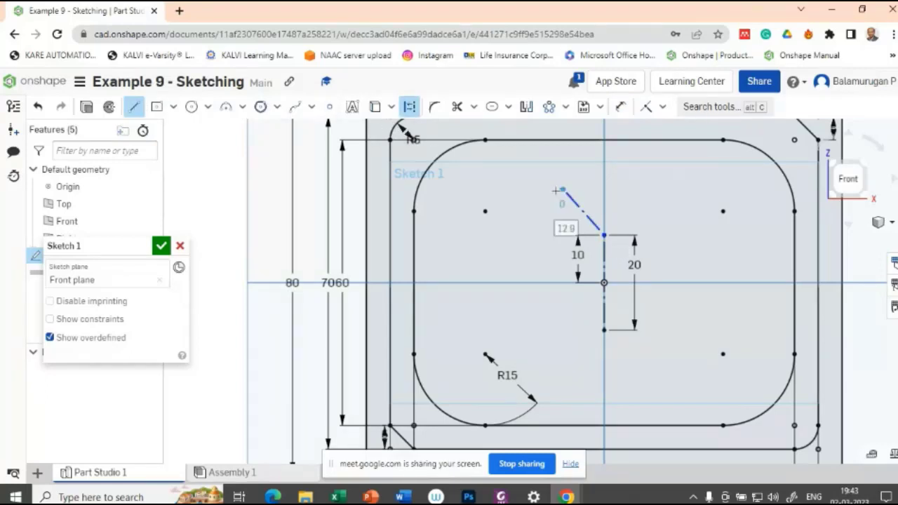
click(510, 188)
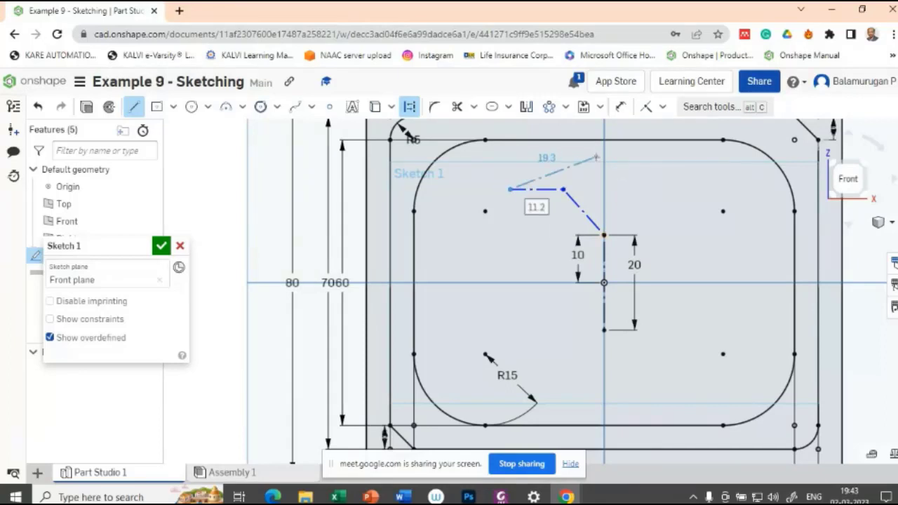
key(Escape)
click(604, 226)
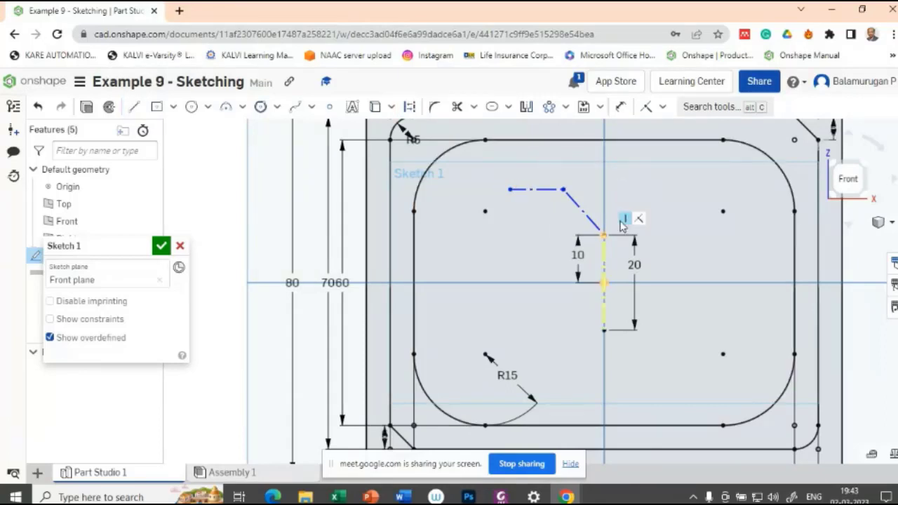
Dimension the upper diagonal construction line's length as 18 mm
click(620, 107)
click(582, 208)
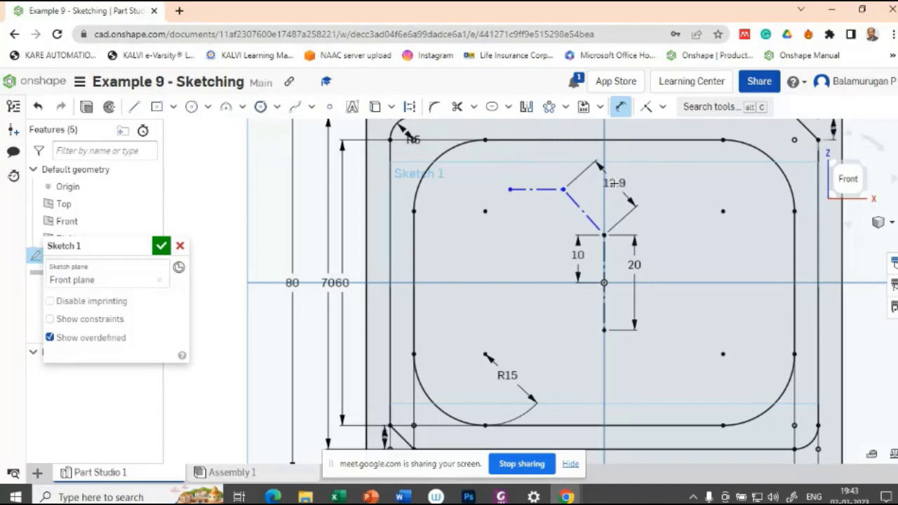
click(658, 178)
text(18)
key(Return)
Dimension the upper horizontal construction line's length as 10 mm
click(520, 165)
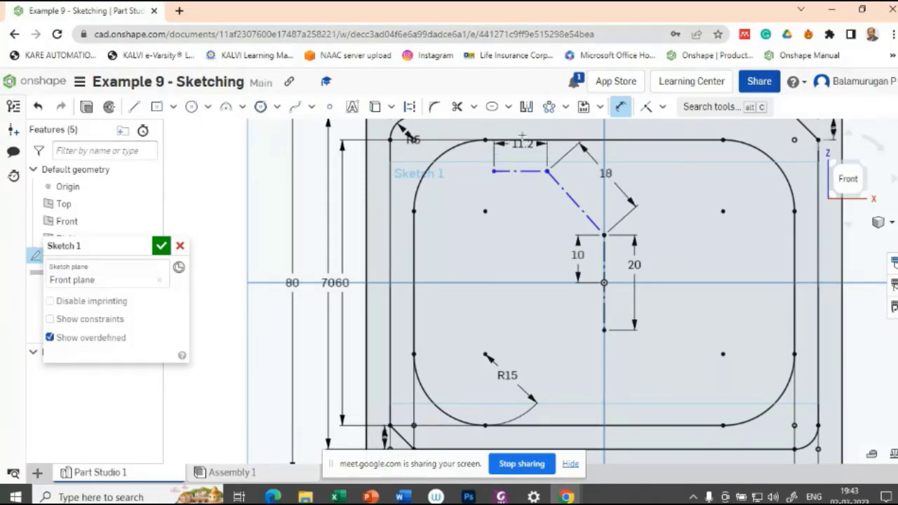
click(535, 144)
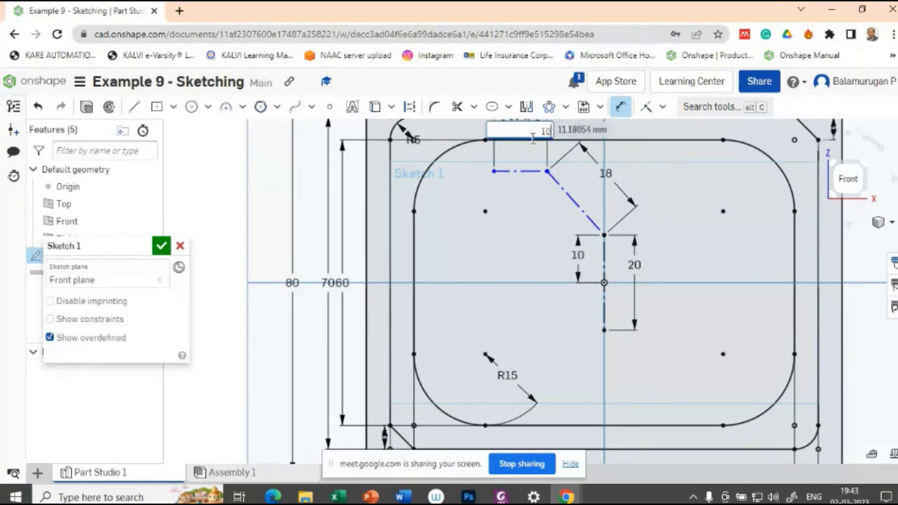
text(10)
key(Return)
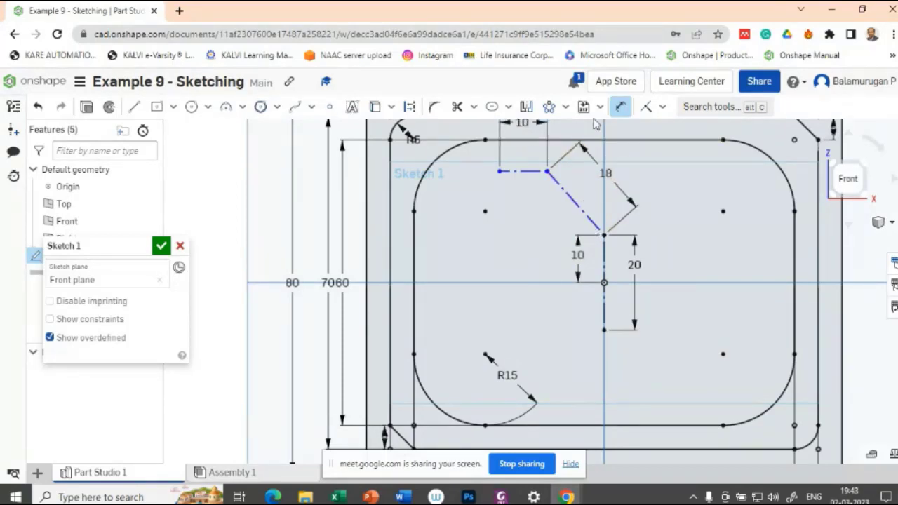
Dimension the angle between the upper diagonal construction line and the vertical axis through the origin as 45 degrees
click(573, 199)
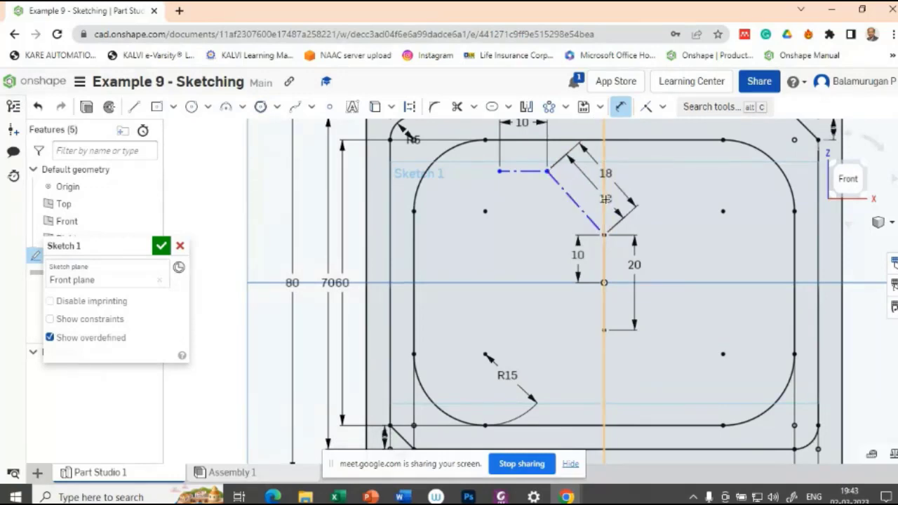
click(587, 204)
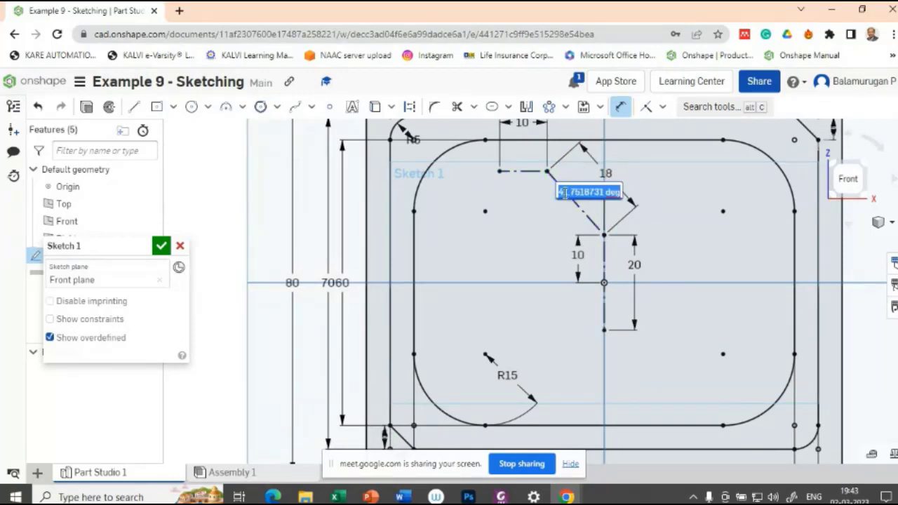
text(45)
key(Return)
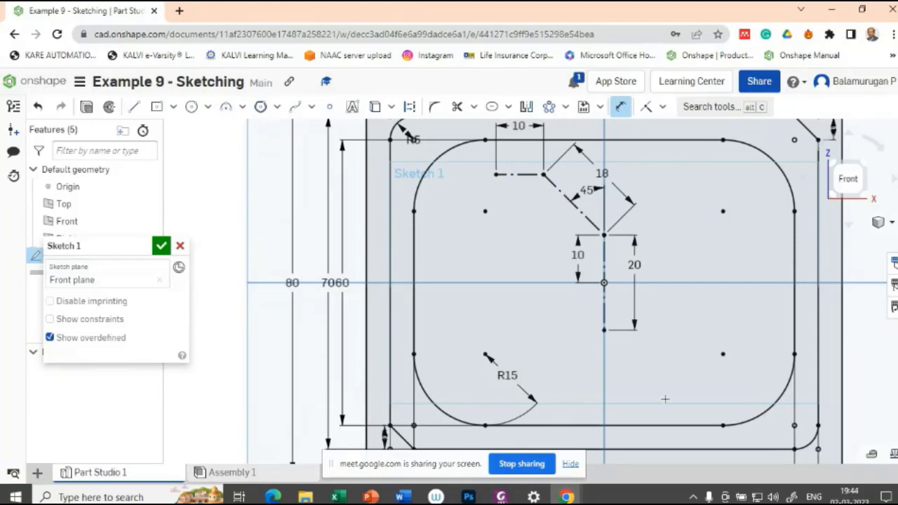
Check the reference and draw lines from the vertical line's lower end, about 16.3 mm diagonally down-right and about 12.3 mm horizontally right
key(alt+Tab)
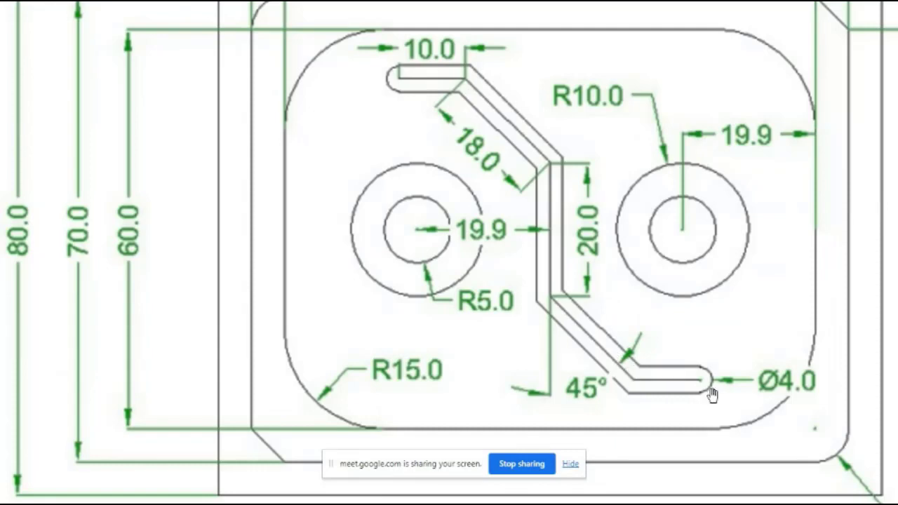
key(alt+Tab)
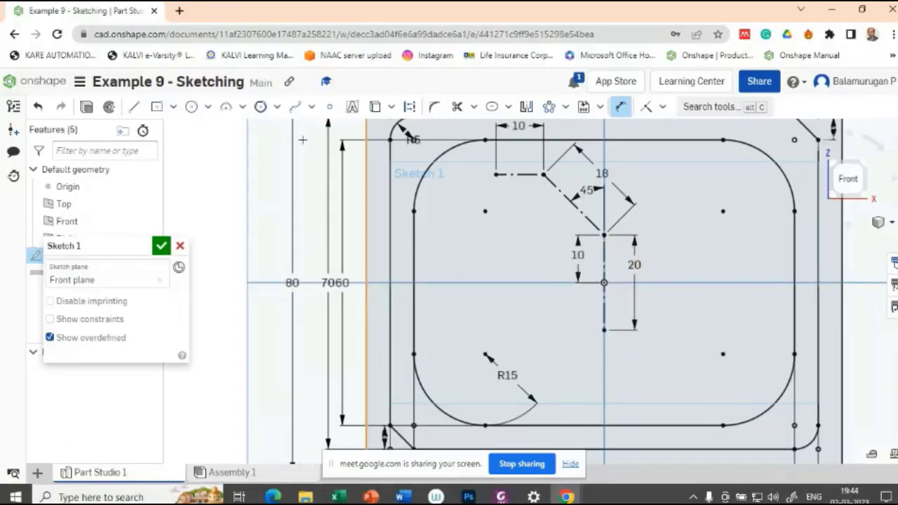
key(l)
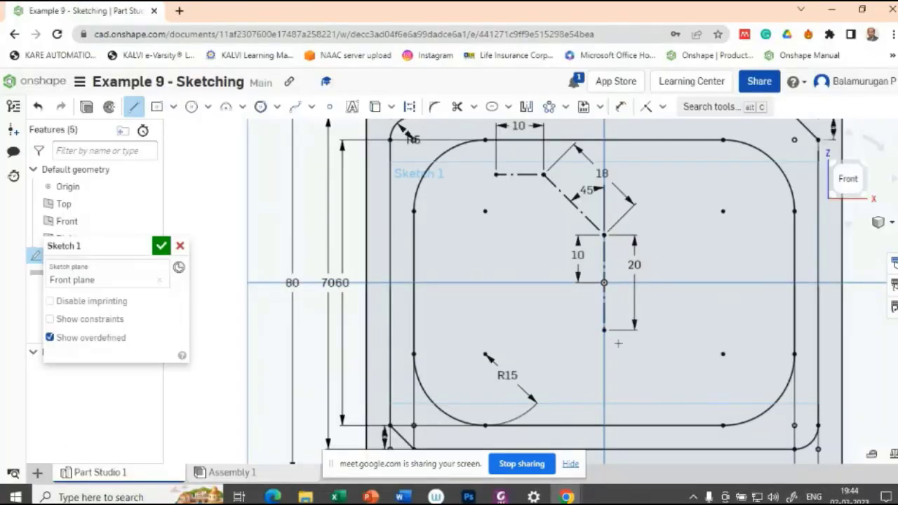
click(603, 330)
click(658, 385)
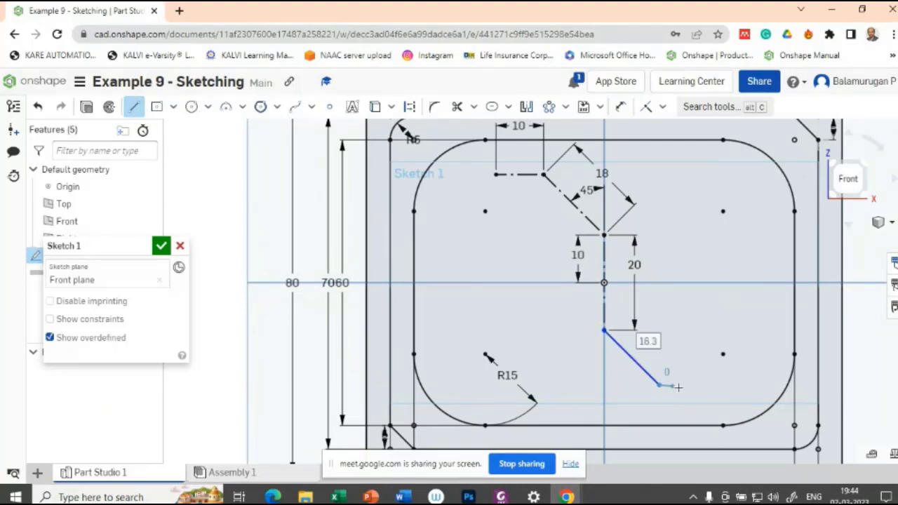
click(716, 383)
key(Escape)
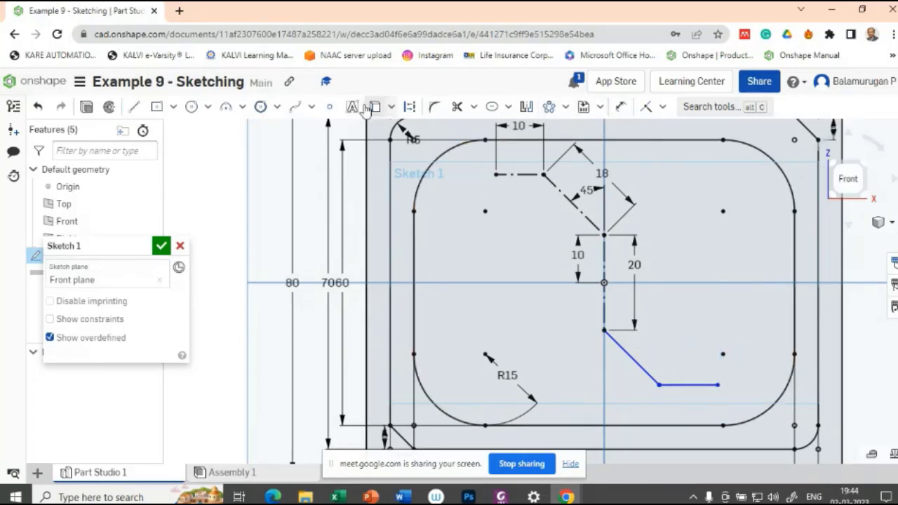
Convert the lower diagonal and horizontal lines of the slot path to construction geometry
click(664, 380)
click(691, 385)
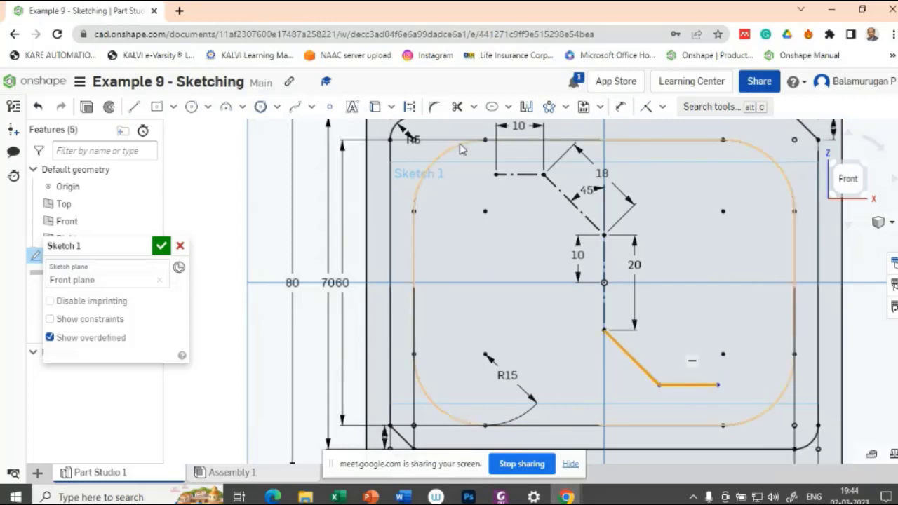
click(407, 108)
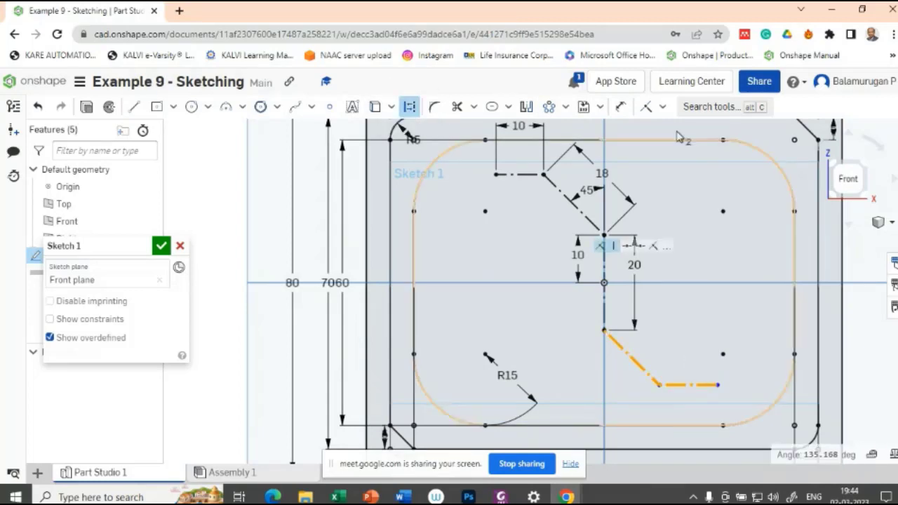
click(409, 107)
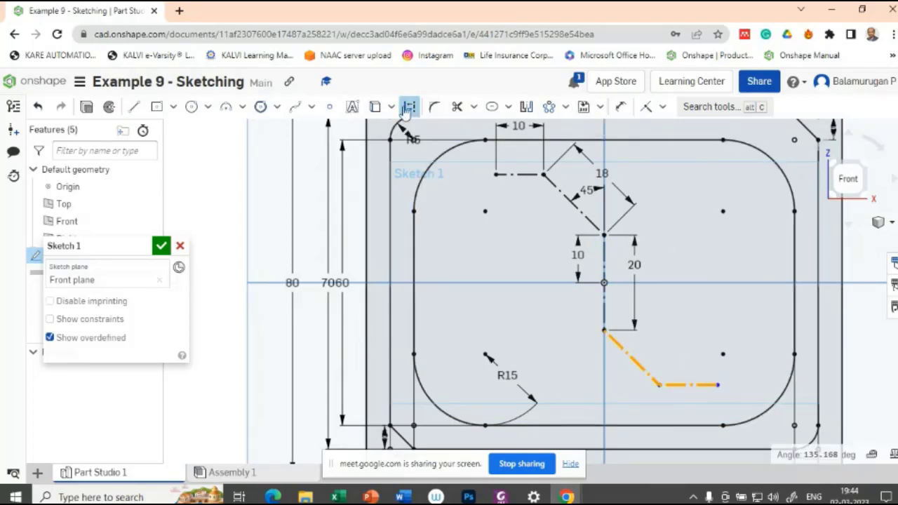
click(628, 106)
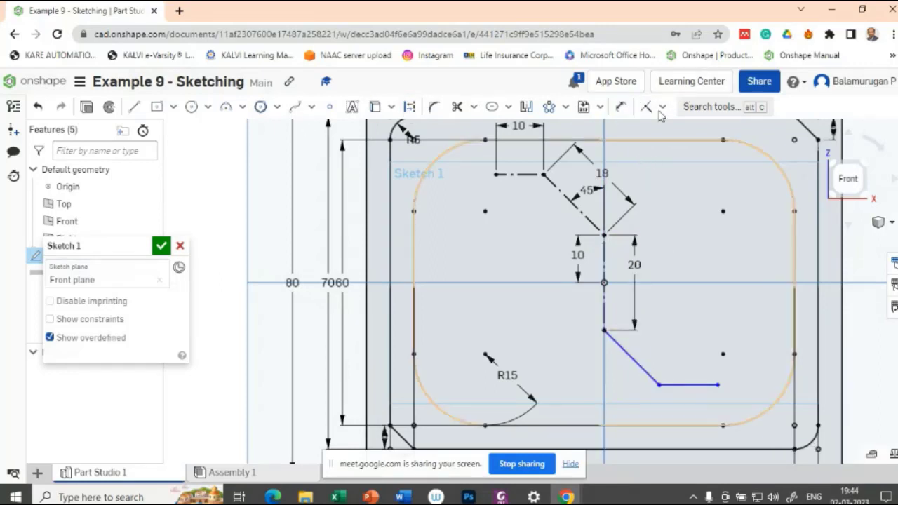
click(619, 107)
click(412, 107)
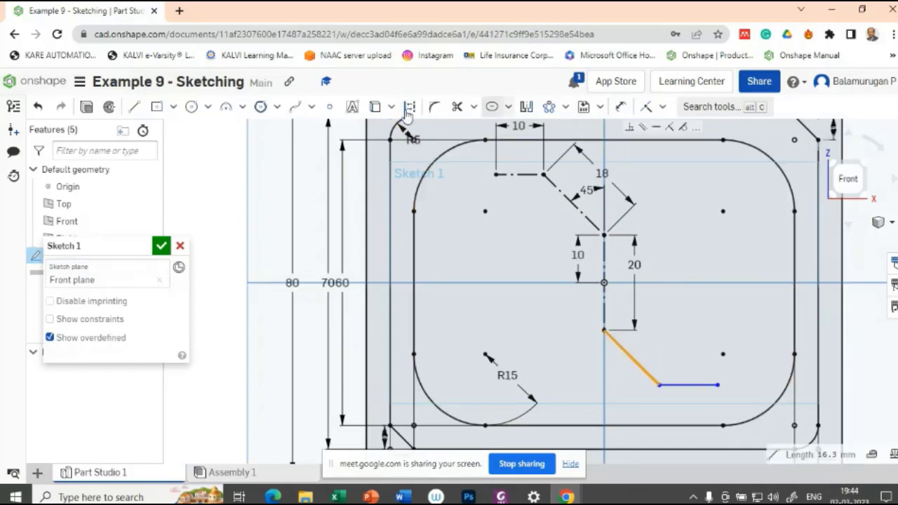
click(410, 106)
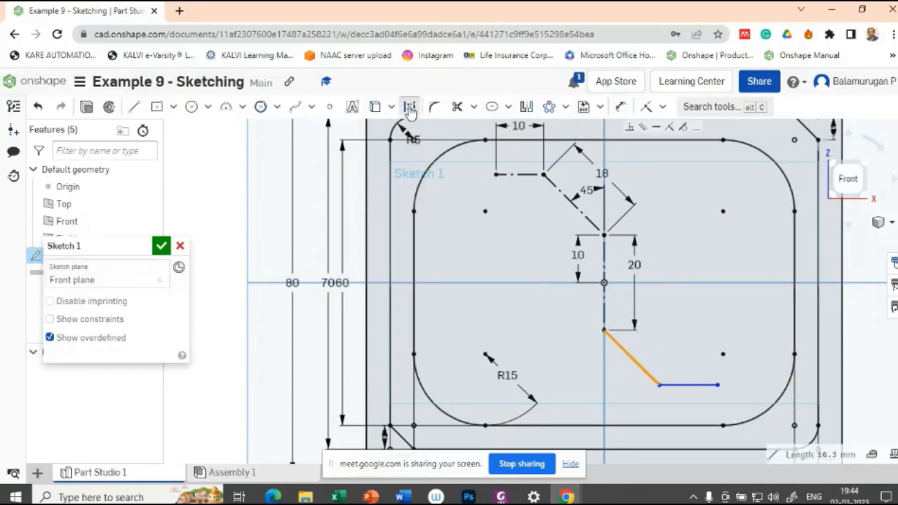
click(693, 385)
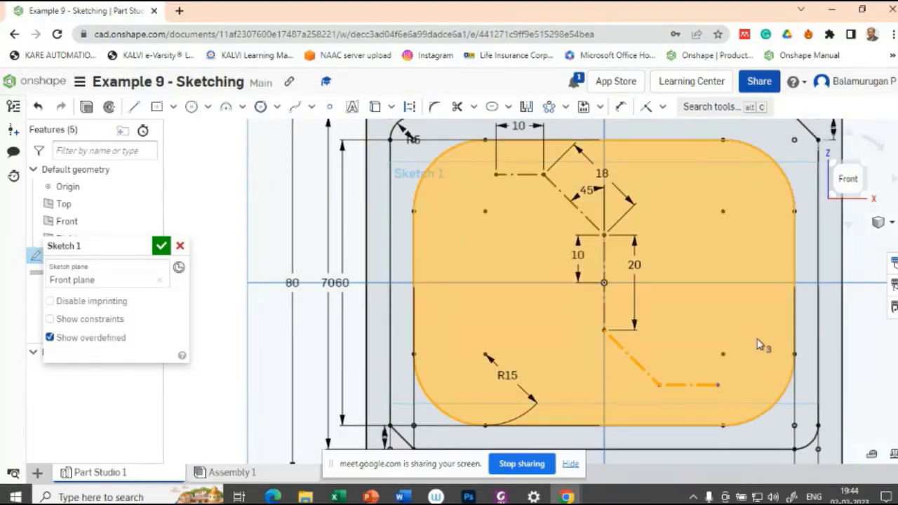
key(Escape)
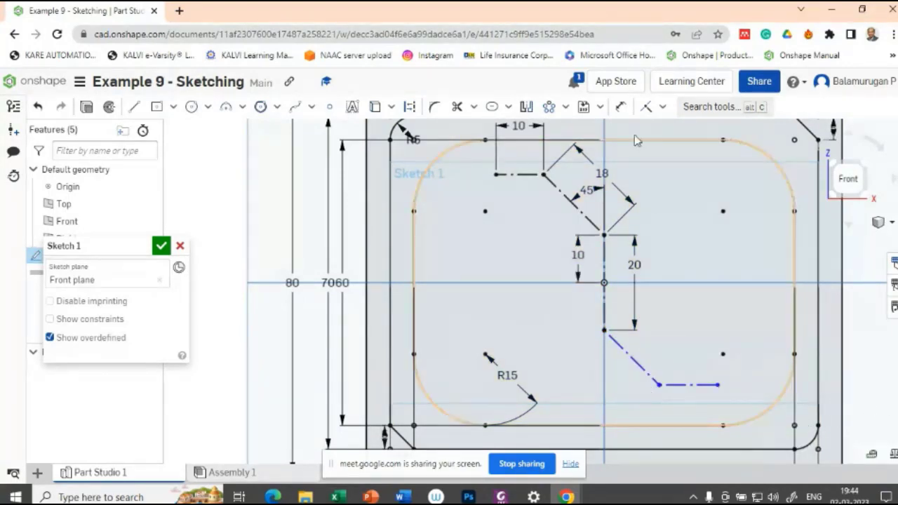
Dimension the angle between the lower diagonal construction line and the vertical axis through the origin as 45 degrees
click(620, 107)
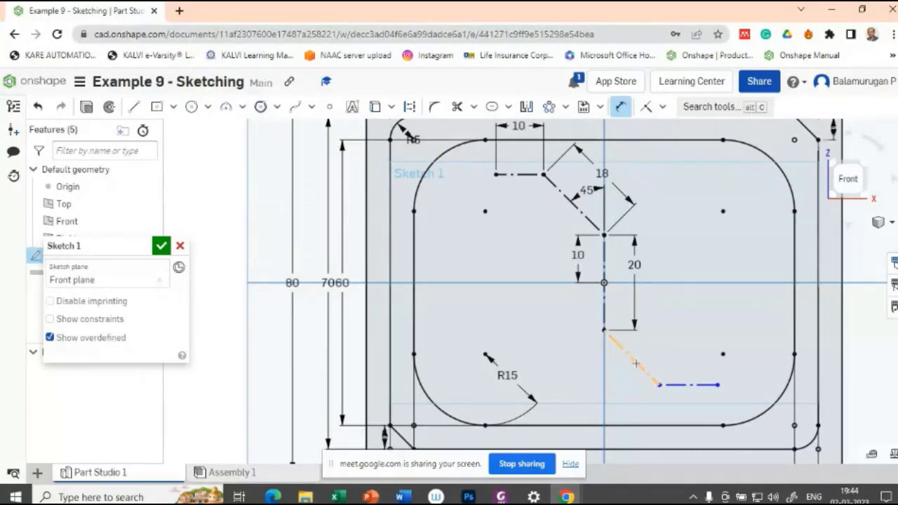
click(635, 362)
click(606, 362)
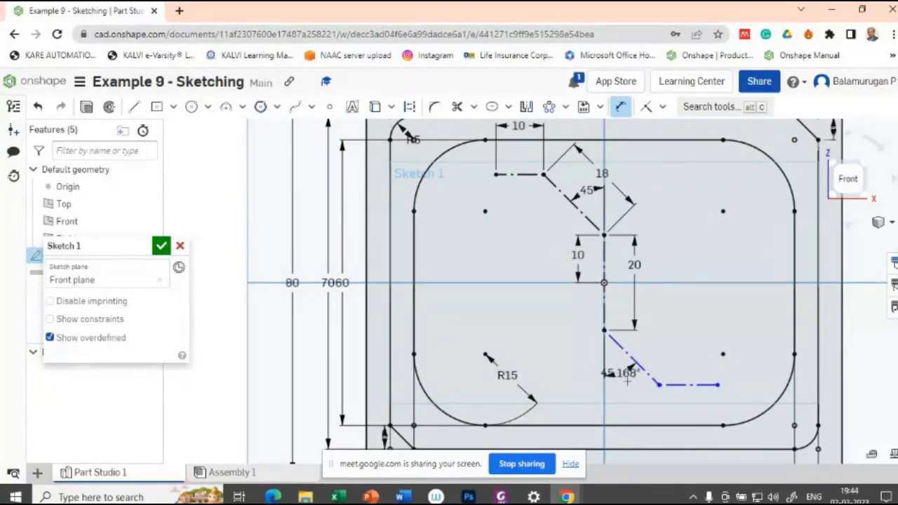
click(621, 378)
text(45)
key(Return)
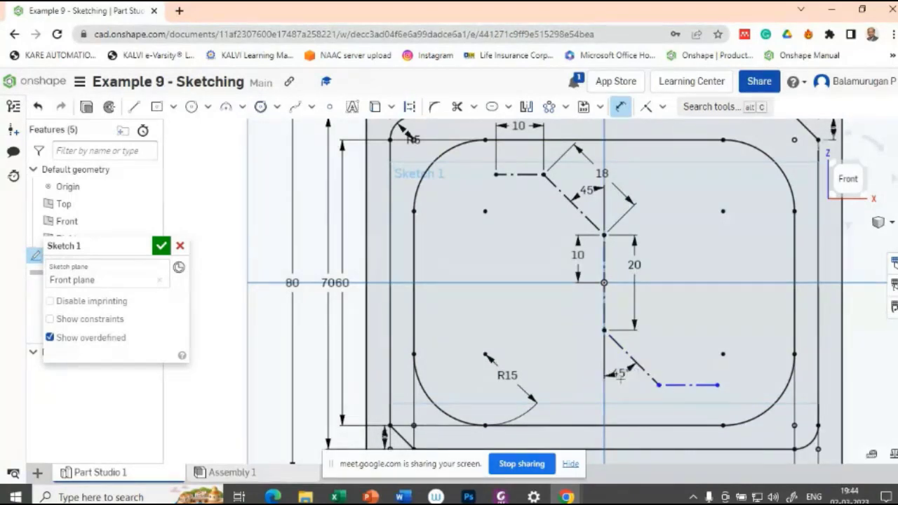
Dimension the lower horizontal construction line's length as 10 mm
click(685, 384)
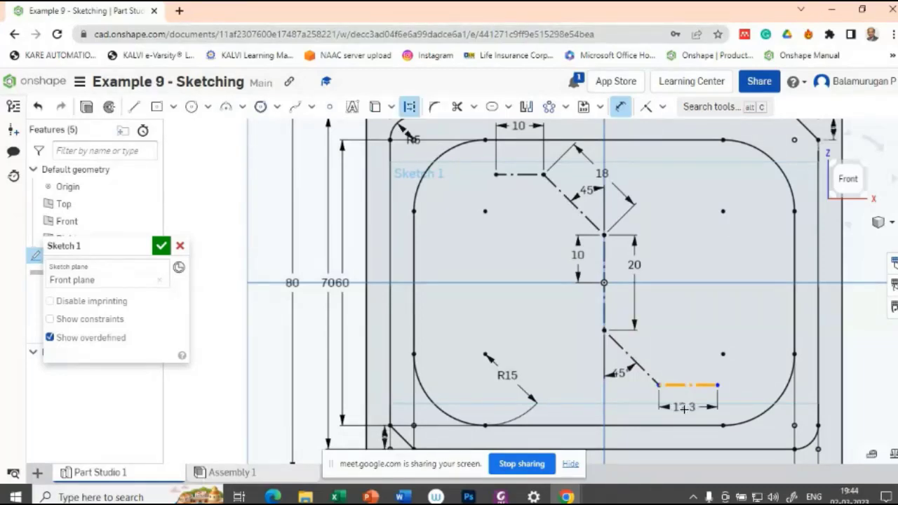
click(679, 421)
text(10)
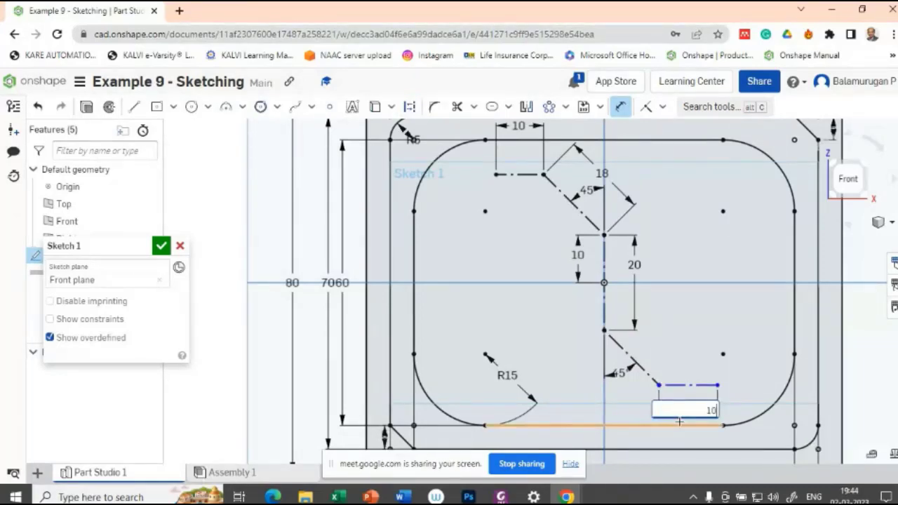
key(Return)
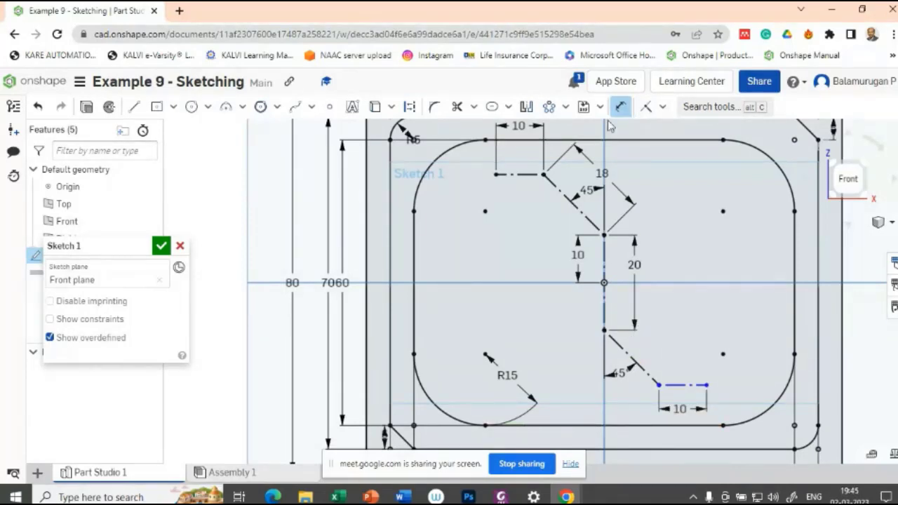
Dimension the lower diagonal construction line's length as 18 mm
click(630, 357)
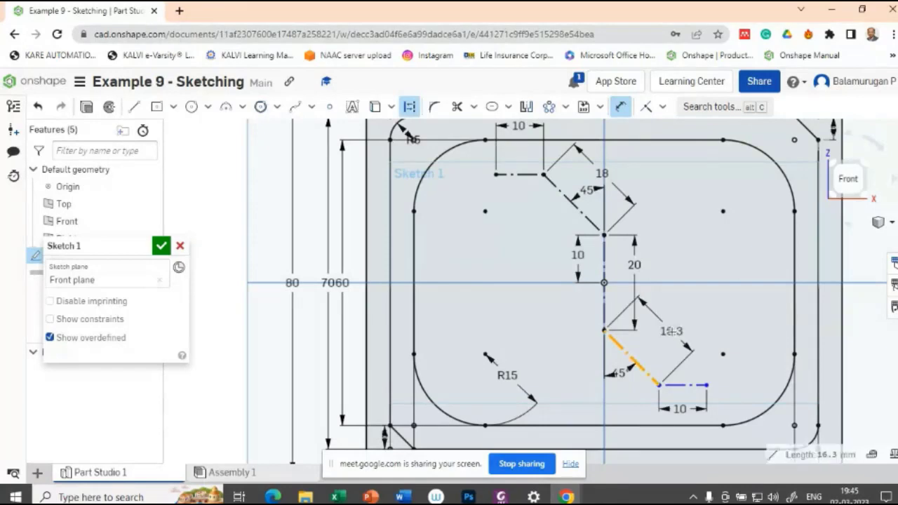
click(638, 311)
text(18)
key(Return)
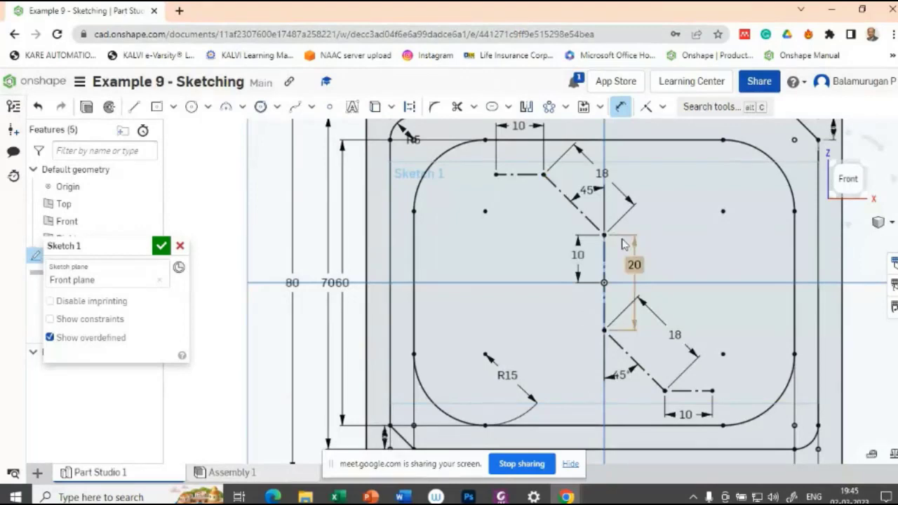
Check the reference drawing, create Ø4 slots along all five construction segments of the path, and place the diameter dimension clear of the slot geometry
key(alt+Tab)
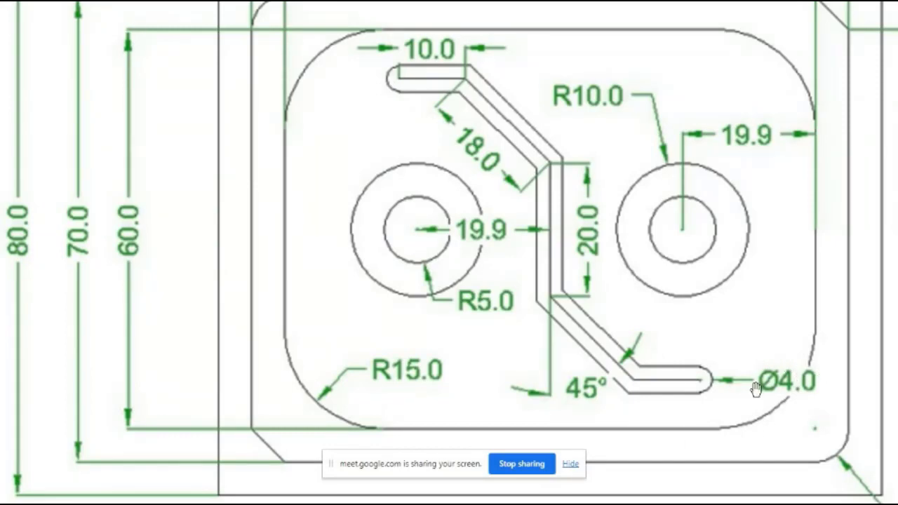
key(alt+Tab)
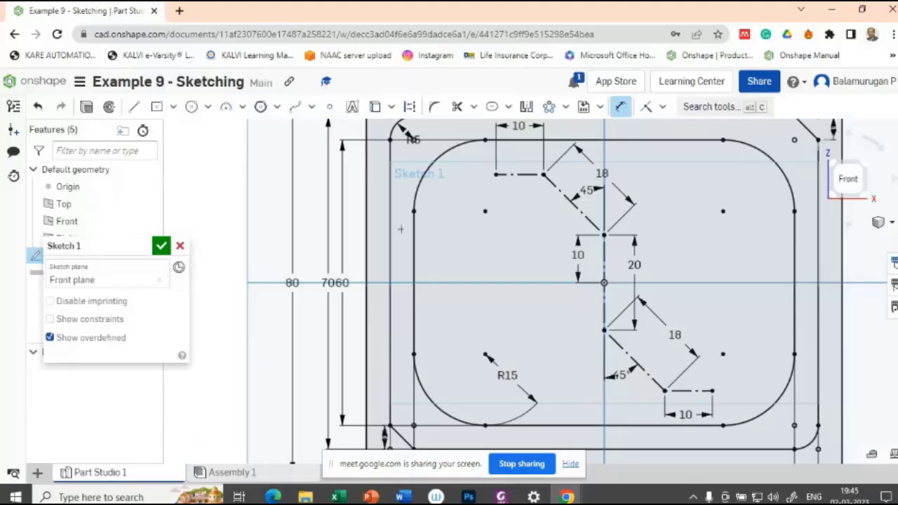
click(492, 109)
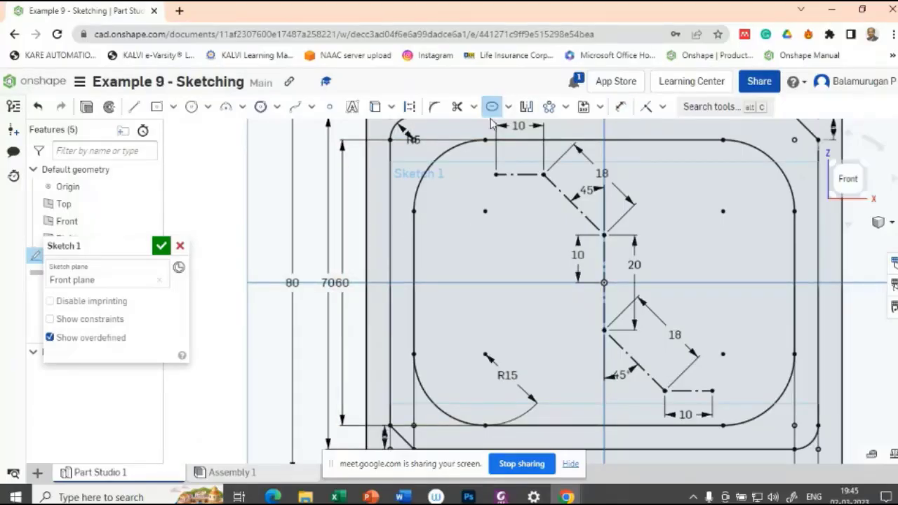
click(519, 174)
click(567, 197)
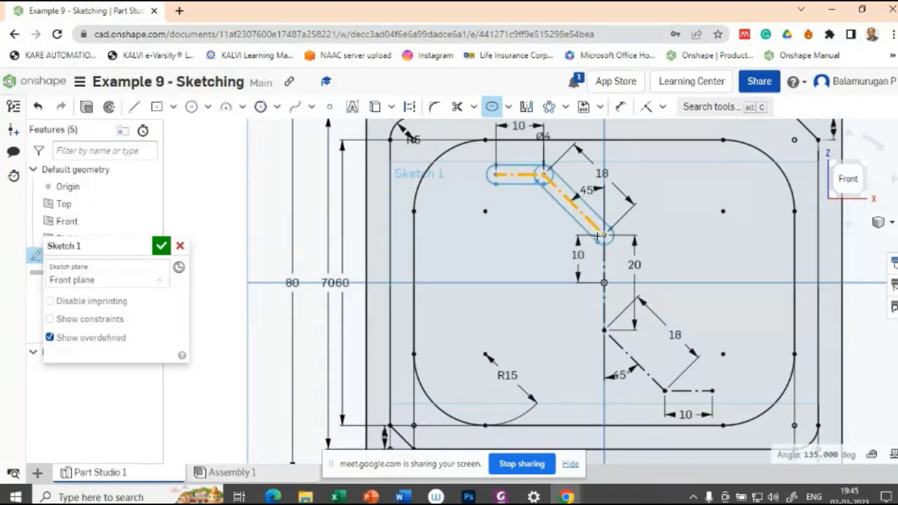
click(606, 265)
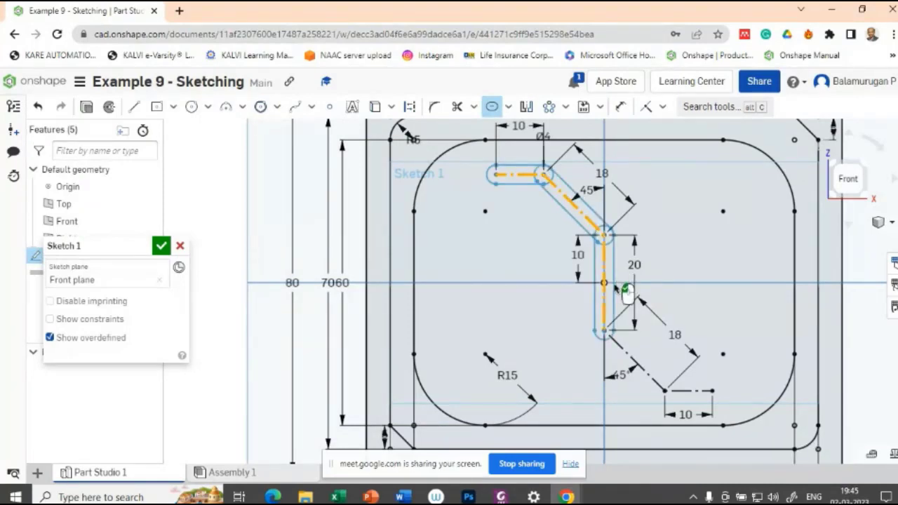
click(625, 352)
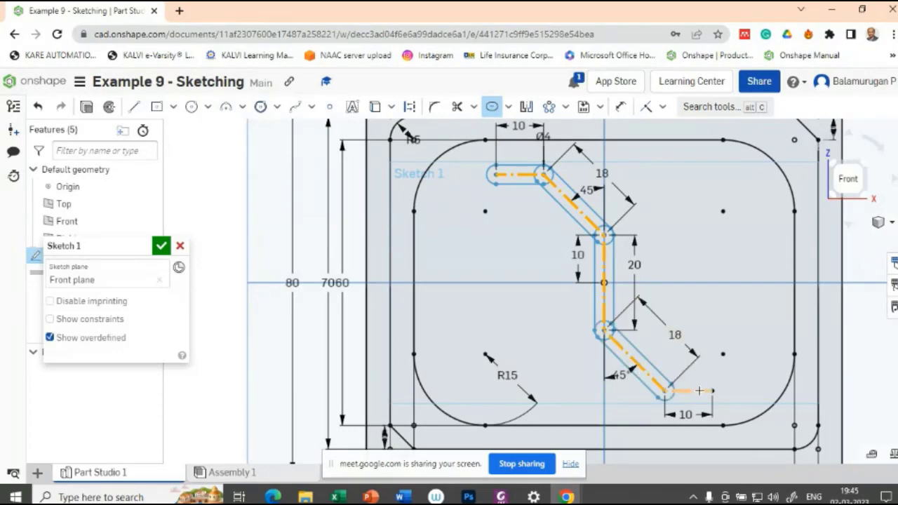
click(699, 390)
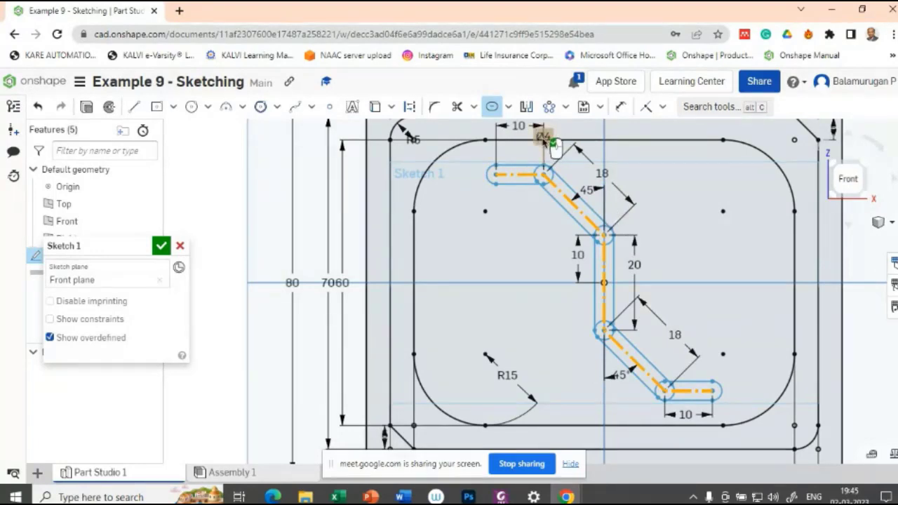
mouse_move(556, 144)
mouse_down()
mouse_move(471, 221)
mouse_move(474, 234)
mouse_move(472, 225)
mouse_up()
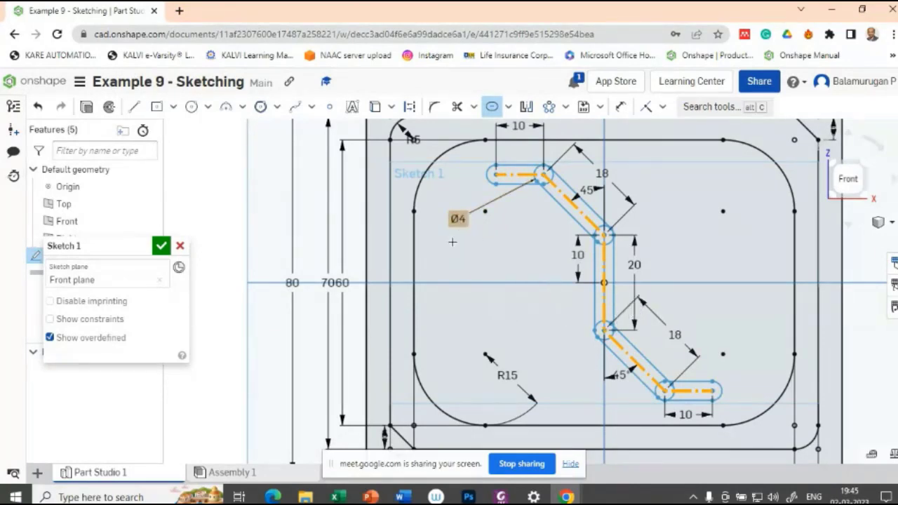
click(478, 258)
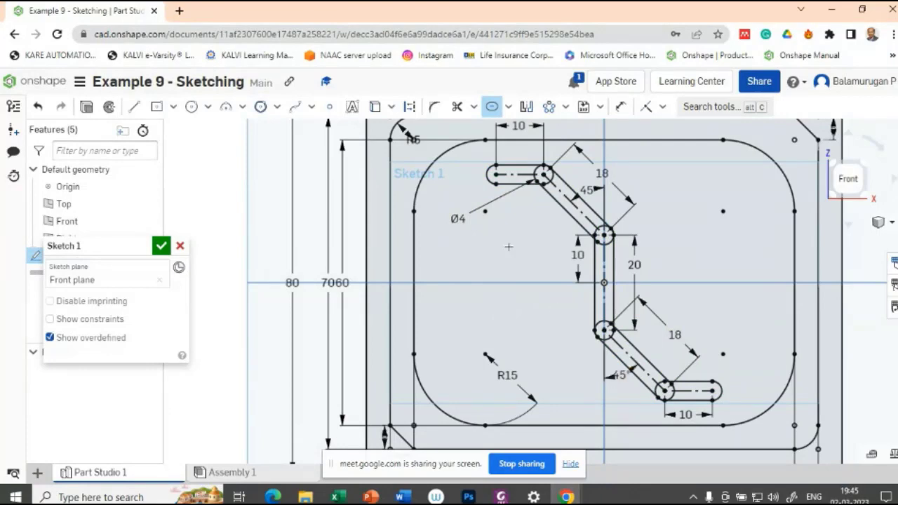
Trim the overlapping slot ends inside the joint between the upper horizontal and upper diagonal segments
scroll(547, 180, up, 5)
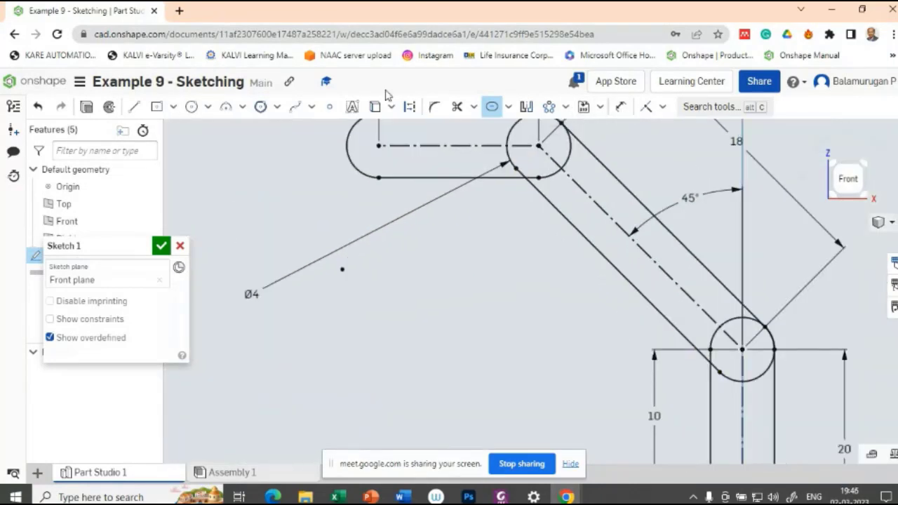
click(457, 108)
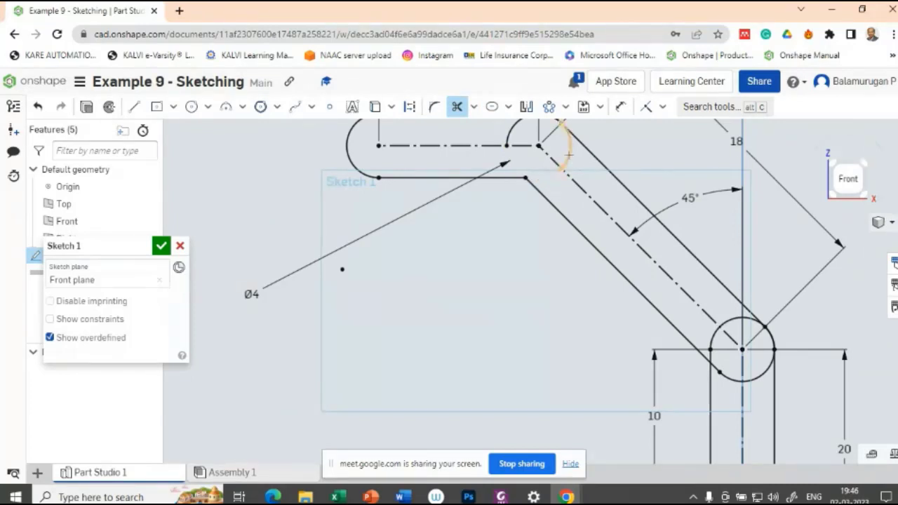
click(563, 153)
middle_drag(634, 142, 632, 210)
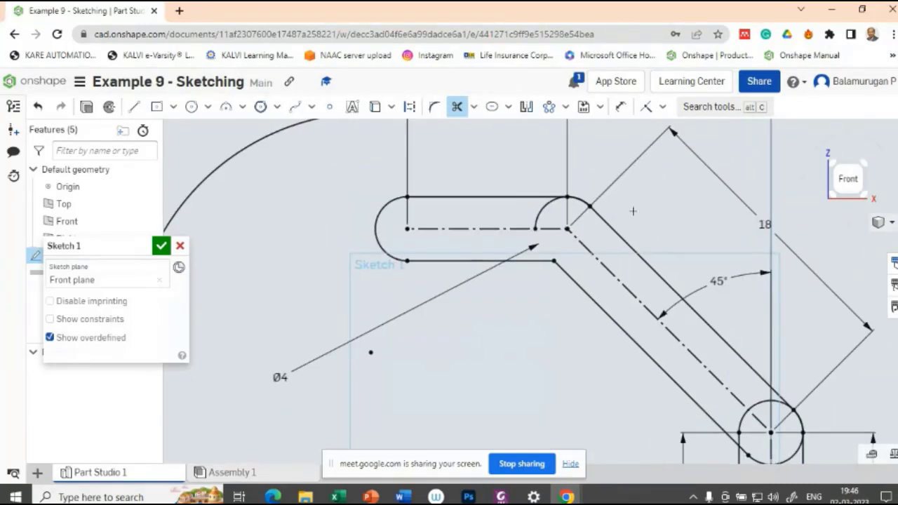
click(547, 207)
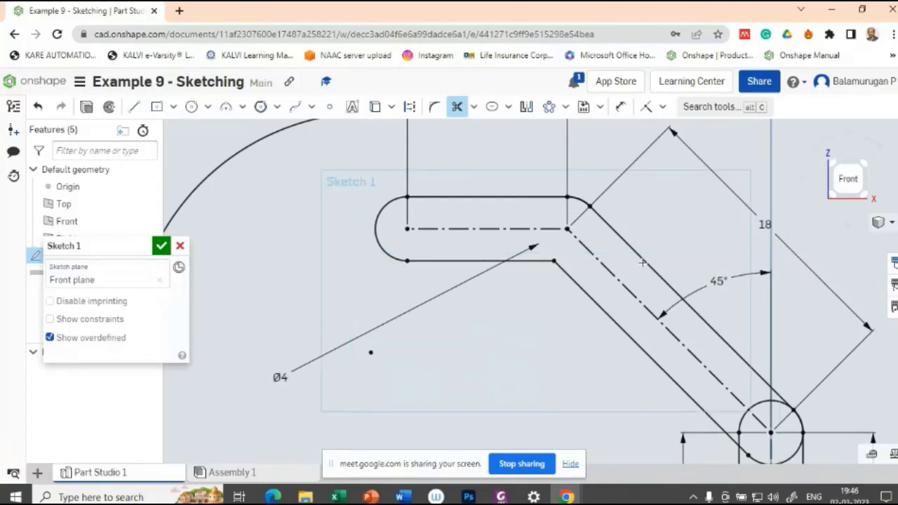
Trim the overlapping arcs inside the joint between the upper diagonal slot and the central vertical slot
scroll(673, 263, down, 5)
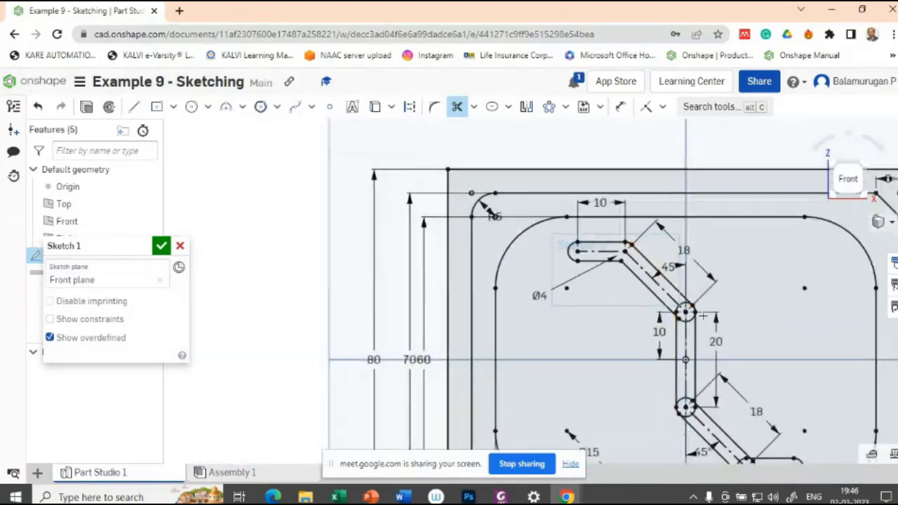
scroll(702, 316, up, 5)
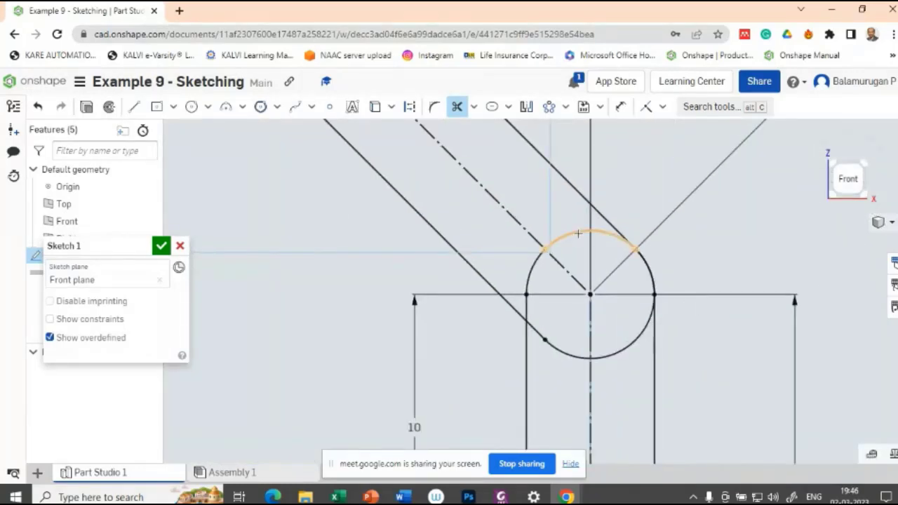
click(577, 231)
click(534, 266)
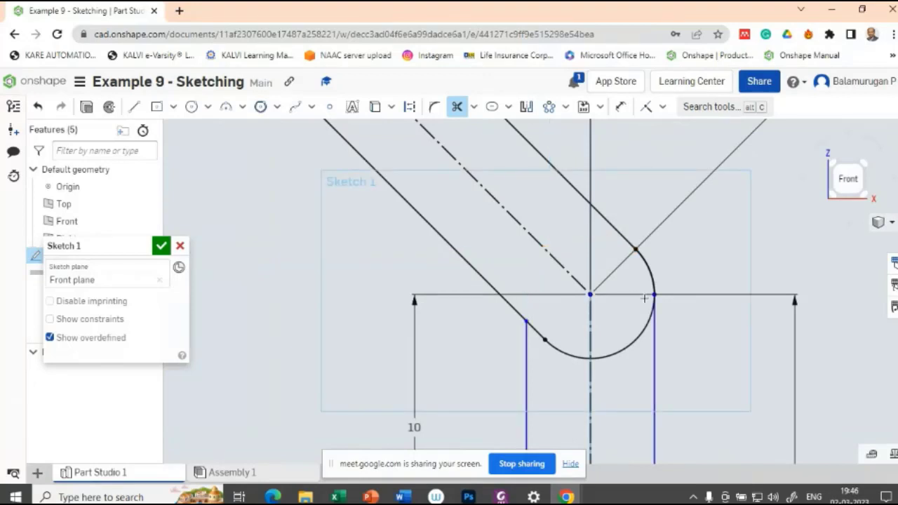
click(571, 356)
click(632, 341)
Trim the overlapping arcs inside the joint between the central vertical slot and the lower diagonal slot
scroll(675, 270, down, 3)
scroll(688, 268, down, 4)
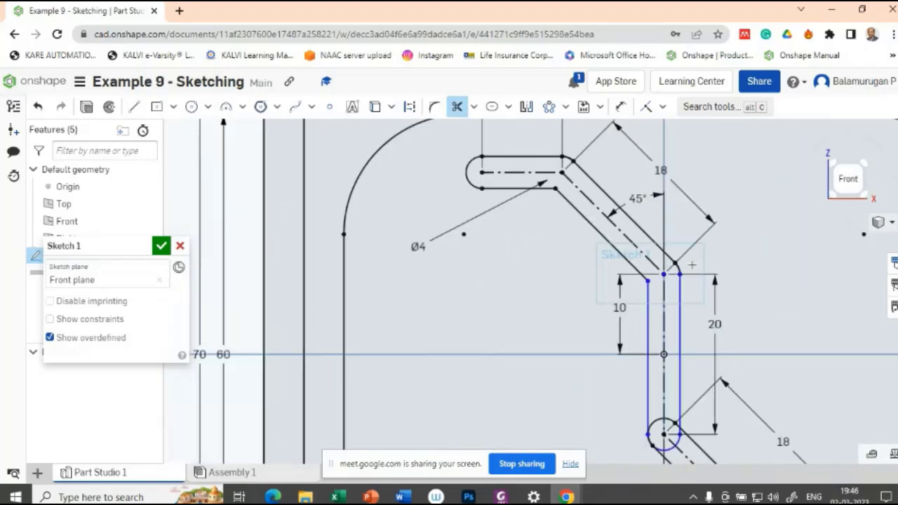
mouse_move(785, 356)
middle_down()
mouse_move(703, 257)
mouse_move(664, 172)
middle_up()
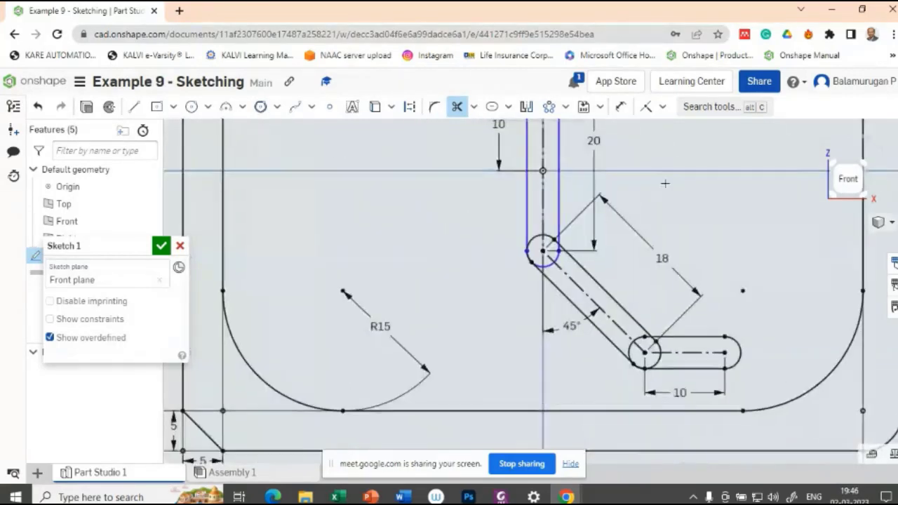
click(547, 237)
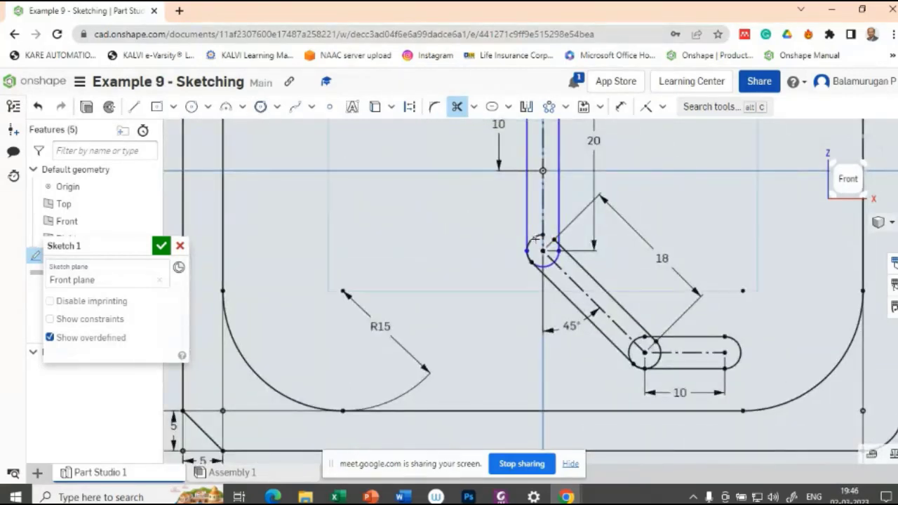
click(537, 239)
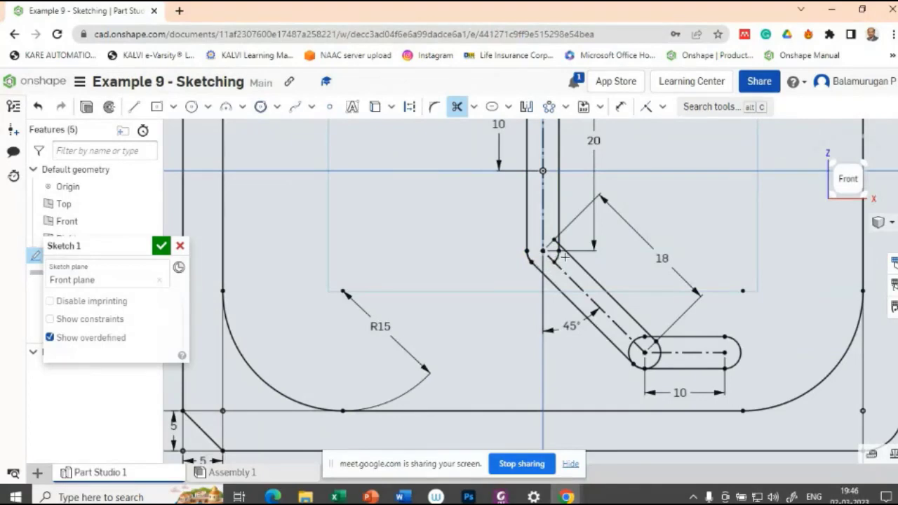
click(575, 251)
Trim the crossing line ends at the inner corner where the vertical slot meets the lower diagonal slot
scroll(575, 249, down, 5)
scroll(575, 245, up, 6)
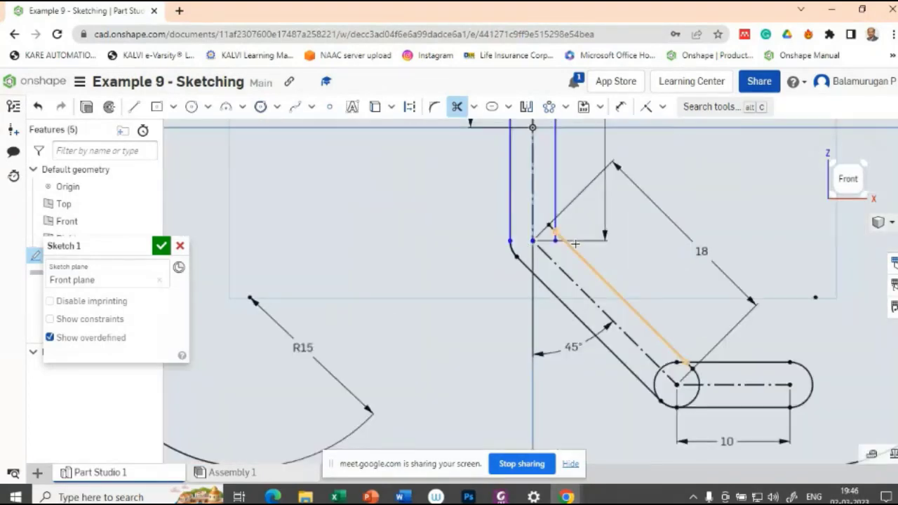
scroll(575, 244, up, 4)
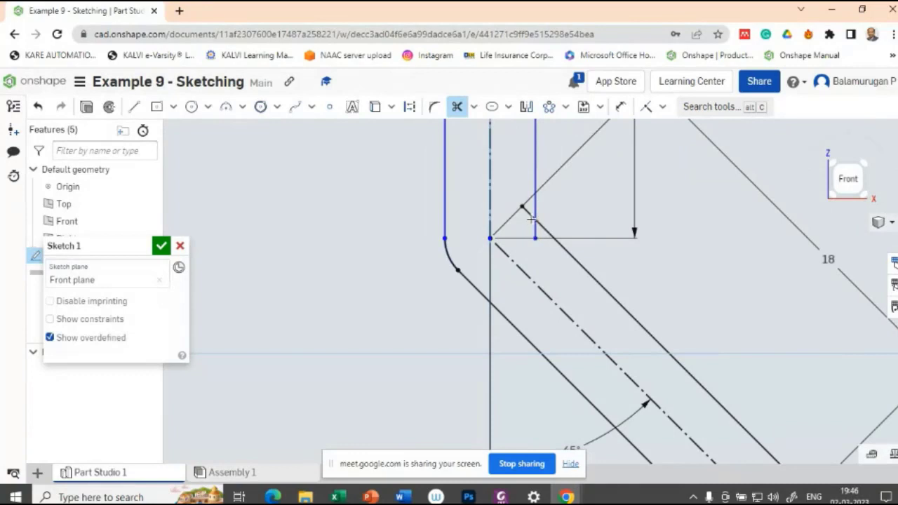
click(532, 222)
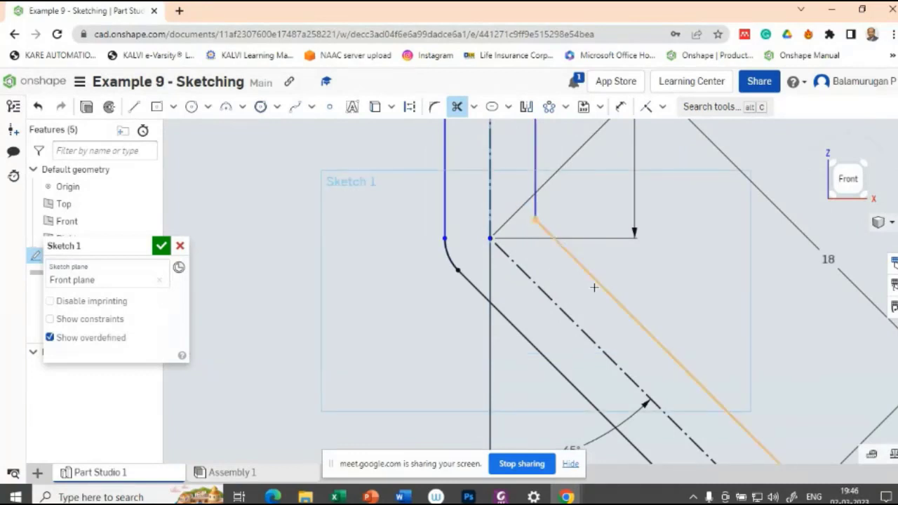
Trim the overlapping slot ends inside the joint between the lower diagonal and lower horizontal segments
scroll(588, 258, down, 3)
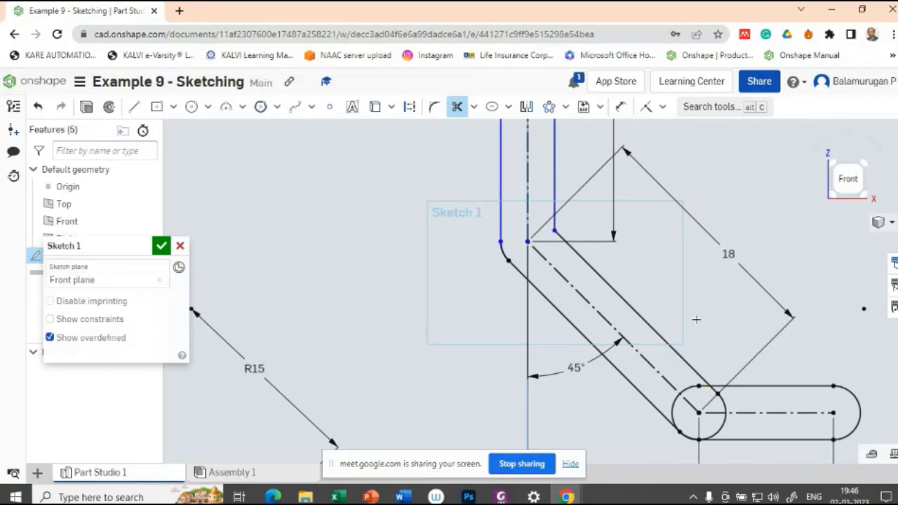
middle_drag(695, 319, 597, 261)
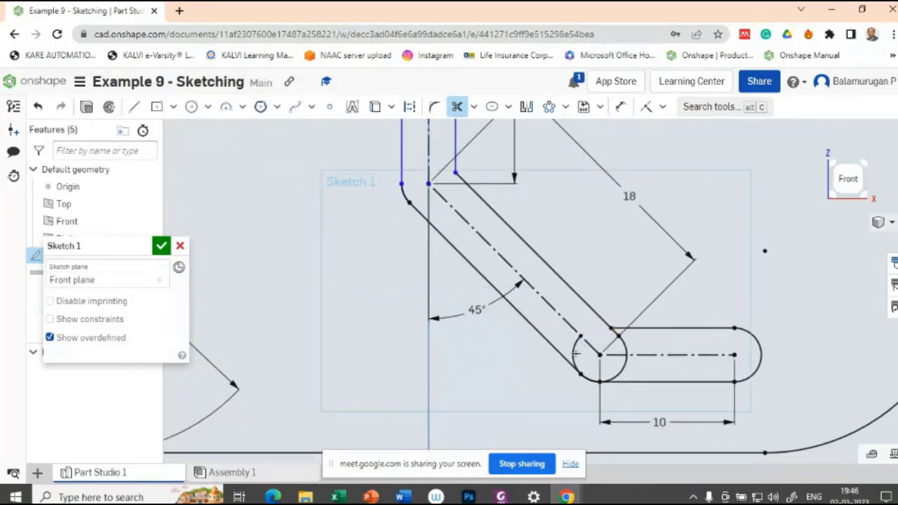
click(622, 362)
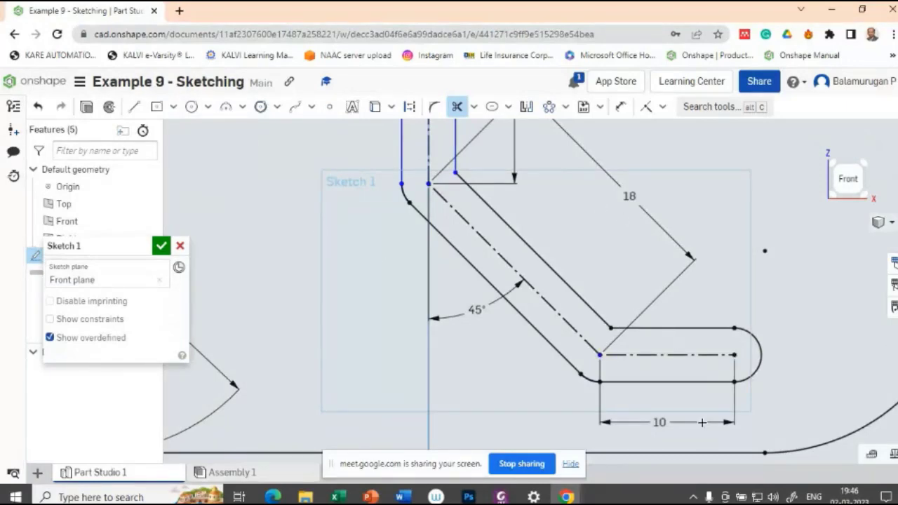
Inspect the trimmed slot outline and finish Sketch 1
scroll(715, 269, up, 5)
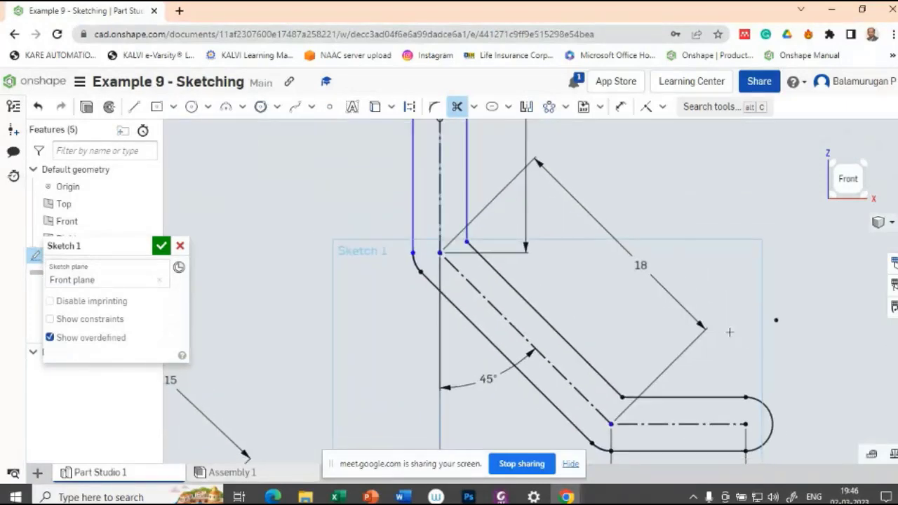
scroll(738, 284, down, 5)
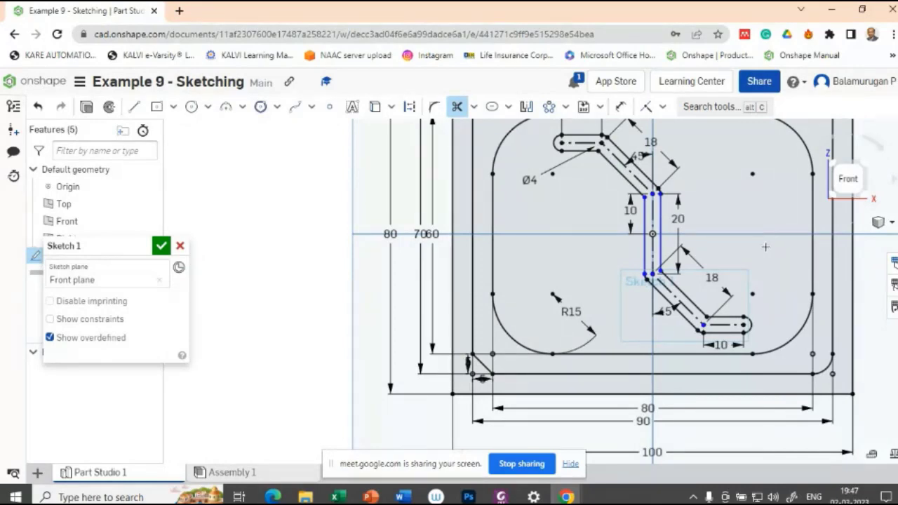
right_drag(765, 247, 715, 279)
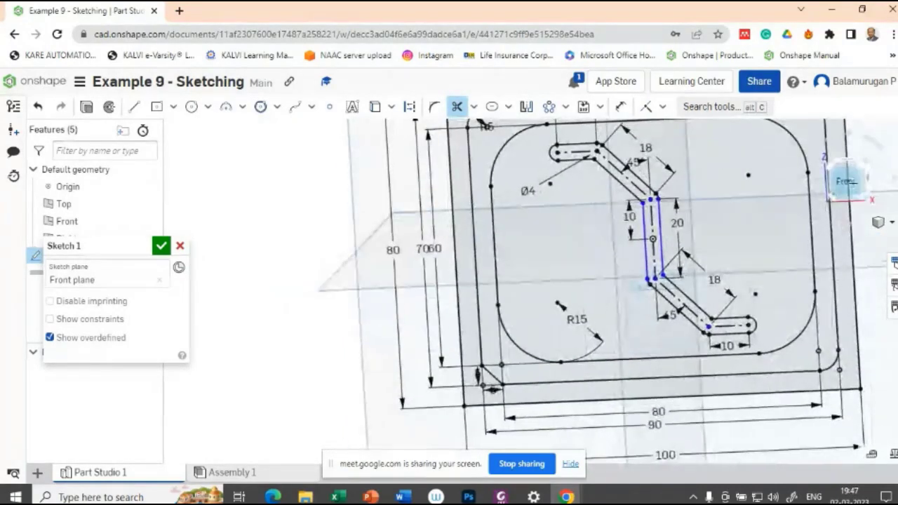
click(846, 180)
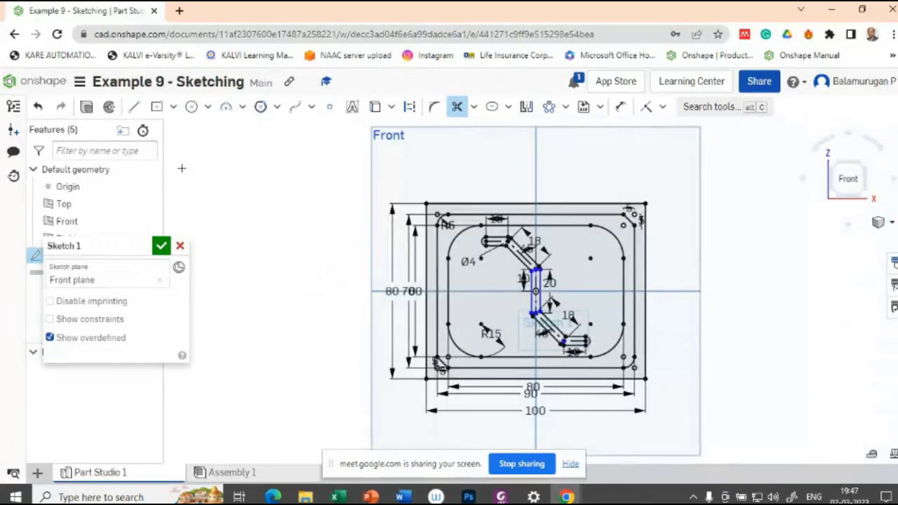
click(161, 246)
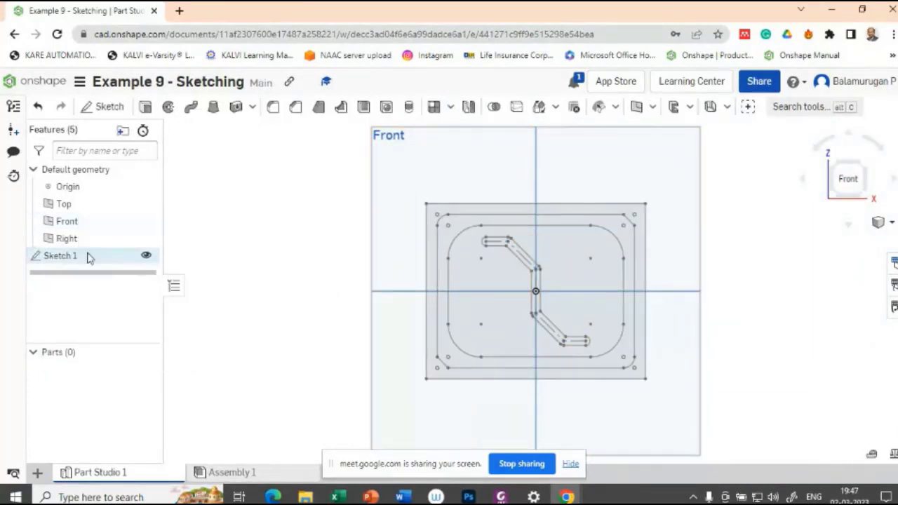
Reopen Sketch 1 for editing and check the reference drawing for the radii and positions of the concentric circles
double_click(60, 256)
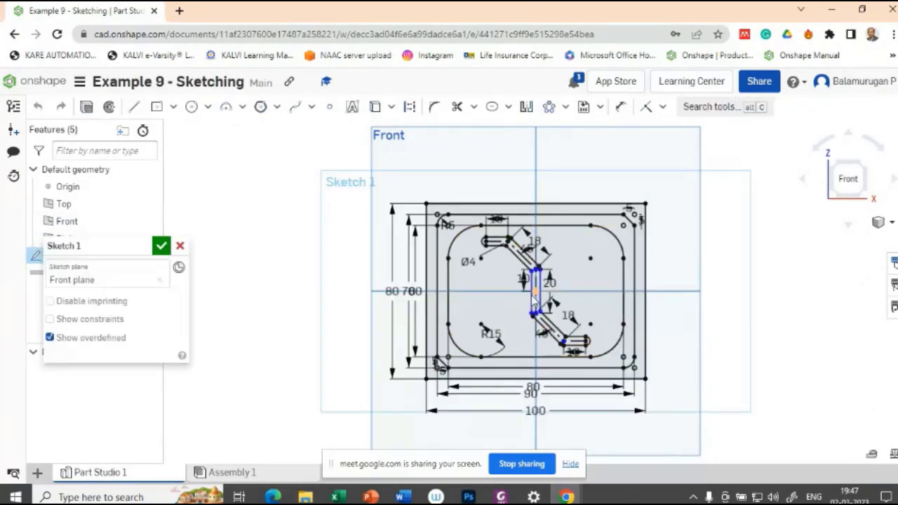
scroll(532, 303, up, 5)
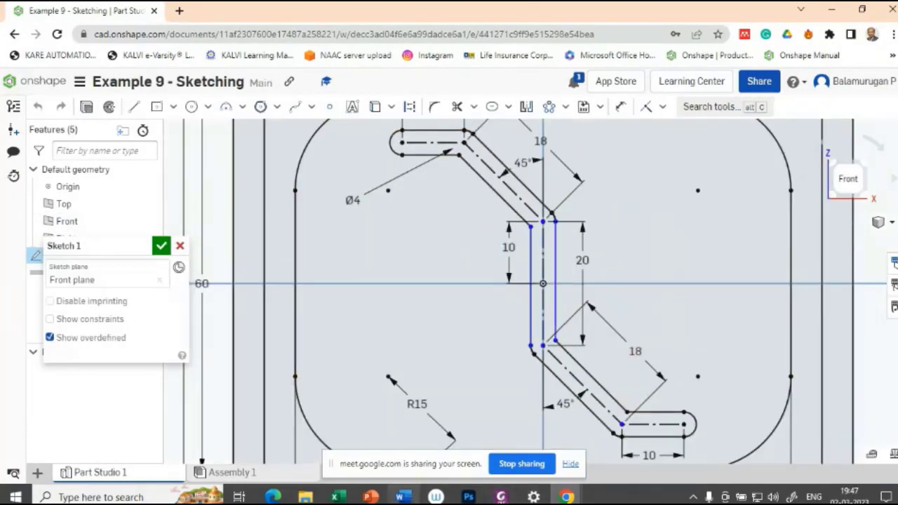
click(375, 497)
click(444, 436)
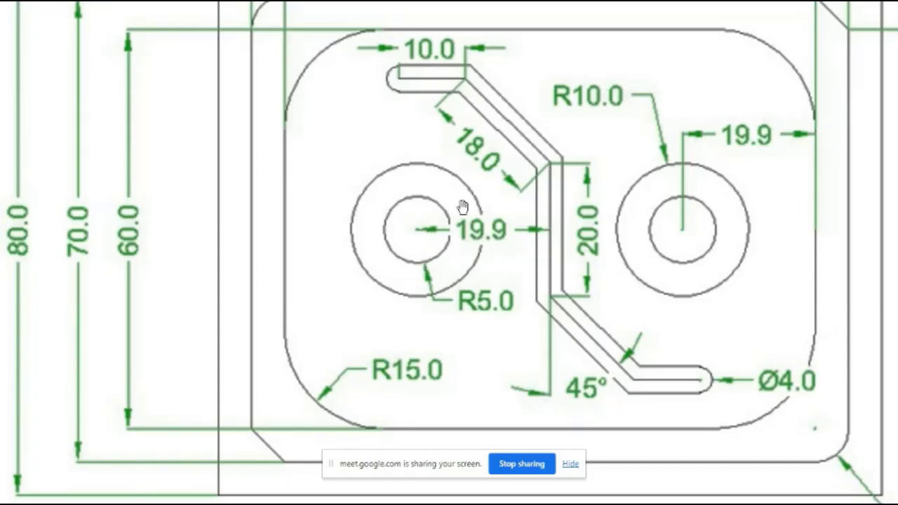
key(alt+Tab)
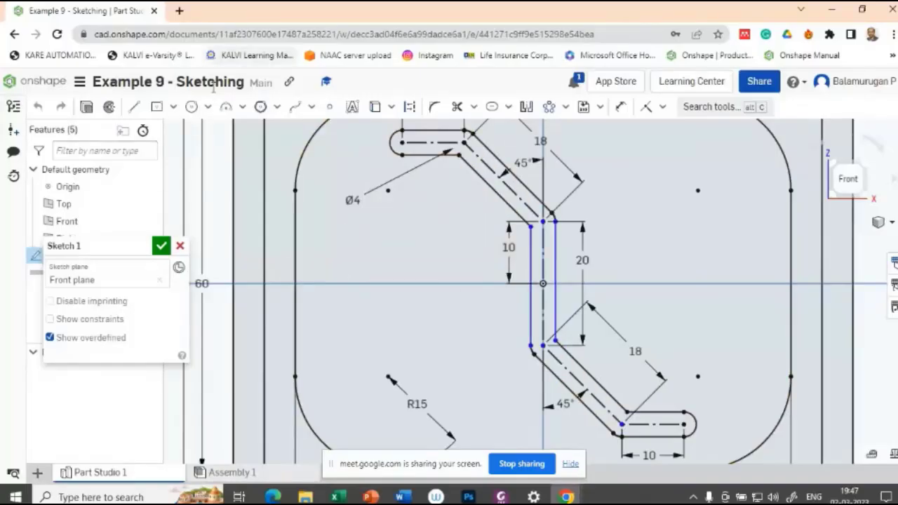
Sketch two concentric circles, about 12.9 mm and 7.2 mm in diameter, on the horizontal axis in the left half of the inner rectangle
click(192, 106)
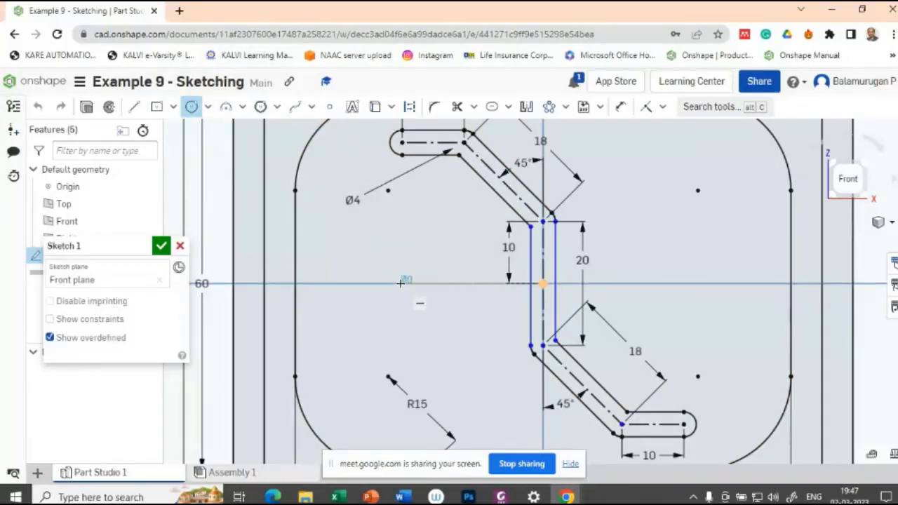
click(420, 318)
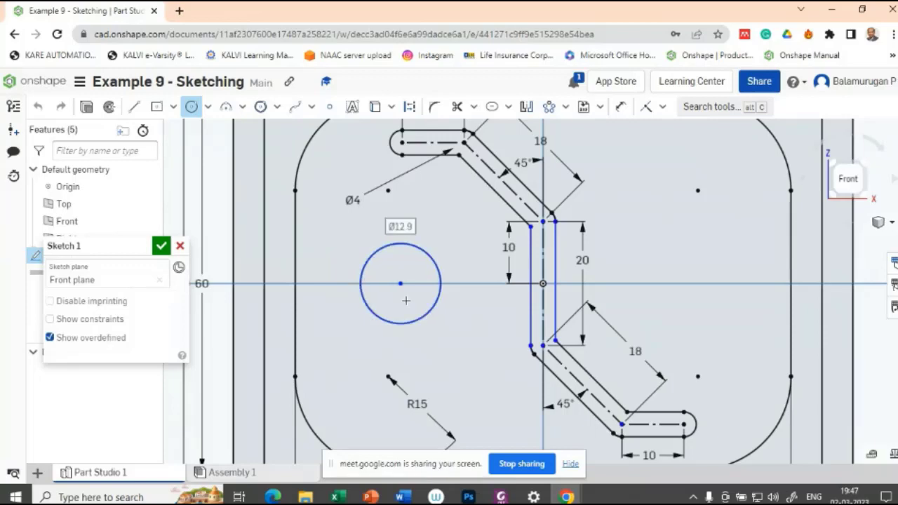
click(399, 283)
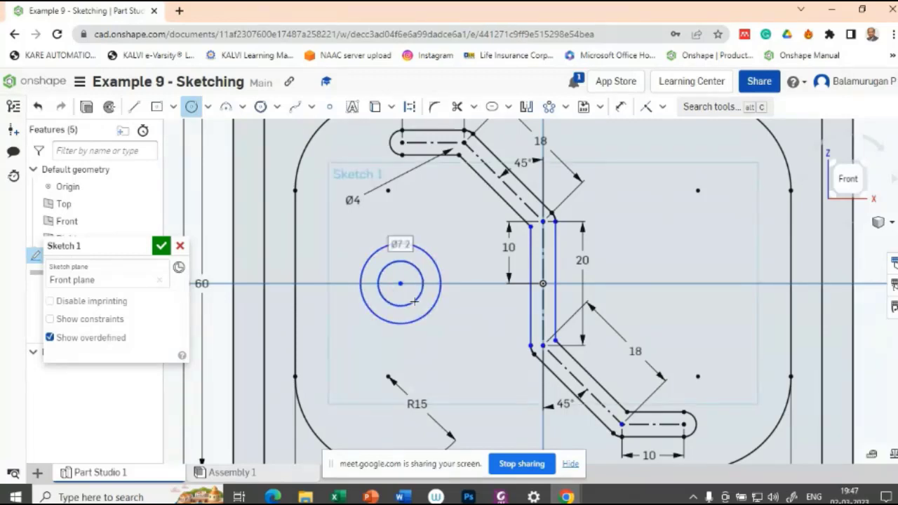
Check the inner circle's radius in the reference drawing and set its diameter to 10 mm
key(alt+Tab)
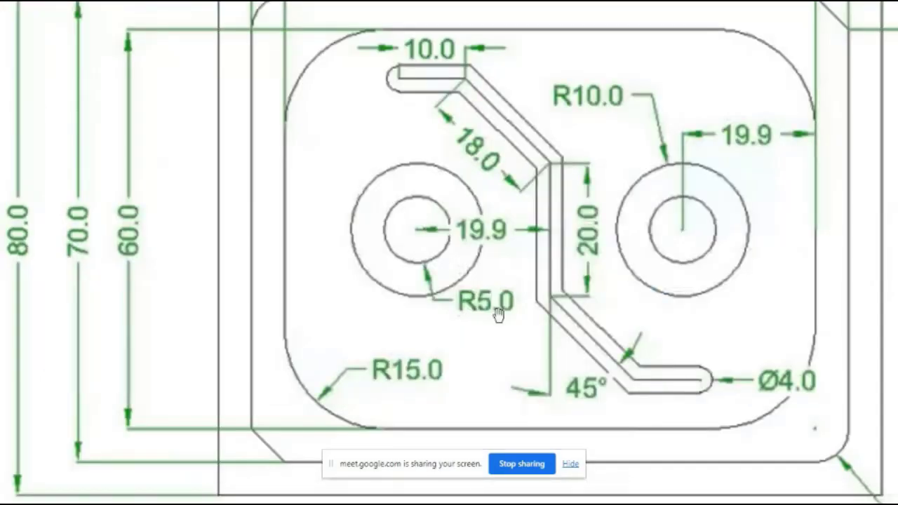
key(alt+Tab)
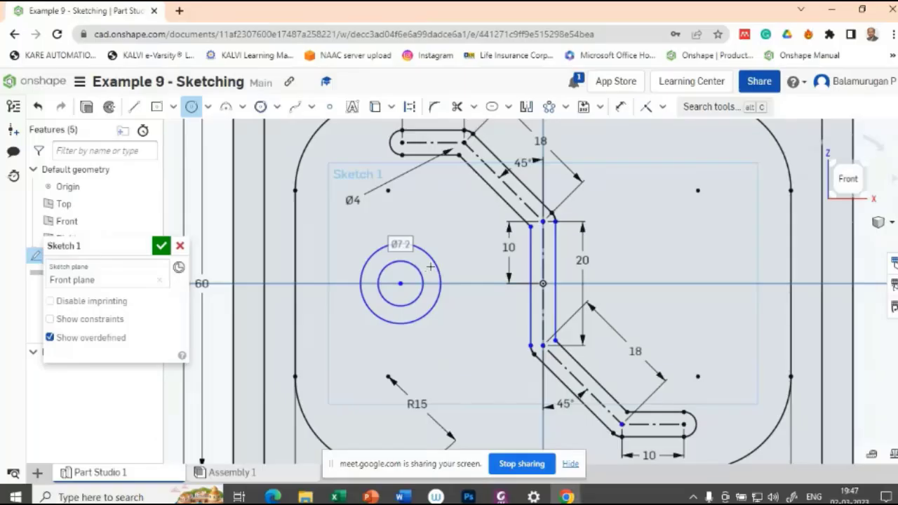
text(10)
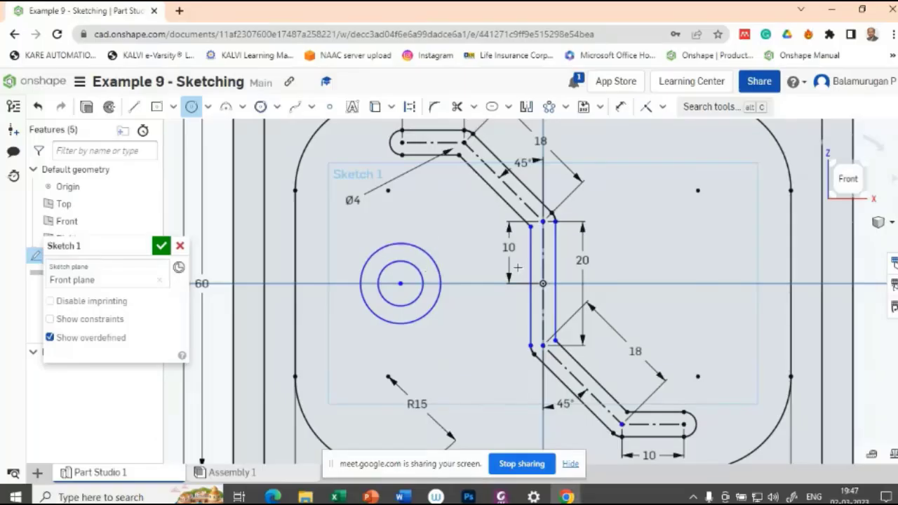
key(Return)
Check the outer circle's radius in the reference drawing and dimension its diameter as 20 mm
key(alt+Tab)
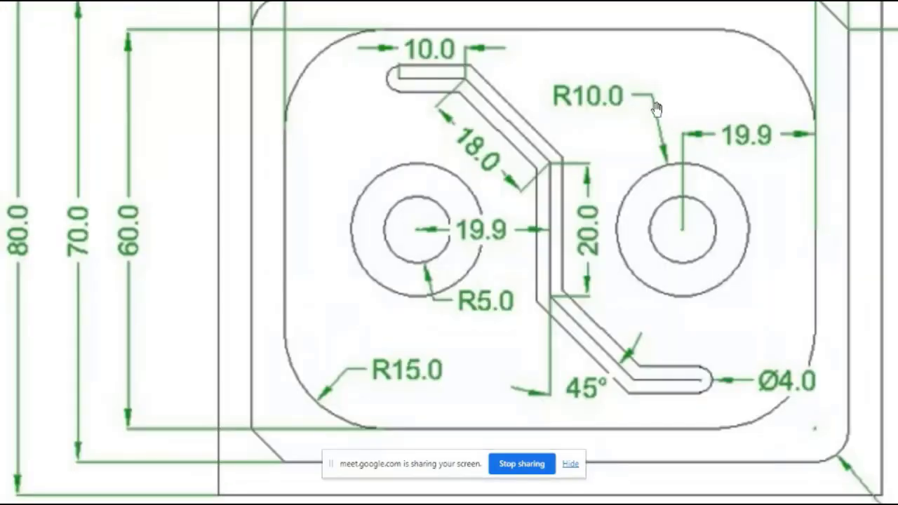
key(alt+Tab)
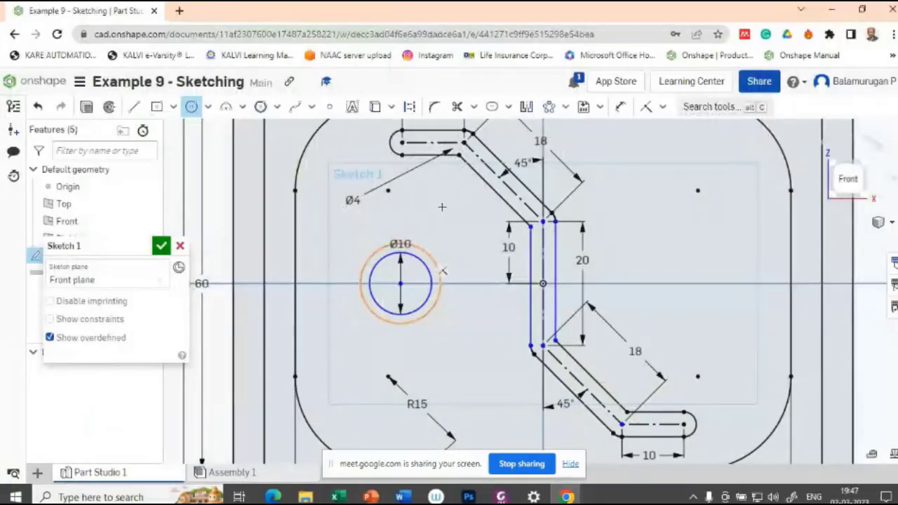
click(621, 107)
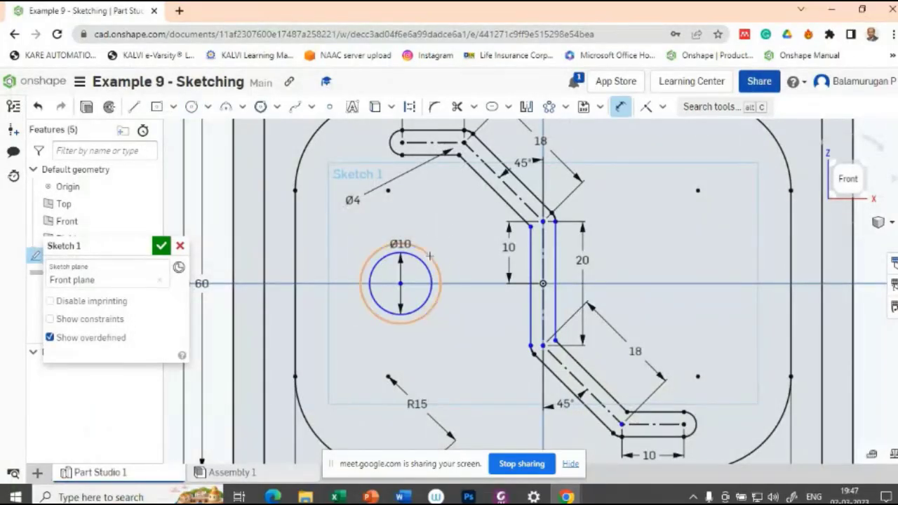
click(430, 254)
click(484, 237)
text(20)
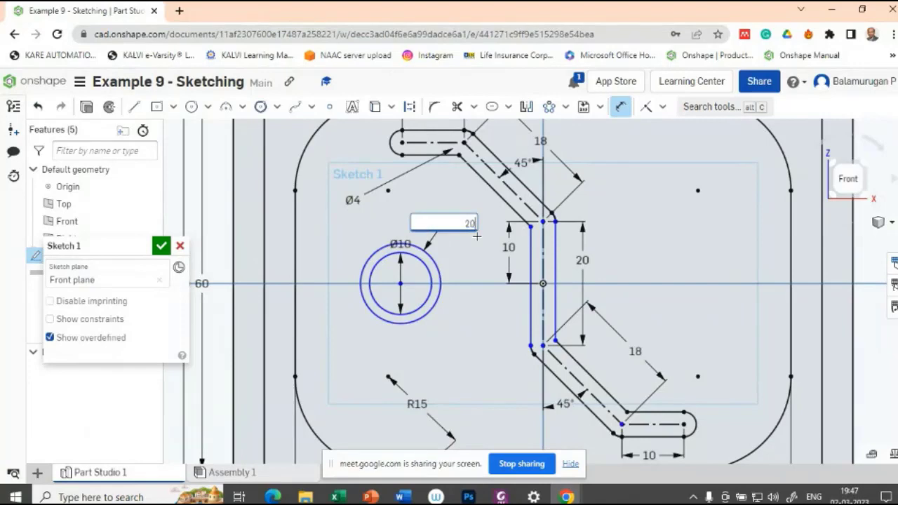
key(Return)
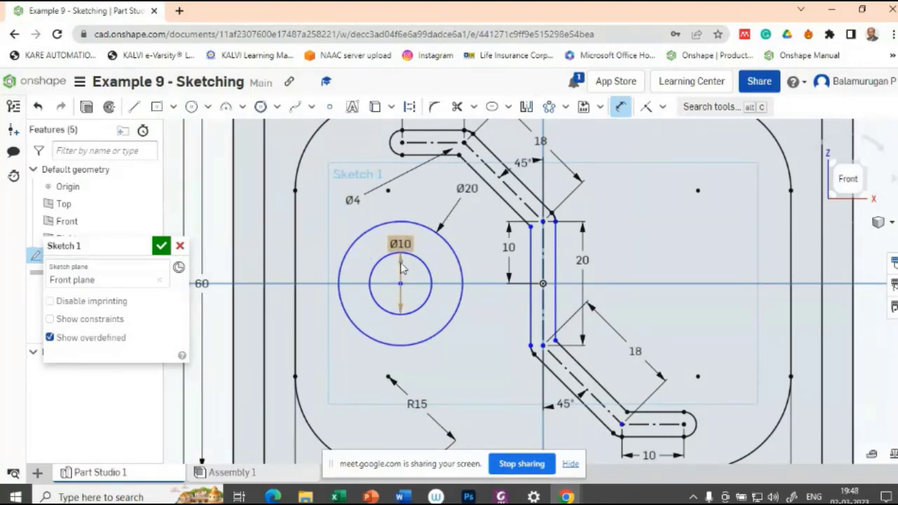
Check the circle position in the reference drawing and dimension the circles' centre 19.9 mm from the slot's vertical centreline
key(alt+Tab)
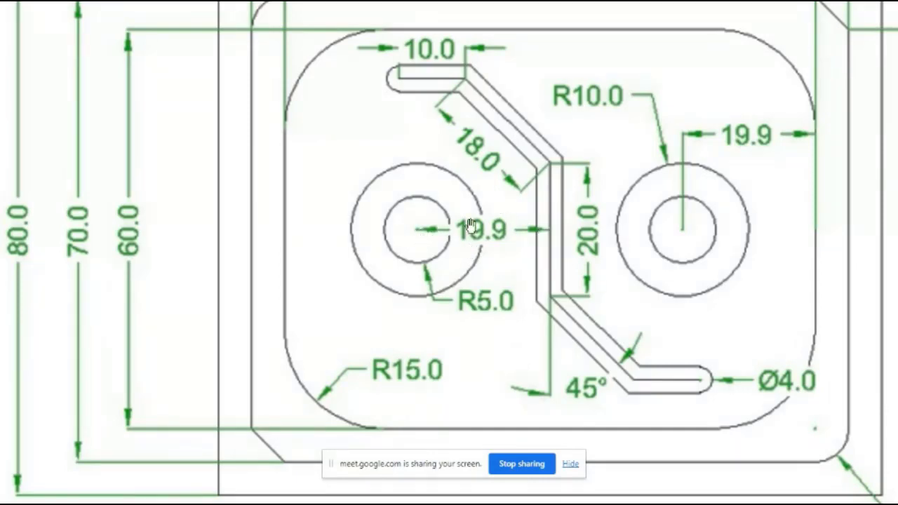
key(alt+Tab)
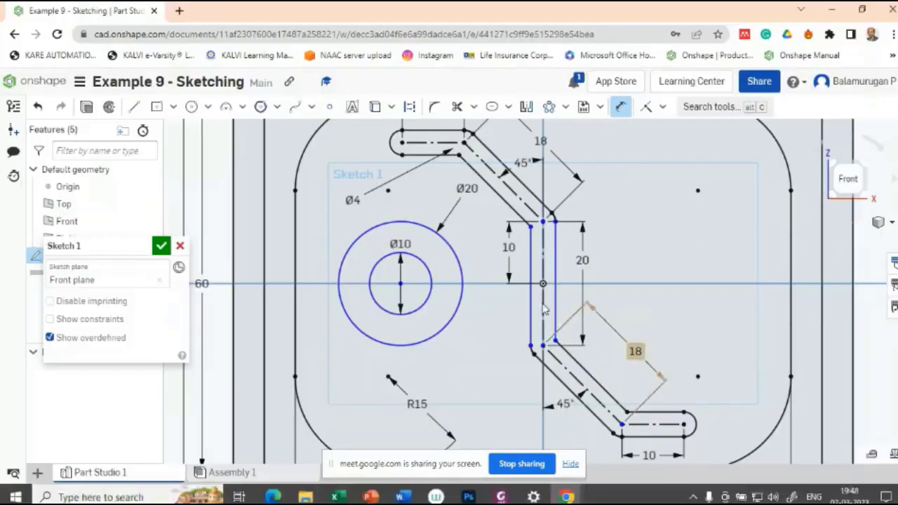
key(d)
click(541, 256)
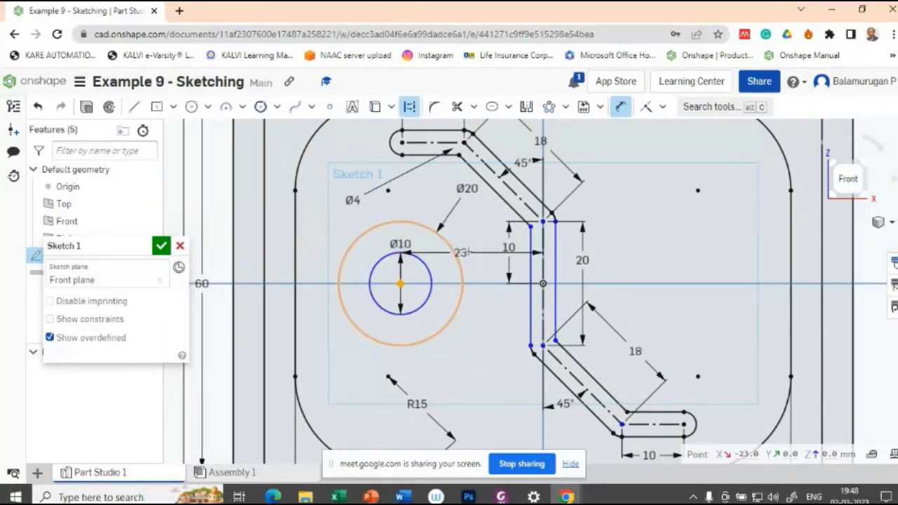
click(463, 252)
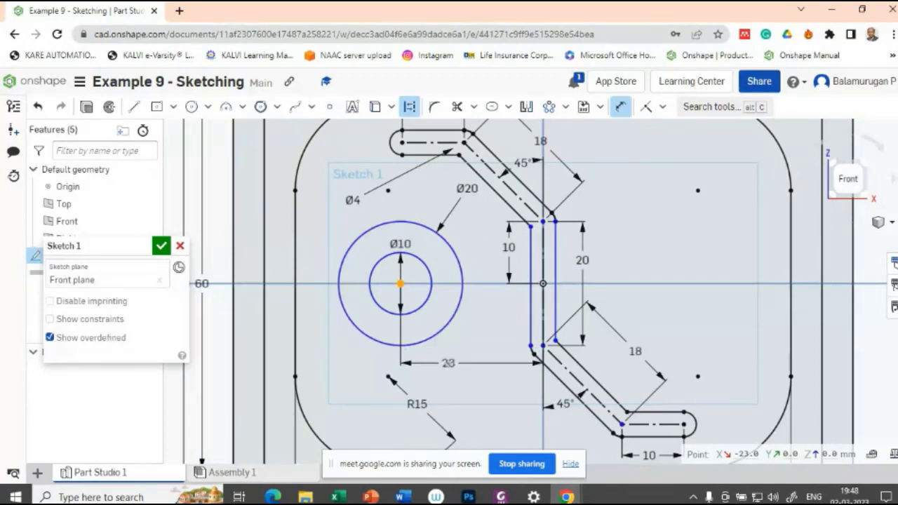
click(447, 362)
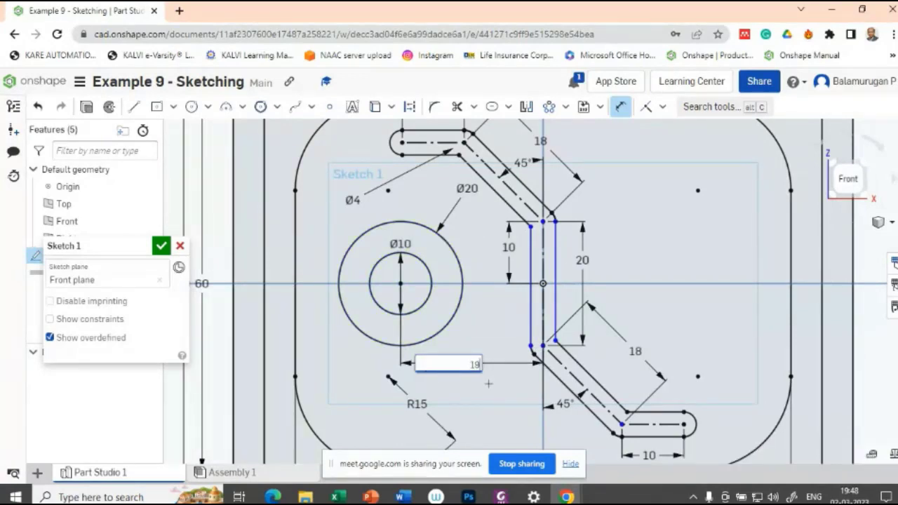
key(Return)
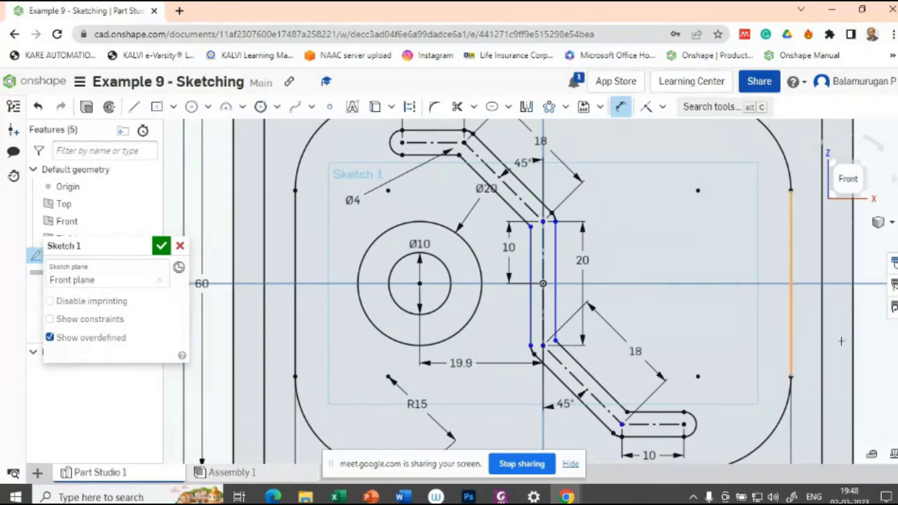
Check the second circle pair in the reference drawing and mirror both concentric circles about the slot's vertical centreline
key(alt+Tab)
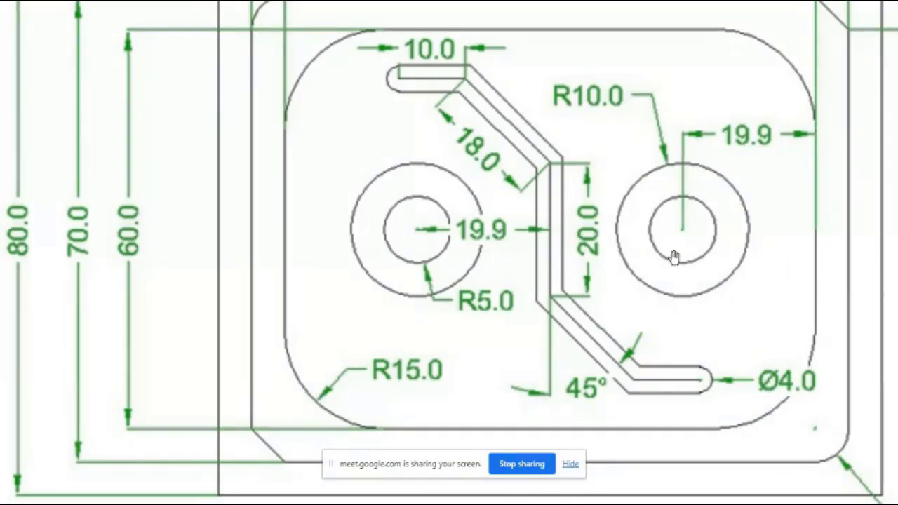
key(alt+Tab)
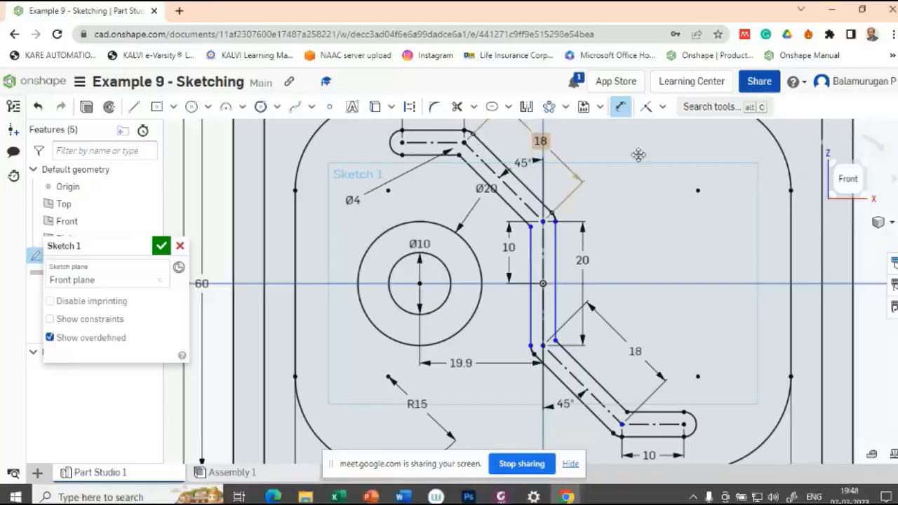
click(526, 107)
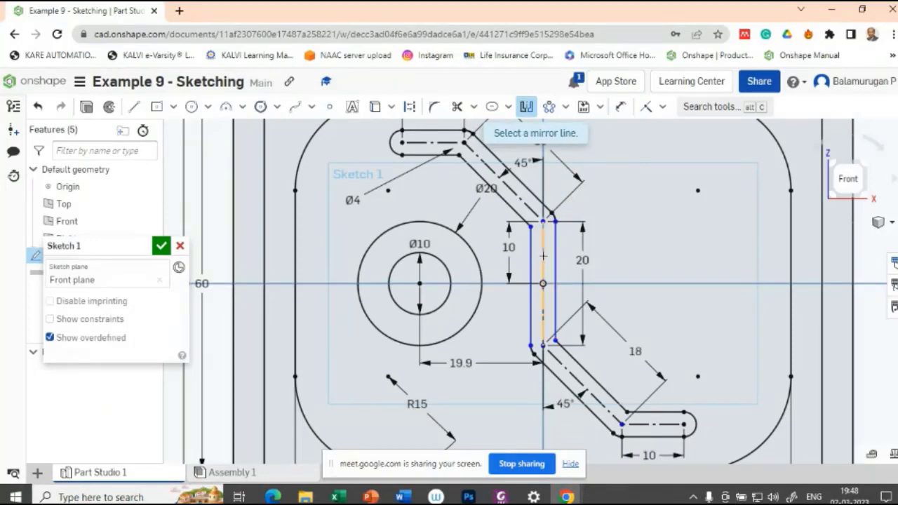
click(543, 257)
click(466, 265)
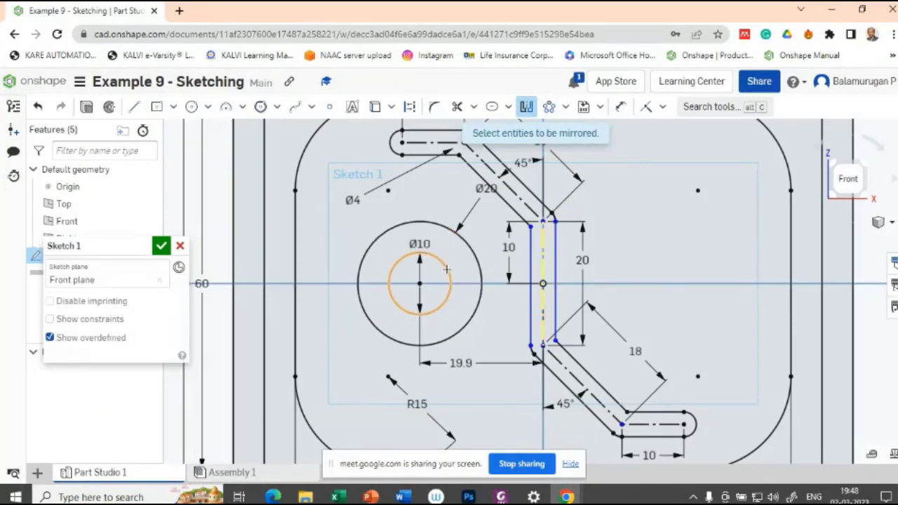
click(447, 270)
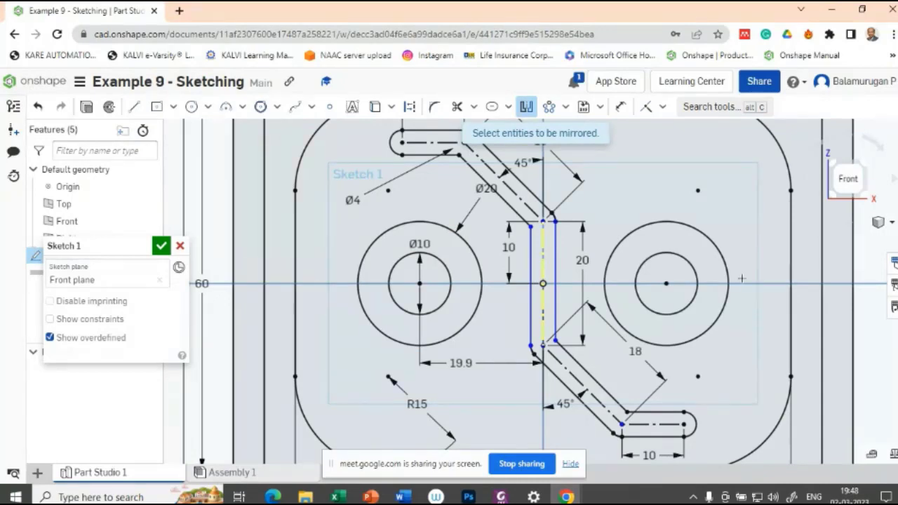
Apply an Equal constraint between the two vertical side lines of the central slot
scroll(763, 230, down, 3)
scroll(762, 231, up, 6)
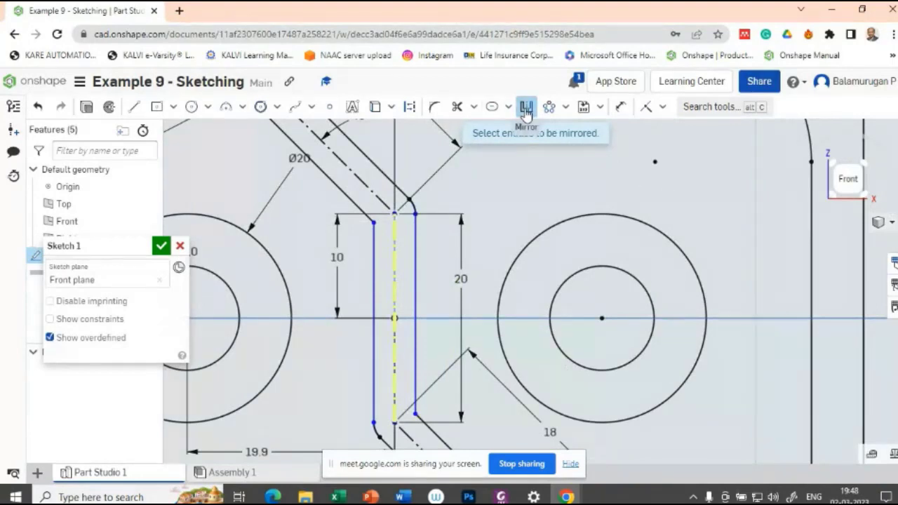
click(661, 106)
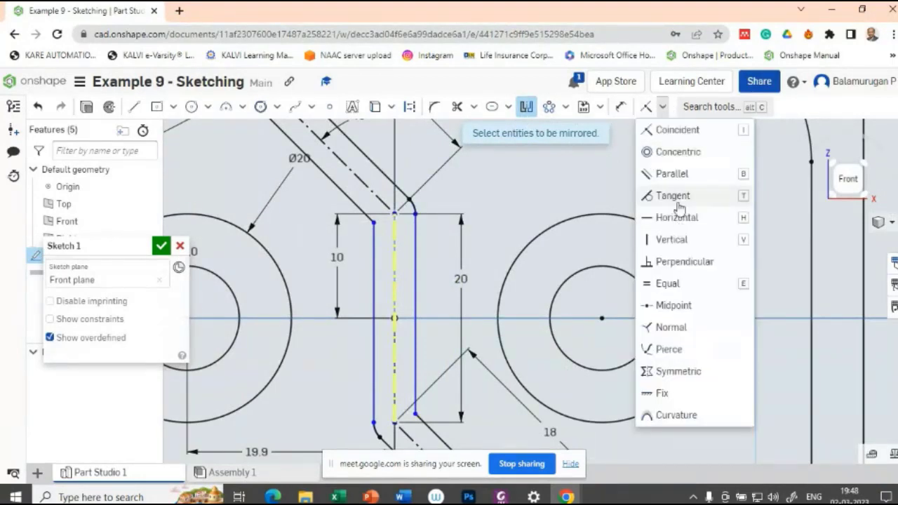
click(672, 284)
click(415, 279)
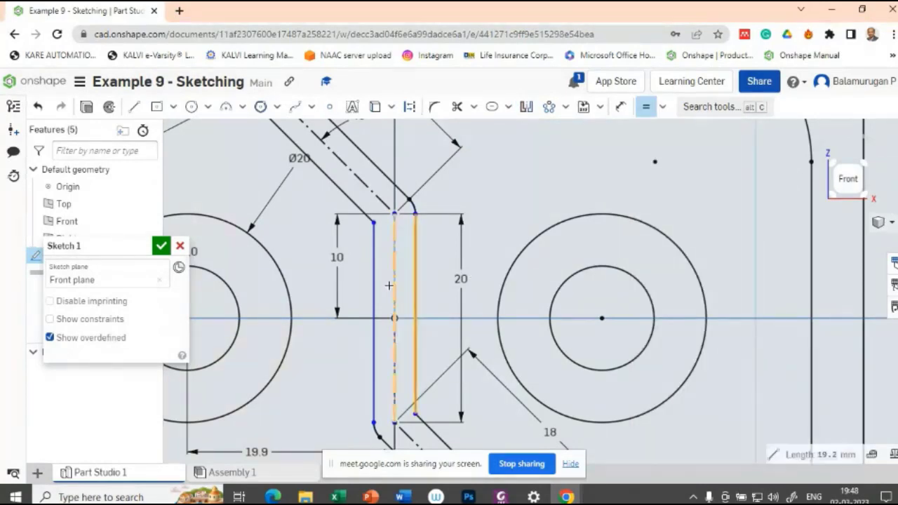
click(373, 284)
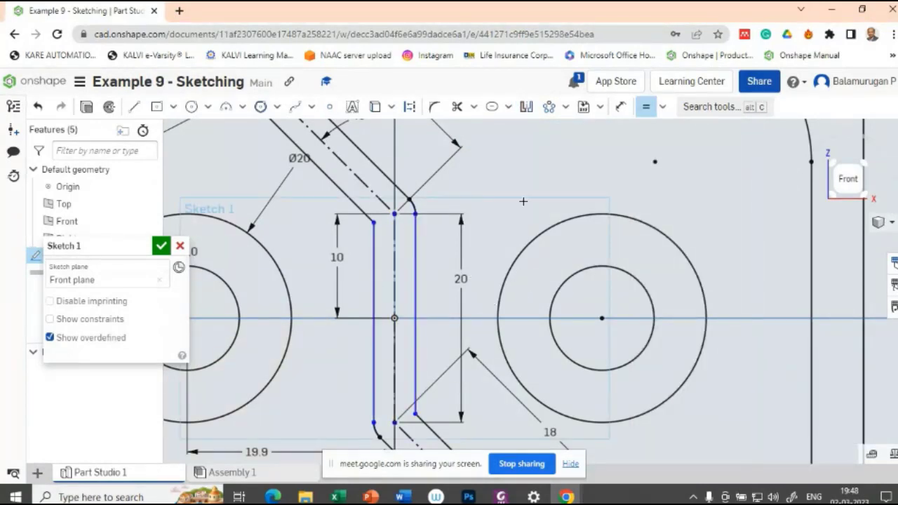
Apply a Fix constraint to the vertical side lines of the central slot
scroll(523, 198, up, 2)
scroll(525, 199, down, 5)
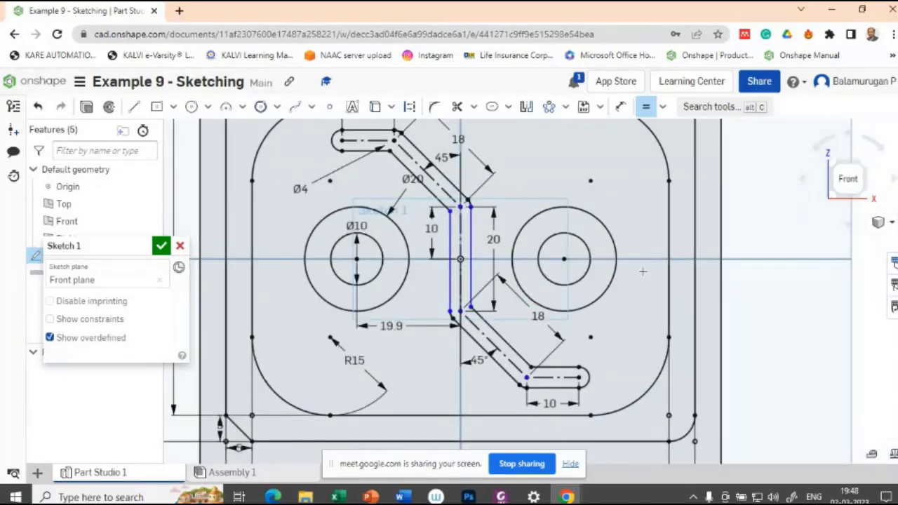
scroll(564, 279, down, 1)
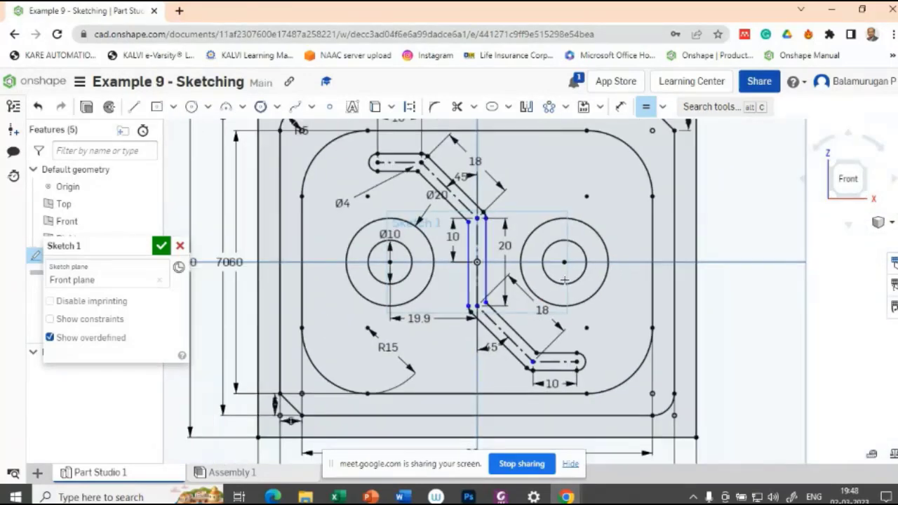
scroll(565, 279, up, 1)
scroll(564, 279, down, 4)
scroll(508, 239, up, 5)
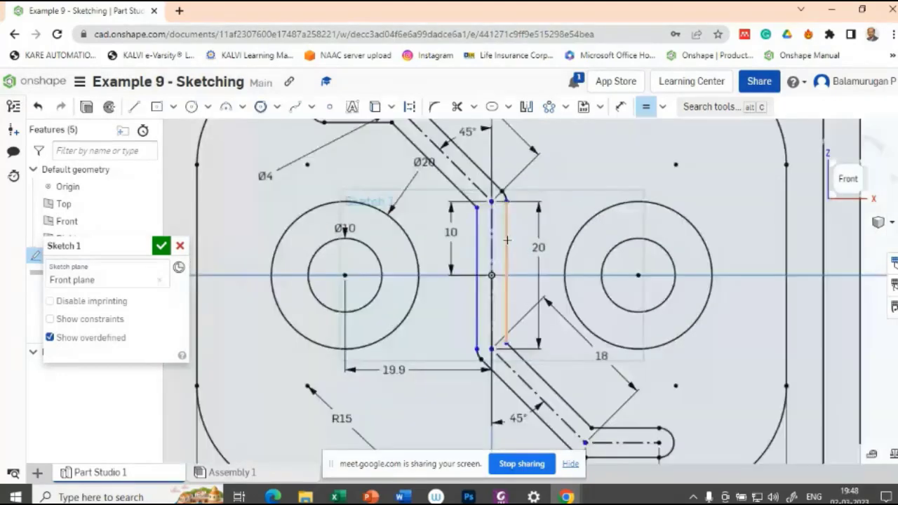
click(662, 107)
click(688, 395)
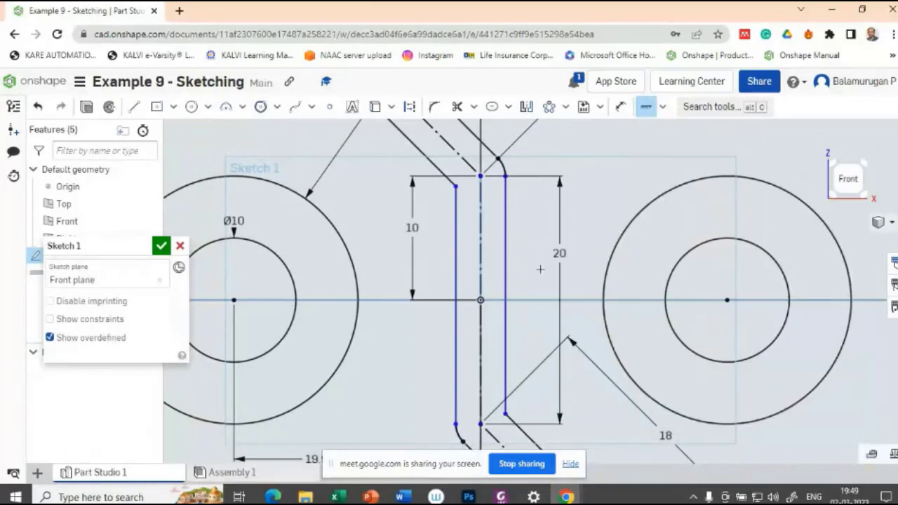
click(493, 294)
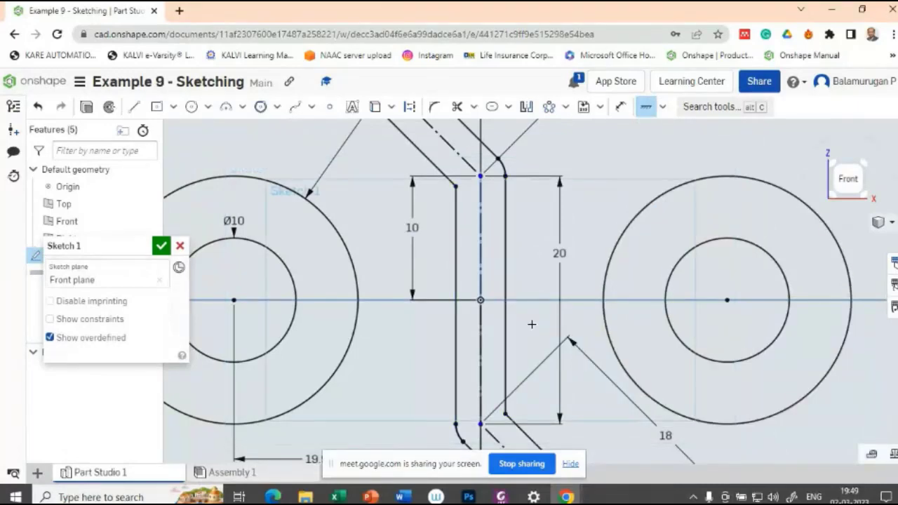
Examine the whole sketch, including the slot and both circle pairs, and restore the Front view orientation
scroll(608, 305, up, 5)
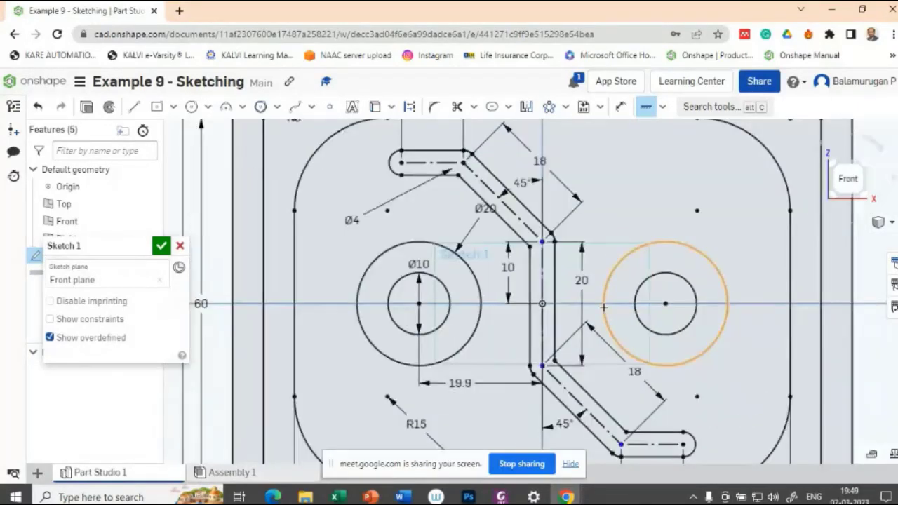
scroll(633, 328, down, 4)
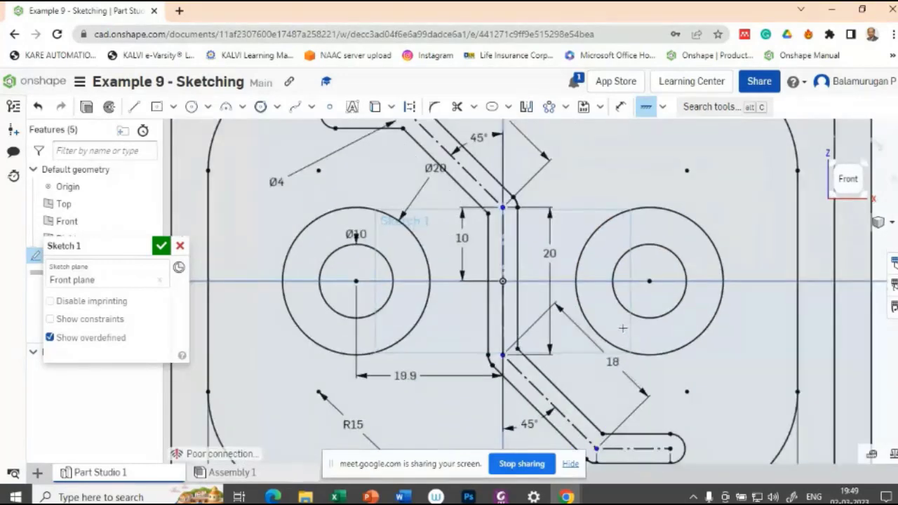
scroll(705, 286, up, 5)
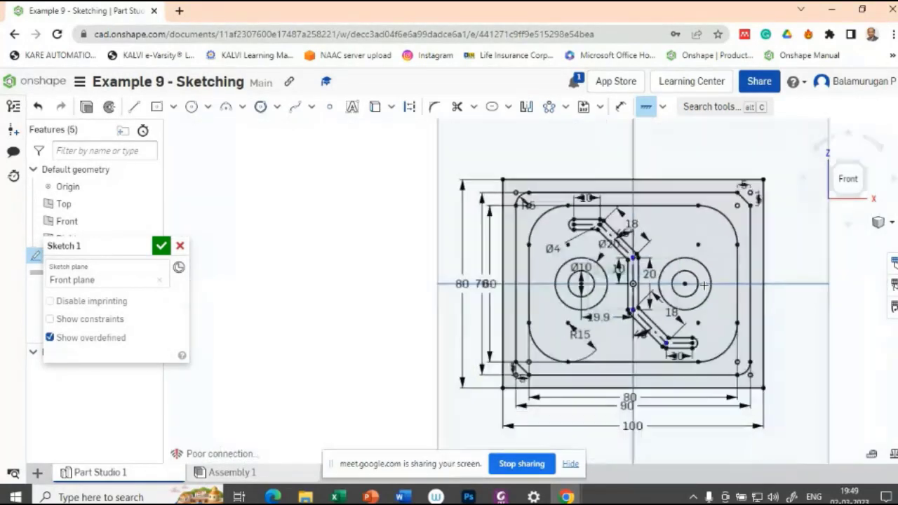
scroll(705, 285, down, 4)
mouse_move(745, 271)
right_down()
mouse_move(708, 232)
mouse_move(749, 274)
right_up()
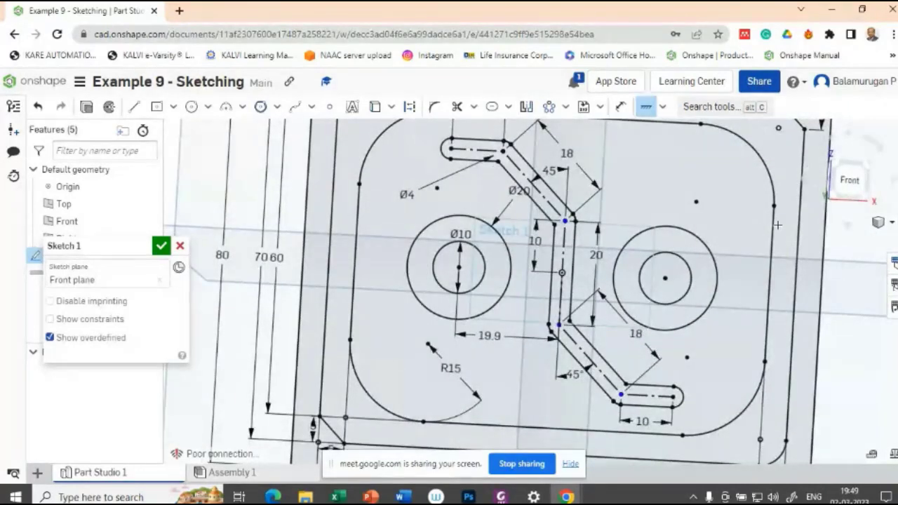
click(849, 179)
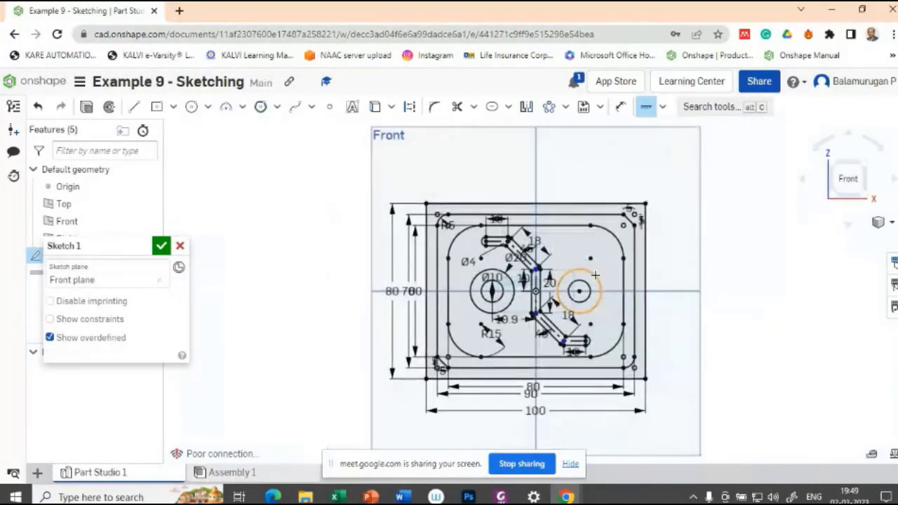
scroll(564, 242, down, 3)
scroll(564, 243, down, 1)
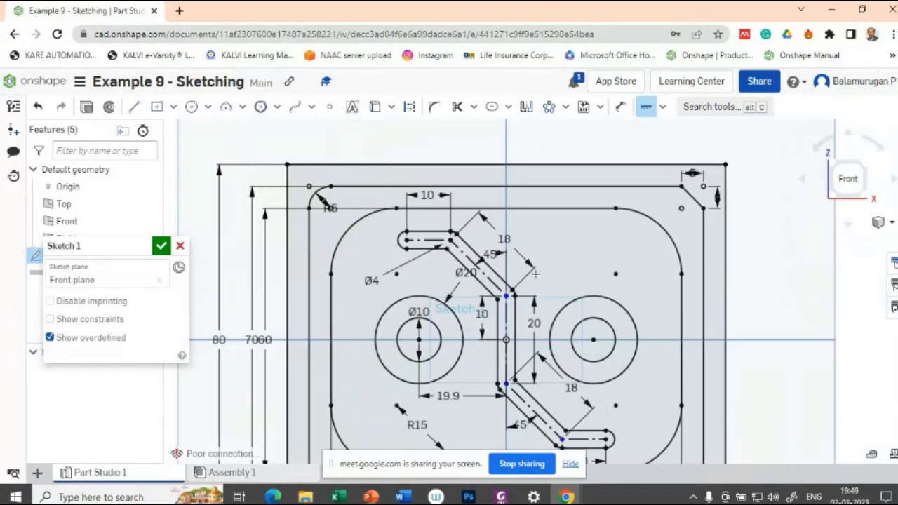
mouse_move(555, 260)
middle_down()
mouse_move(572, 219)
mouse_move(604, 203)
middle_up()
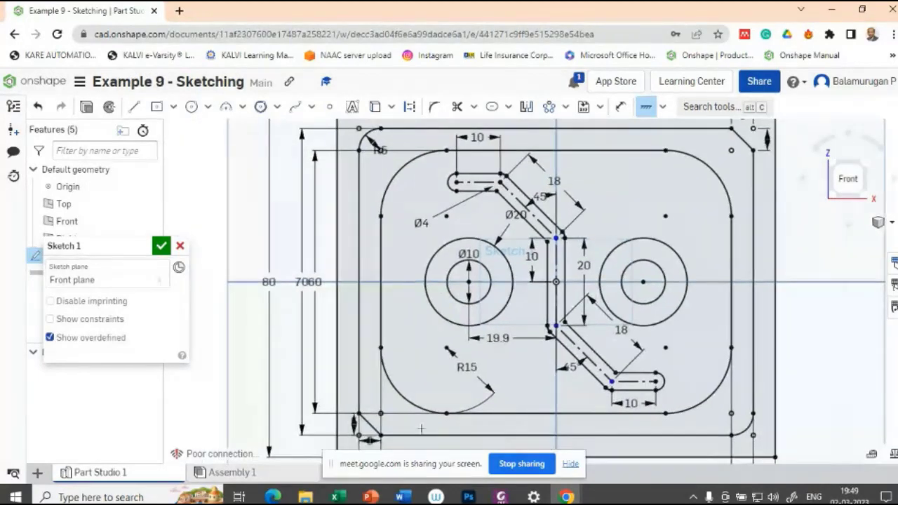